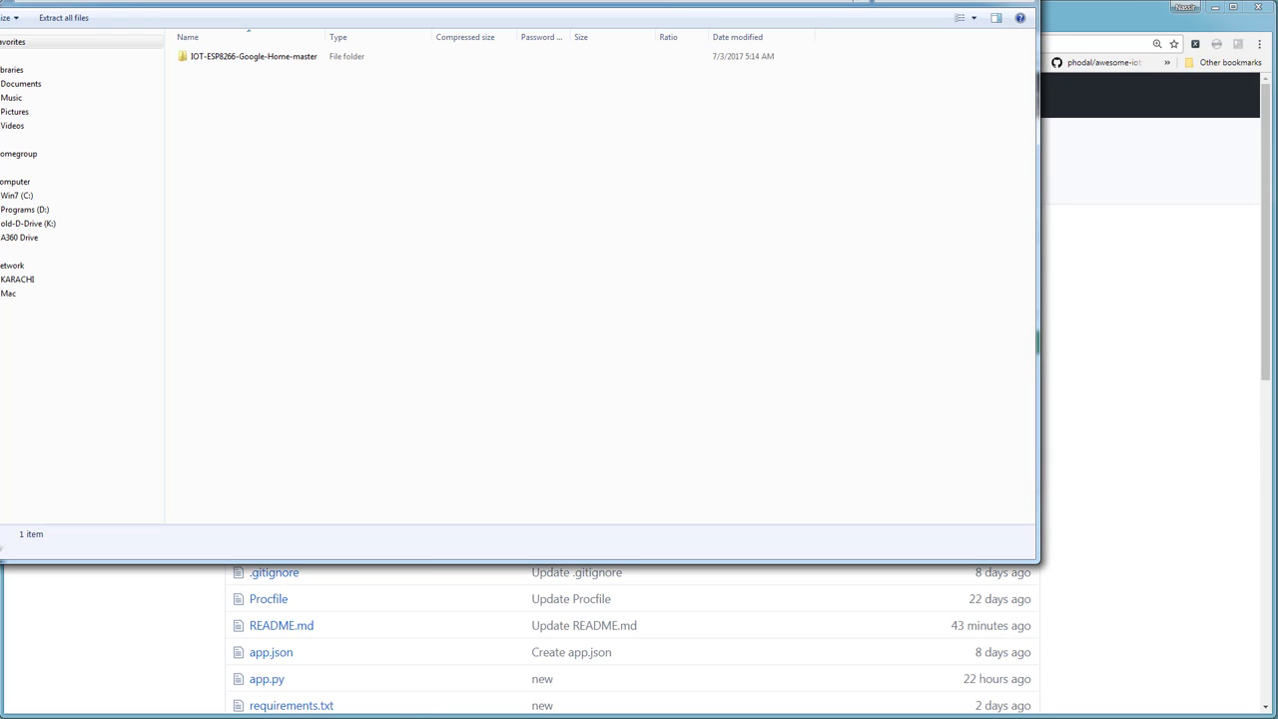
# Move the archive window fully on screen and widen its Name column to read the folder names
pyautogui.moveTo(630, 2); pyautogui.dragTo(772, 80)
pyautogui.moveTo(475, 140); pyautogui.dragTo(537, 140)
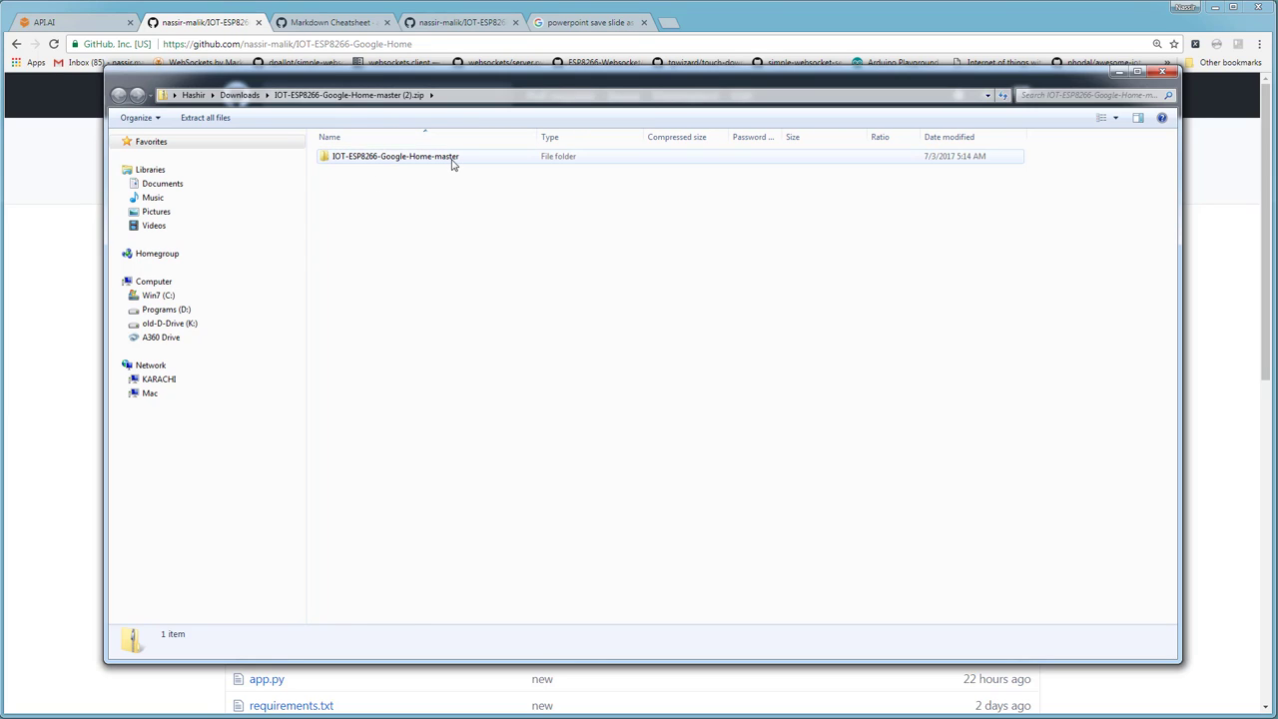
# Open the IOT-ESP8266-Google-Home-master folder and select its project files
pyautogui.rightClick(452, 160)
pyautogui.doubleClick(407, 162)
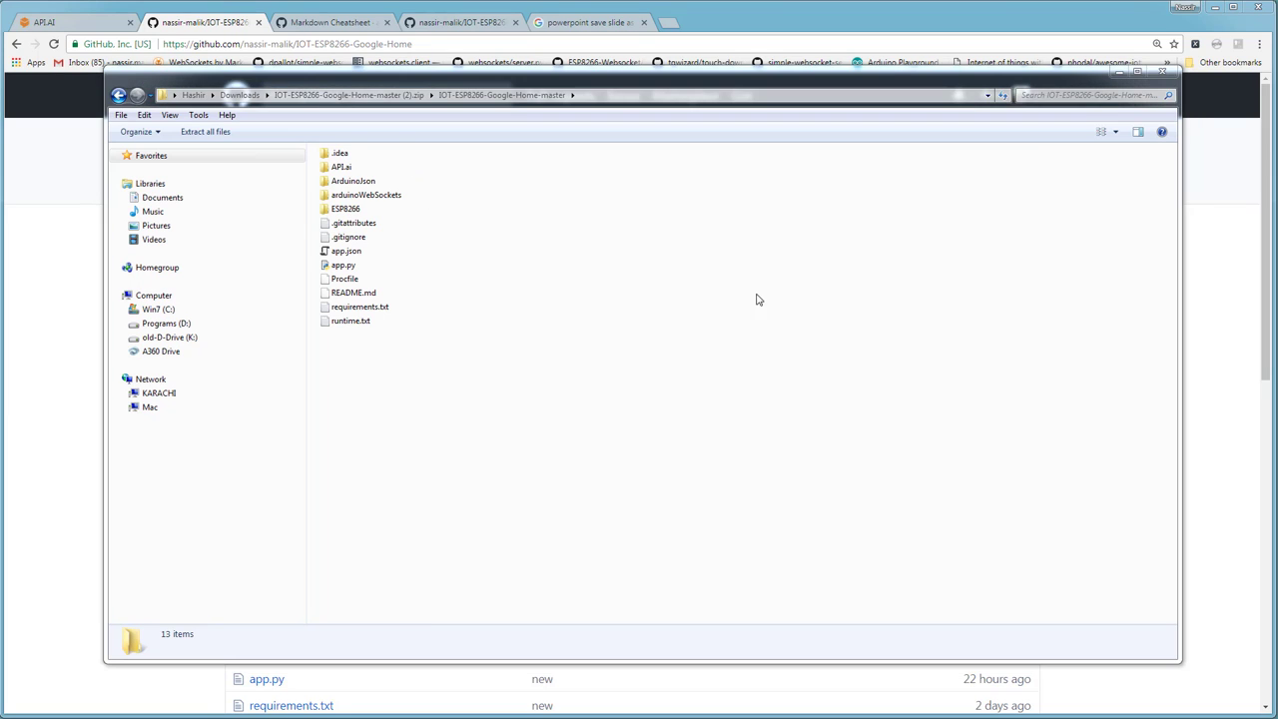
pyautogui.moveTo(447, 394); pyautogui.dragTo(323, 170)
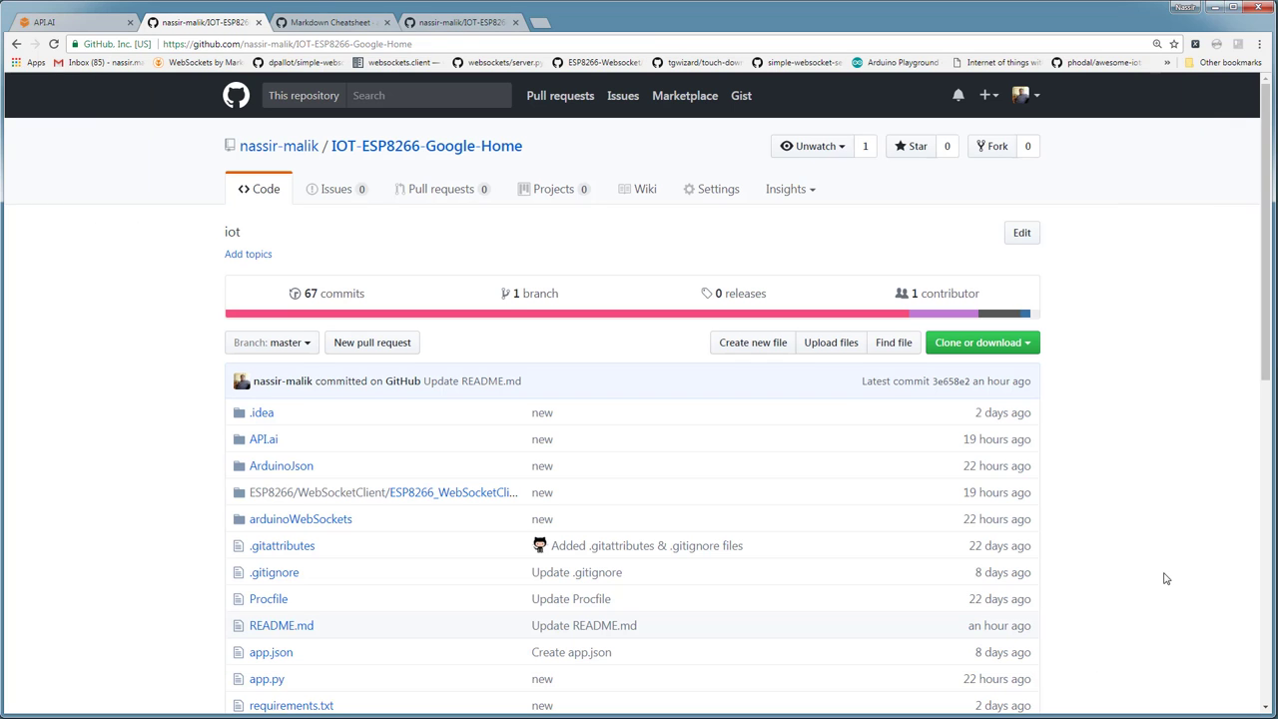
# Scroll the repository page down to the README's Deploy to Heroku instructions
pyautogui.scroll(-1, 1135, 528)
pyautogui.scroll(-5, 1135, 529)
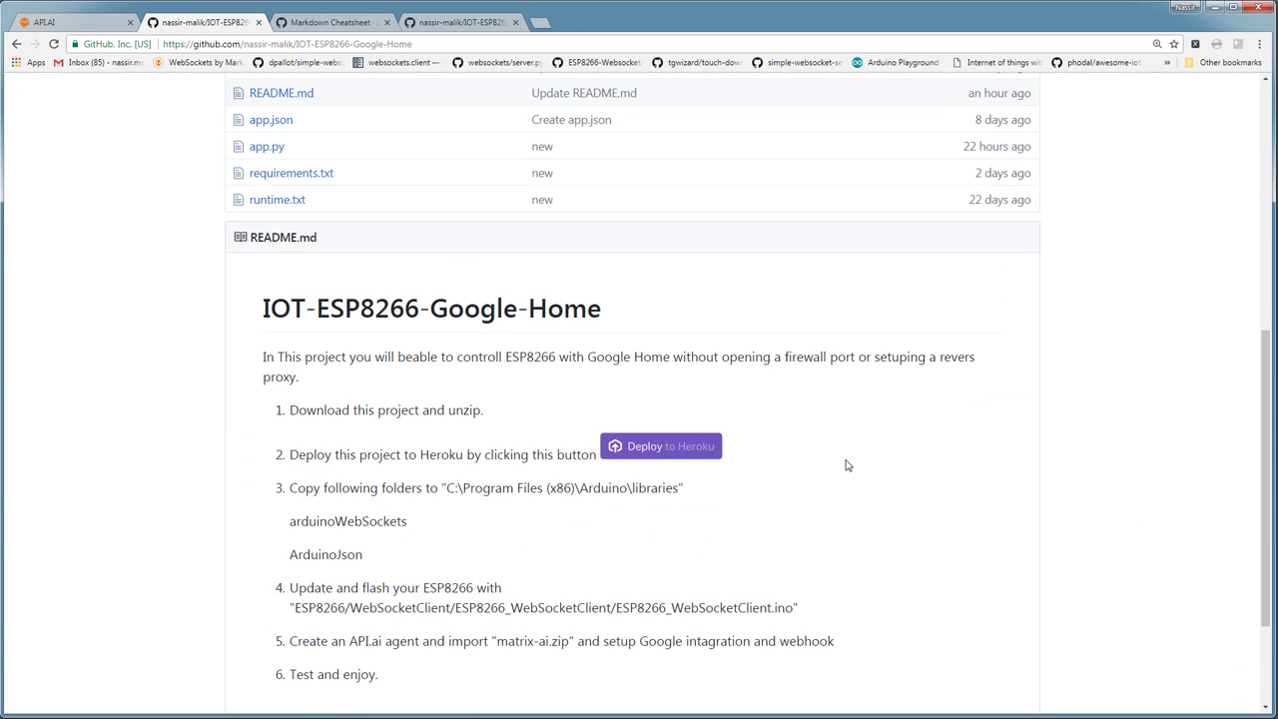
# Start Deploy to Heroku, name the new app espiot, and deploy it
pyautogui.click(640, 453)
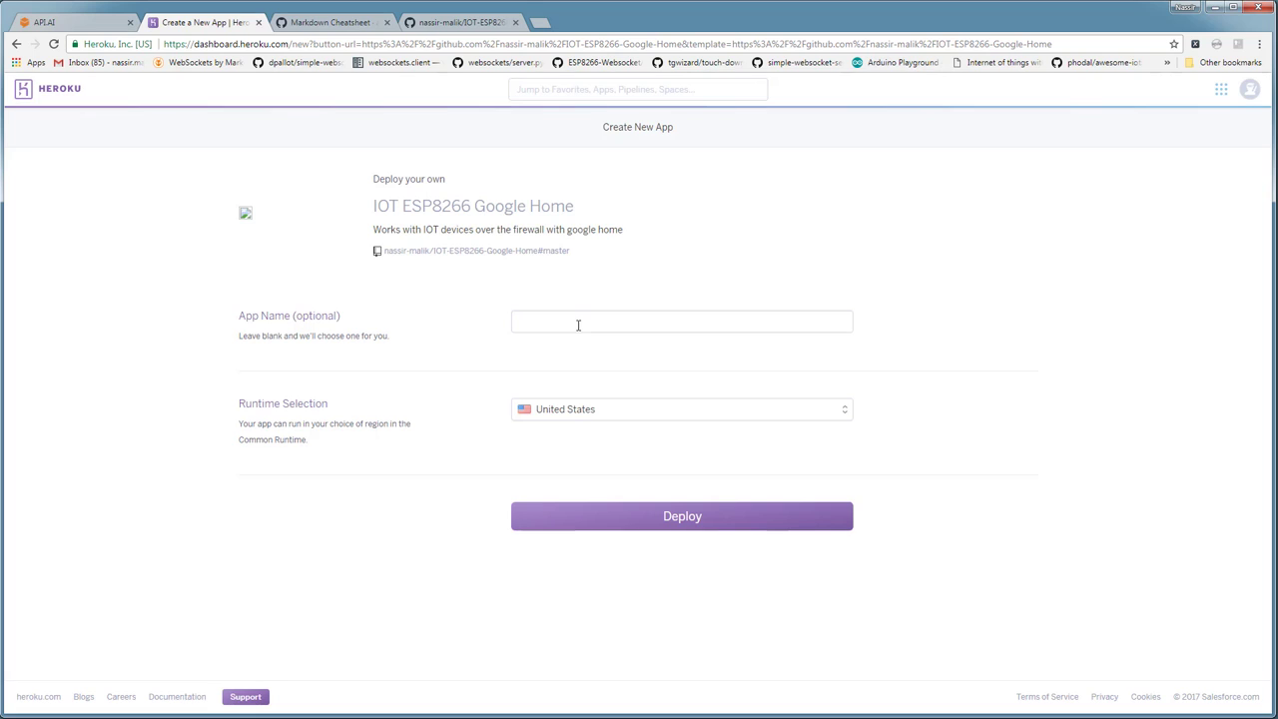
pyautogui.click(578, 324)
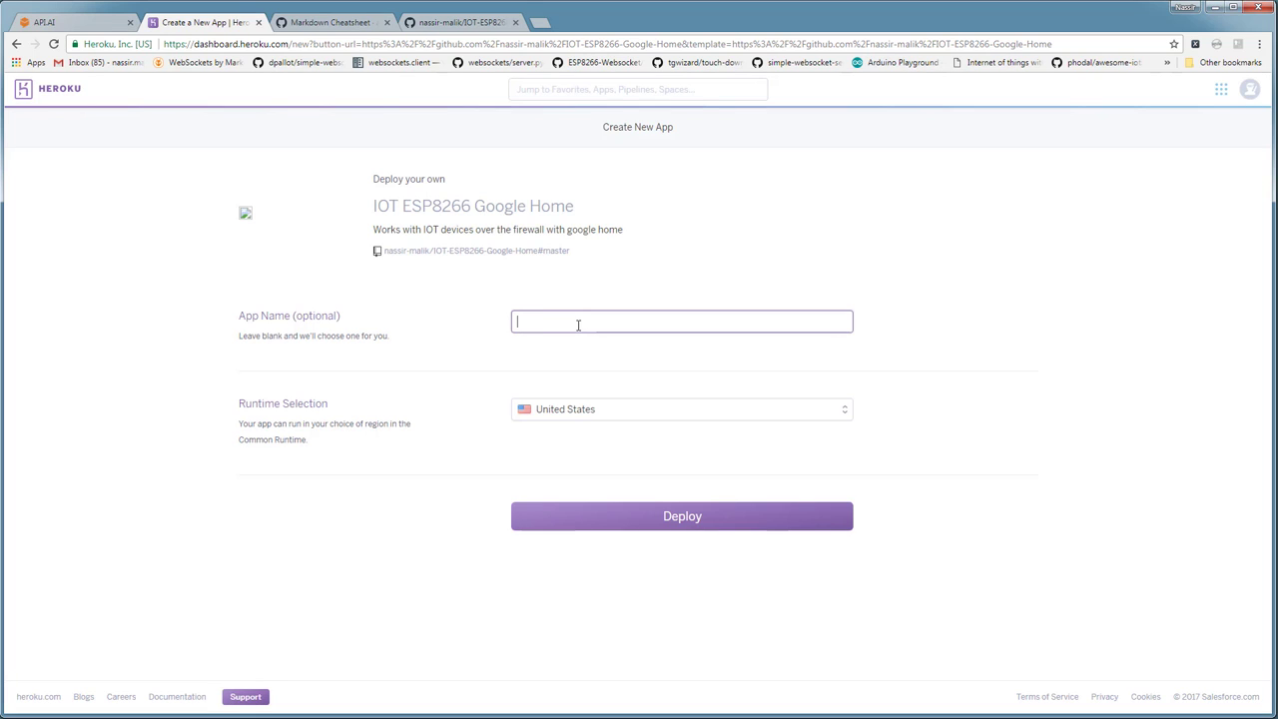
pyautogui.write('espiot')
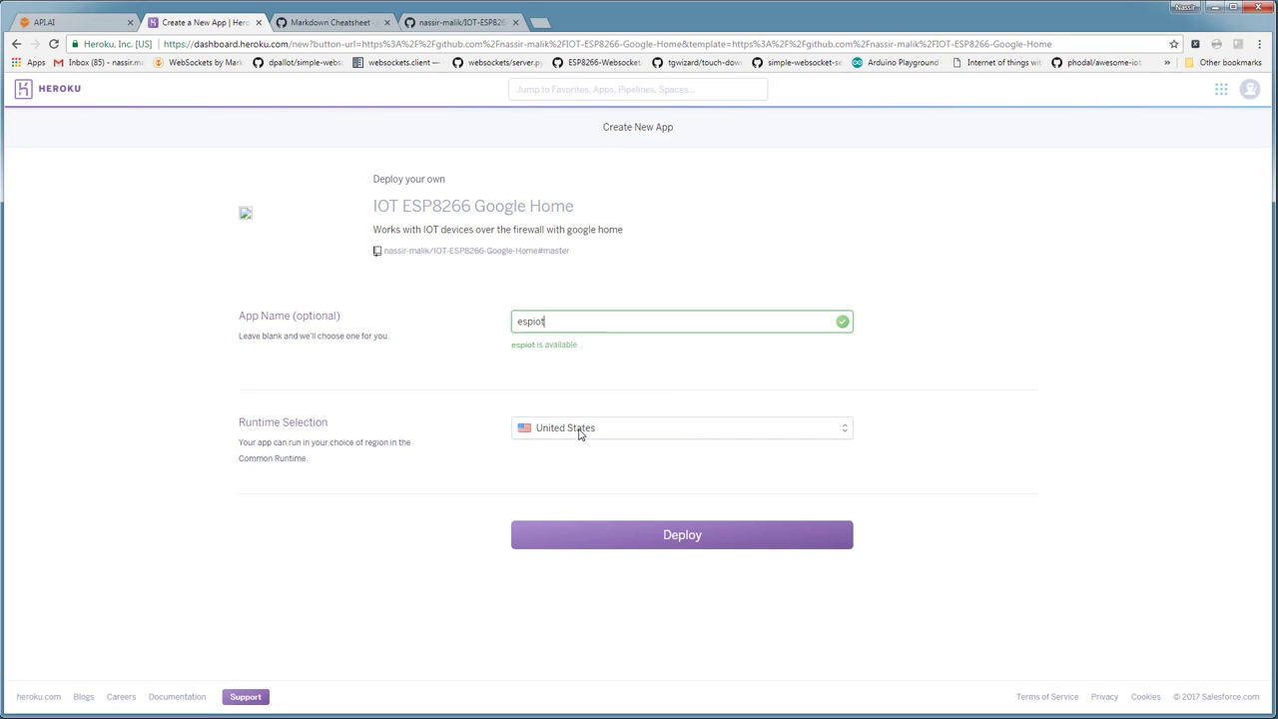
pyautogui.click(677, 537)
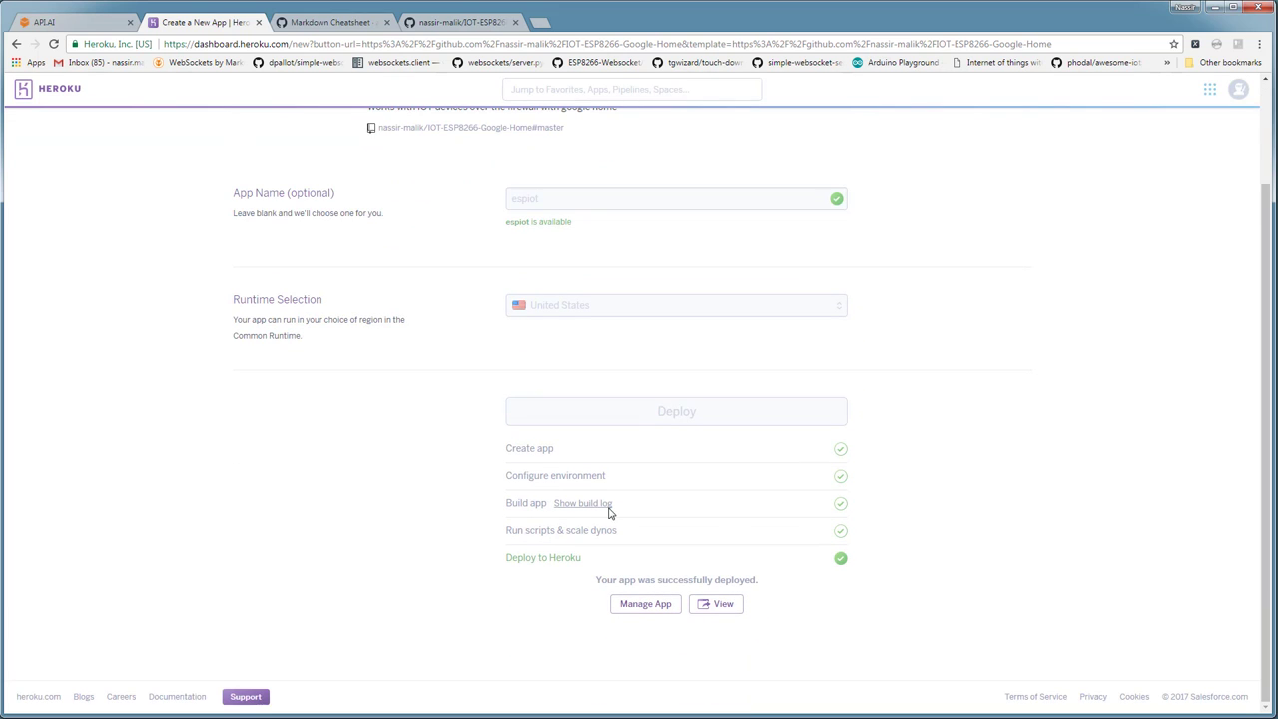
pyautogui.click(596, 506)
pyautogui.scroll(-2, 818, 517)
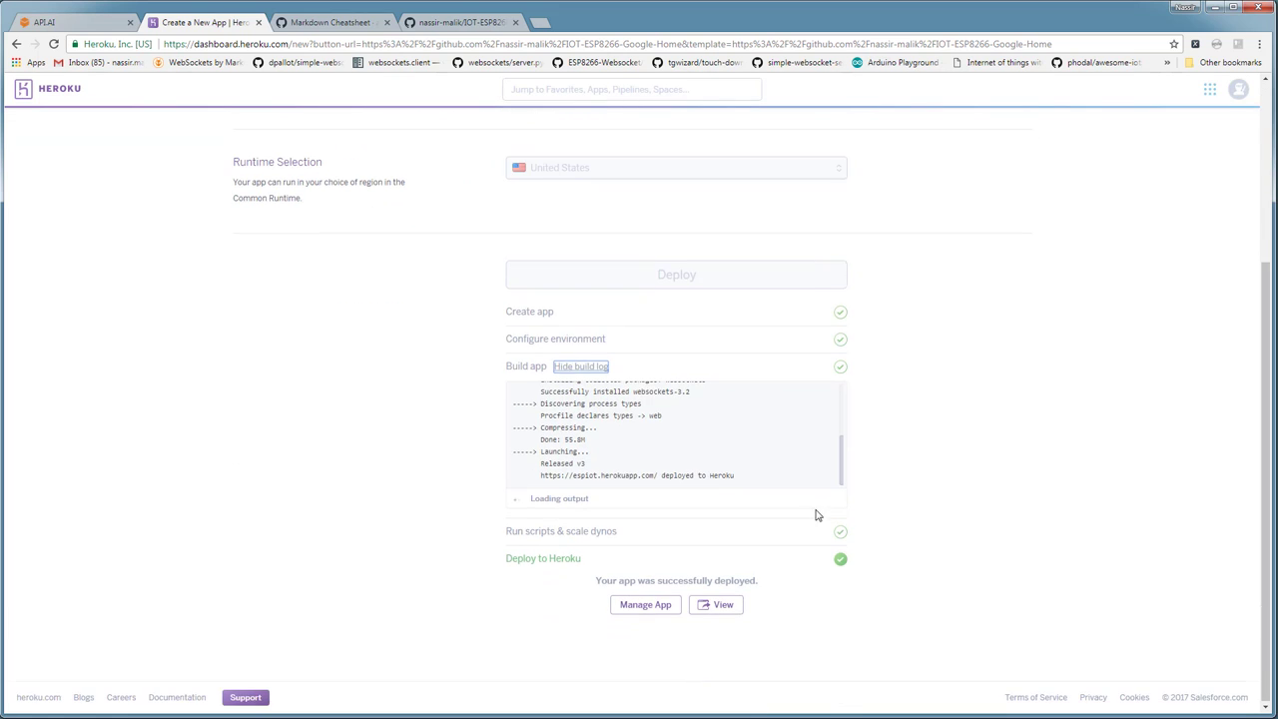
pyautogui.moveTo(849, 451); pyautogui.dragTo(840, 488)
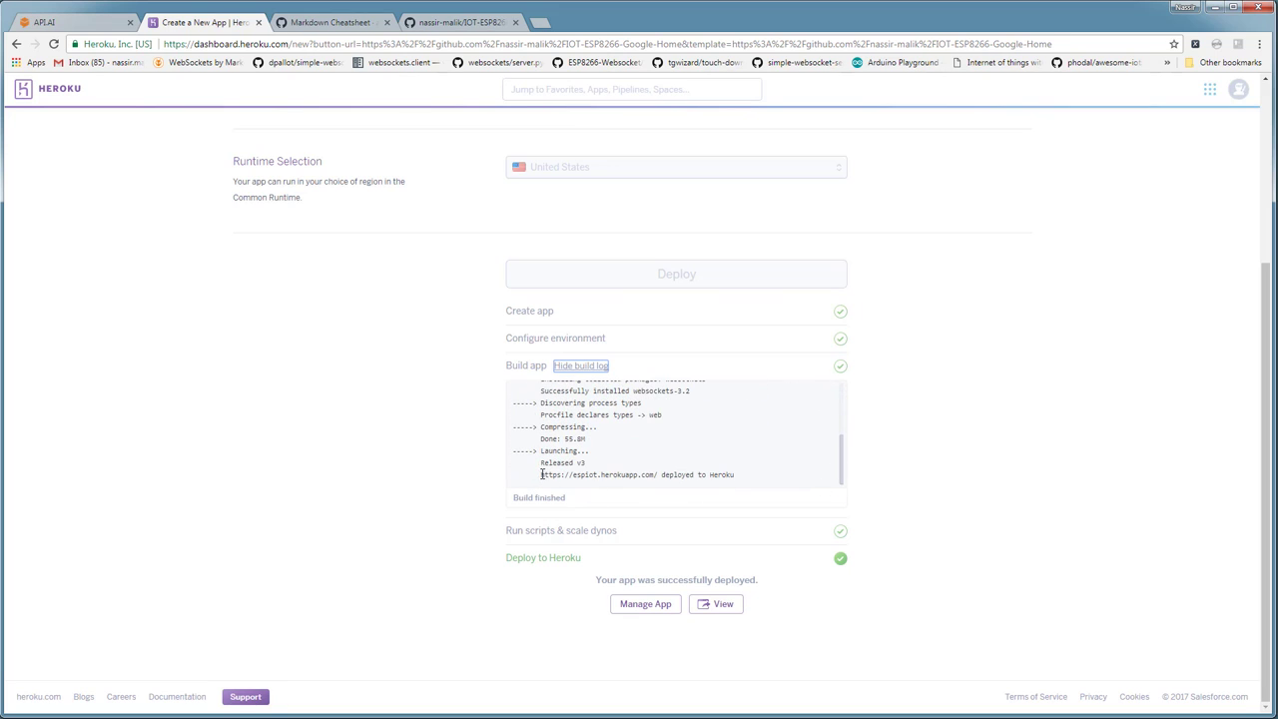
pyautogui.moveTo(539, 475); pyautogui.dragTo(656, 474)
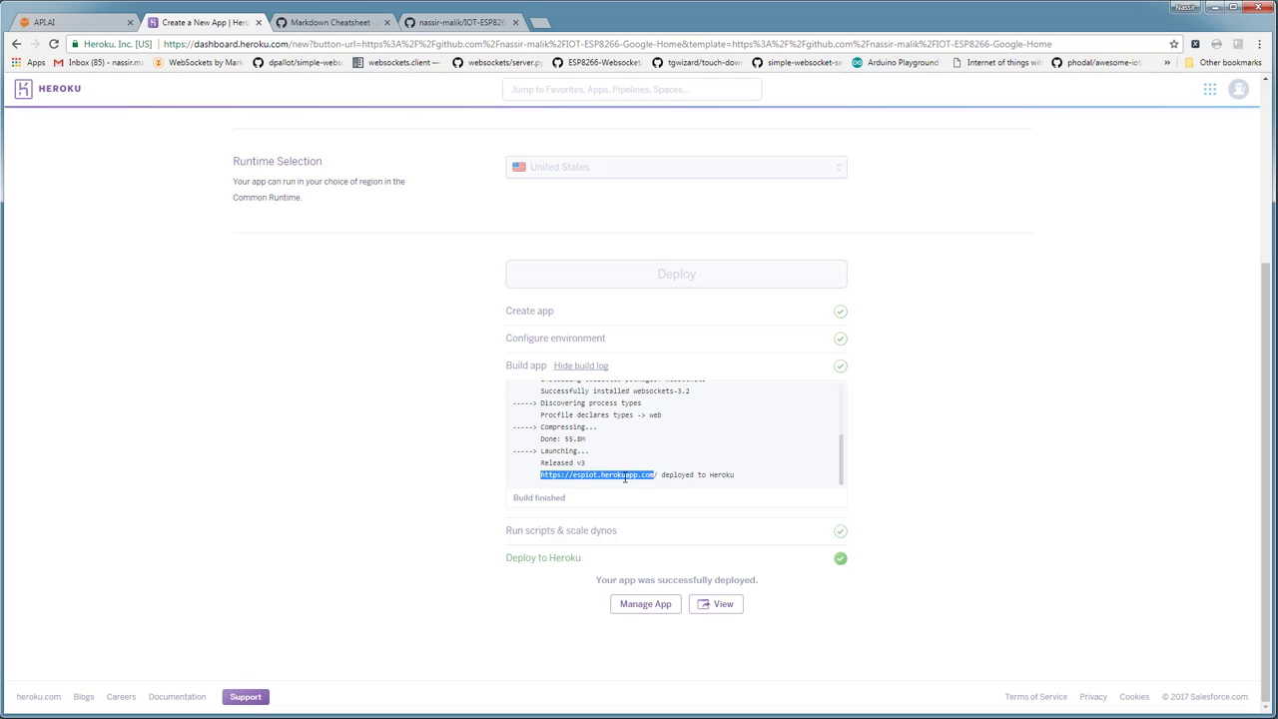
pyautogui.click(625, 479)
pyautogui.moveTo(540, 475); pyautogui.dragTo(654, 477)
# Copy the espiot app URL, glance at the API.AI webhook settings, and return to Heroku
pyautogui.rightClick(642, 476)
pyautogui.click(669, 487)
pyautogui.moveTo(597, 478); pyautogui.dragTo(572, 478)
pyautogui.moveTo(658, 477); pyautogui.dragTo(541, 477)
pyautogui.click(80, 24)
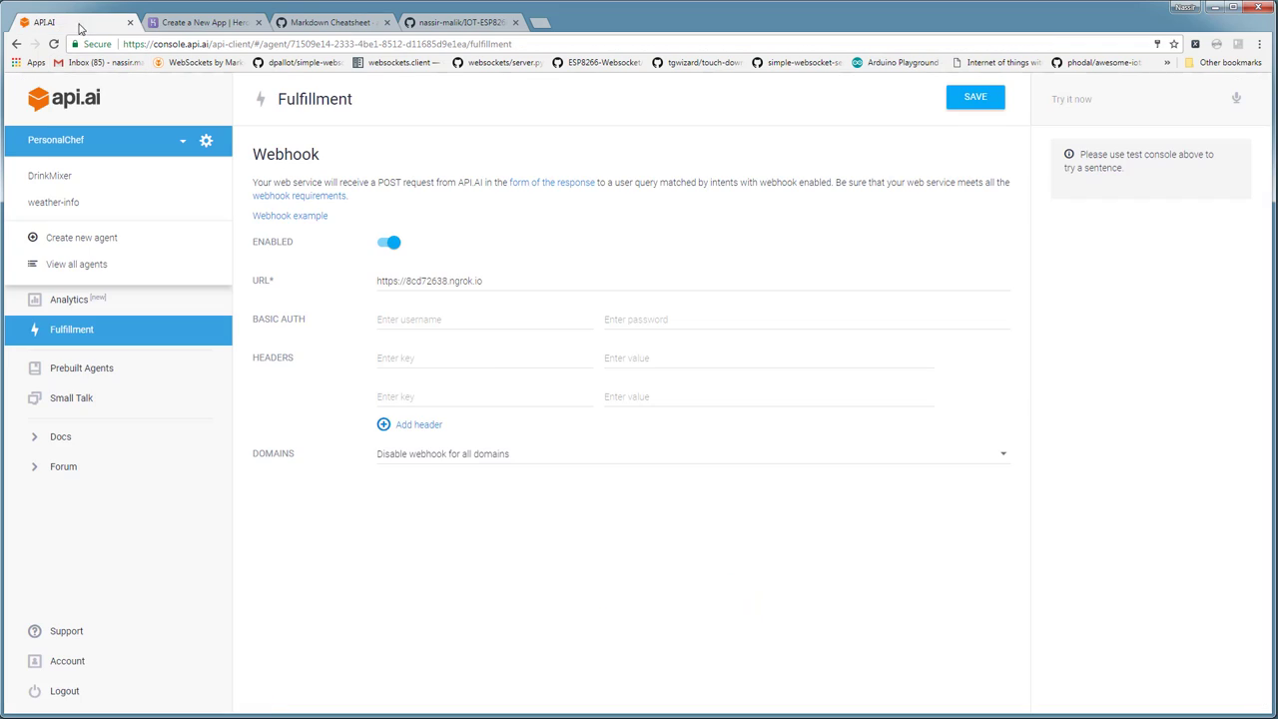
pyautogui.click(189, 24)
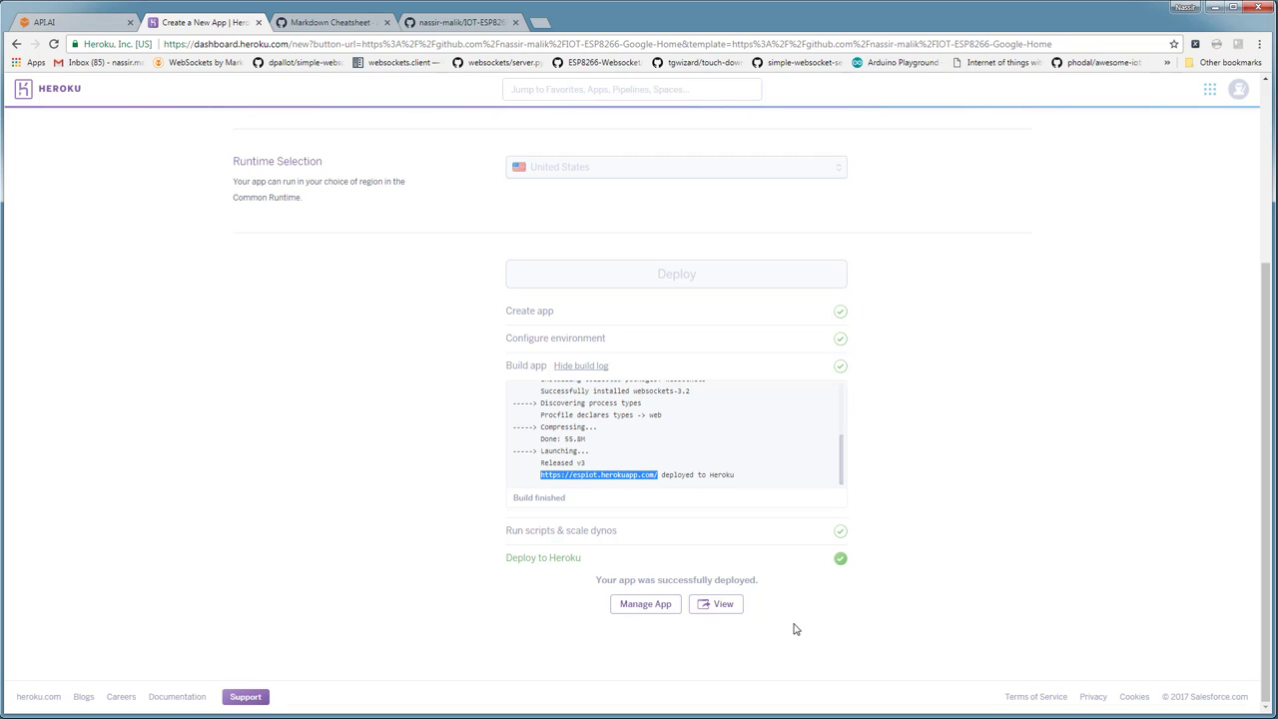
# Reselect the app URL, then locate ESP8266_WebSocketClient.ino in the repository's WebSocketClient folder
pyautogui.doubleClick(649, 475)
pyautogui.moveTo(584, 475); pyautogui.dragTo(542, 476)
pyautogui.hotkey('ctrl', '4')
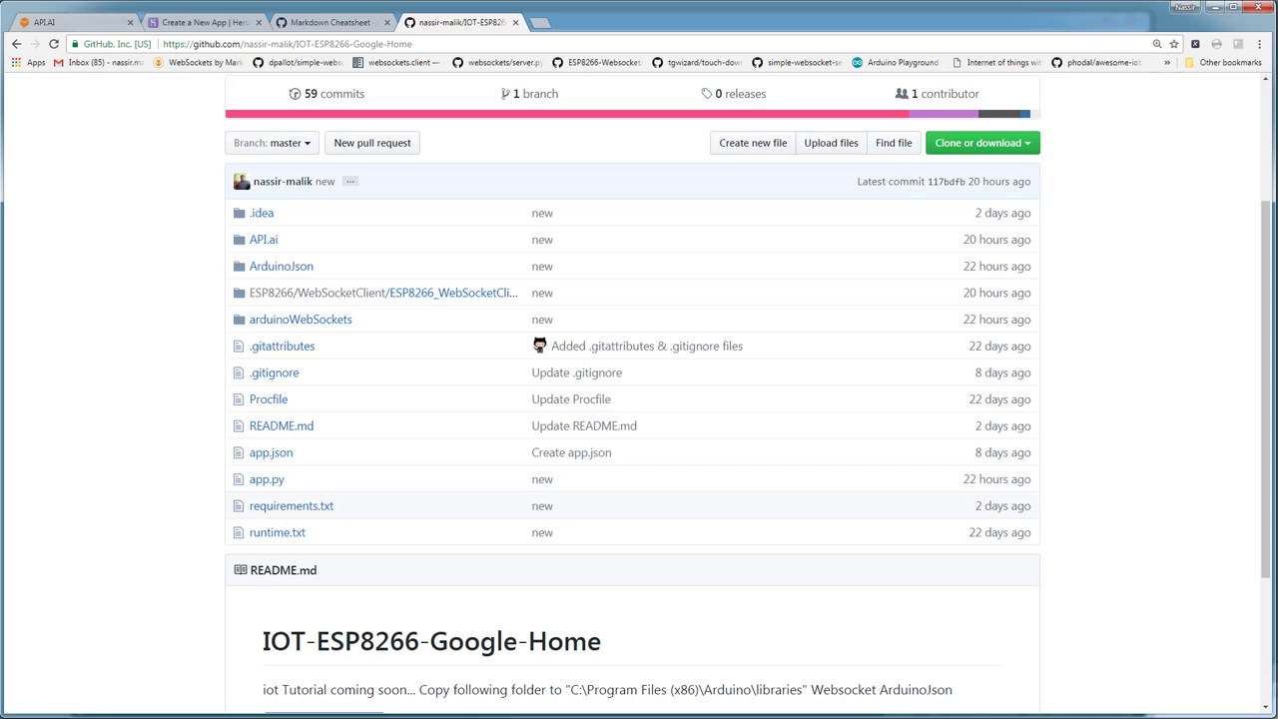
pyautogui.click(293, 293)
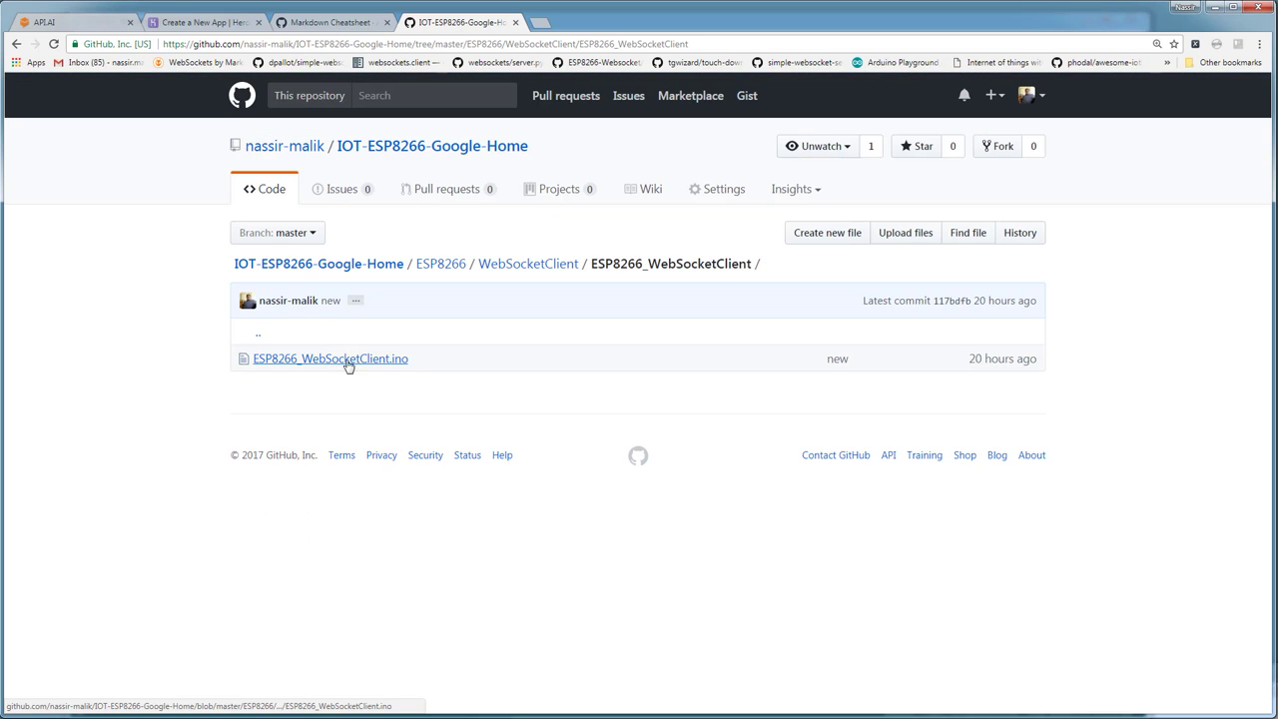
pyautogui.moveTo(414, 362); pyautogui.dragTo(257, 363)
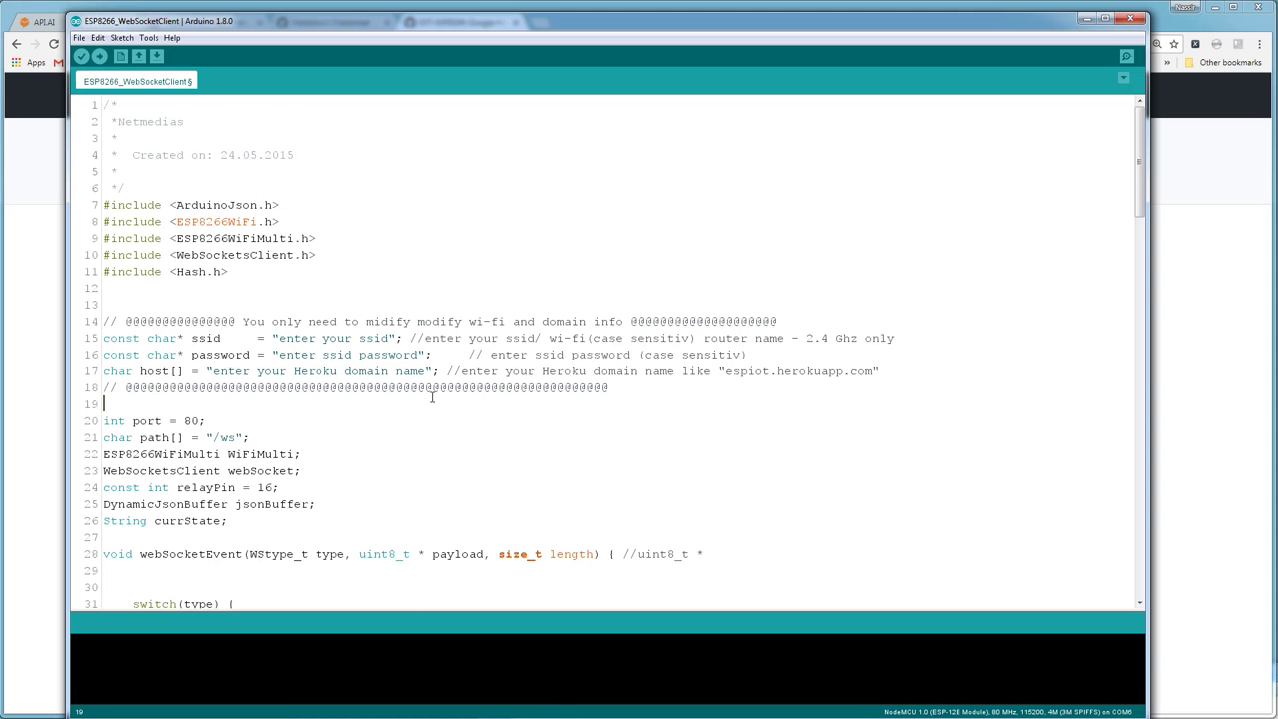
# Review the sketch's ssid and password placeholders, then reselect the app URL in the Heroku log
pyautogui.scroll(-1, 433, 398)
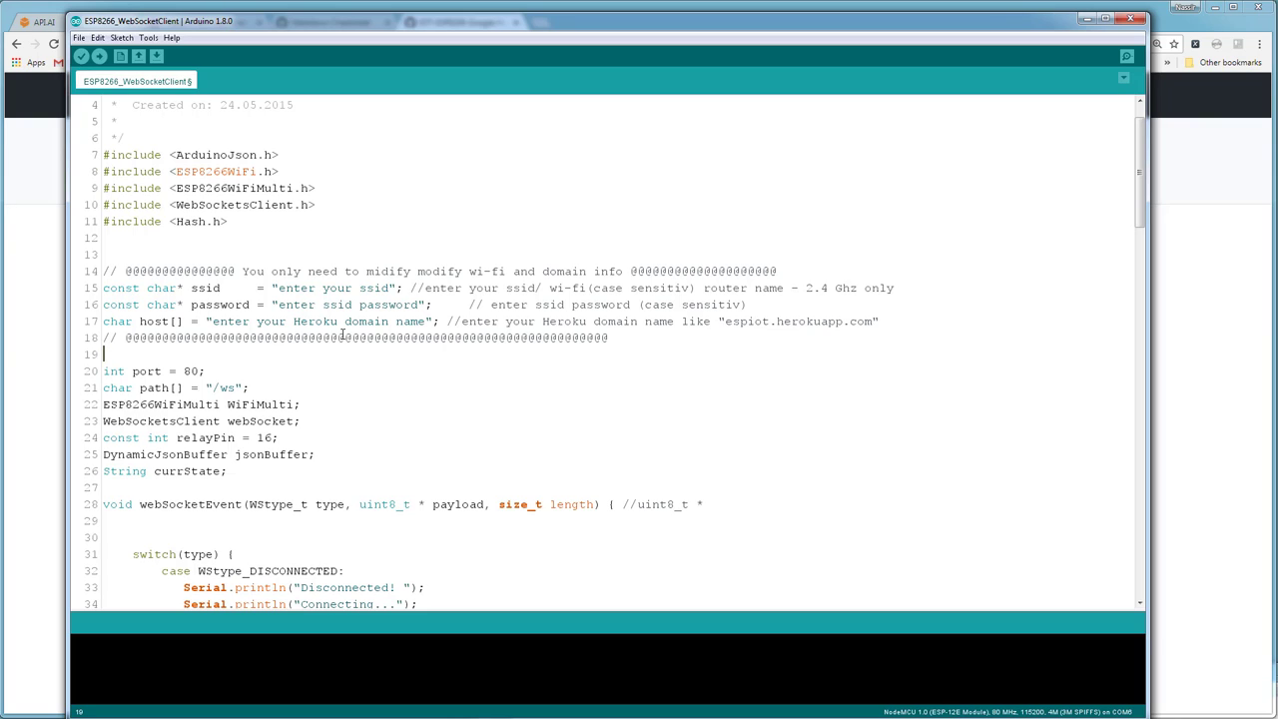
pyautogui.moveTo(388, 288); pyautogui.dragTo(279, 287)
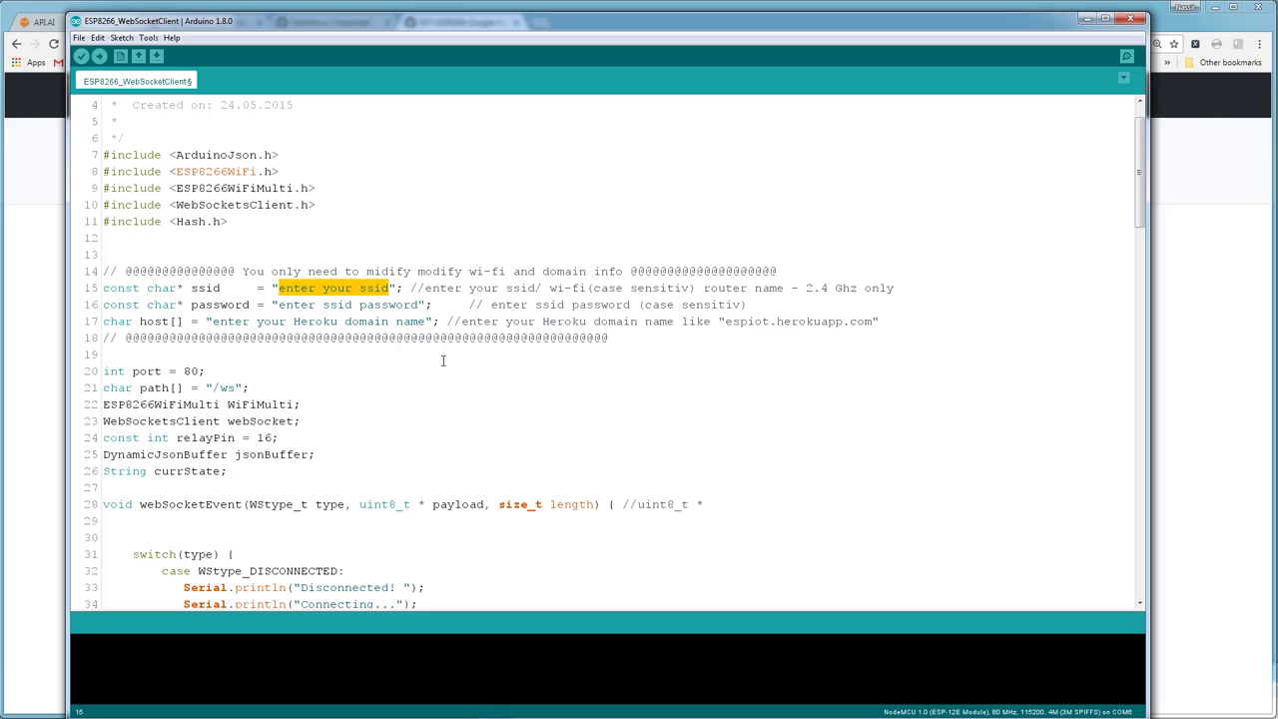
pyautogui.moveTo(419, 304); pyautogui.dragTo(281, 305)
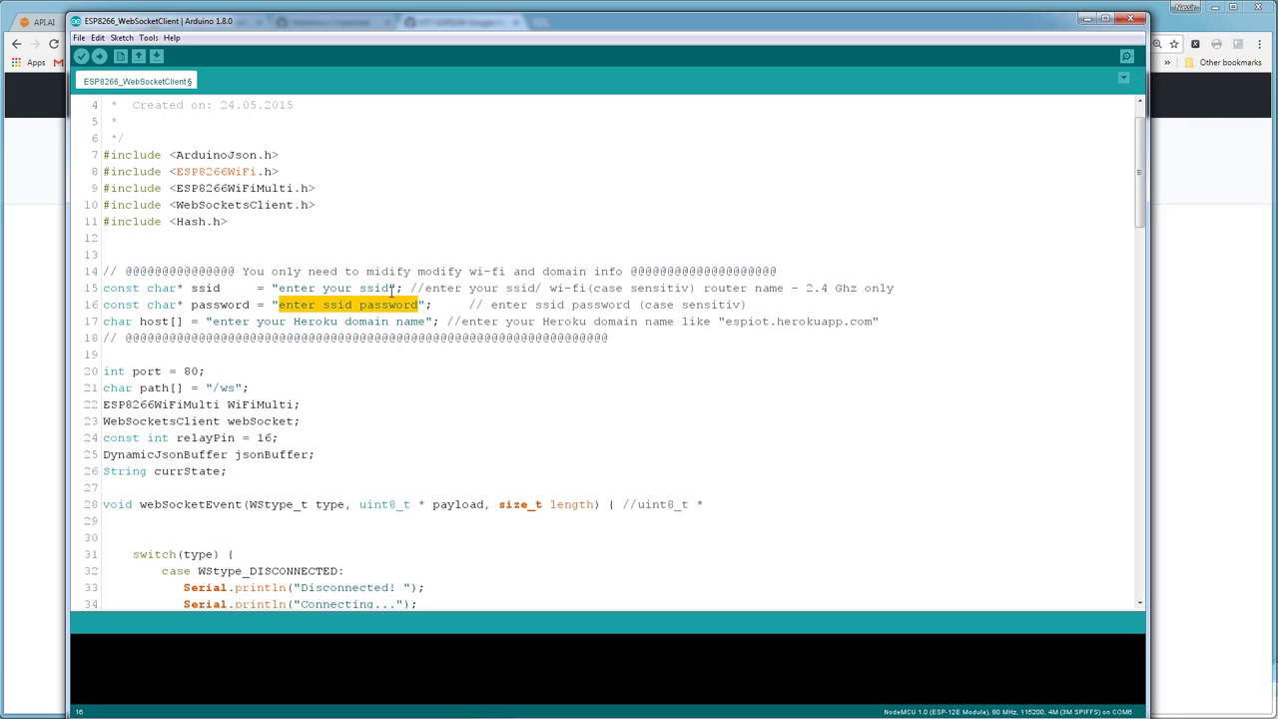
pyautogui.click(43, 416)
pyautogui.click(186, 26)
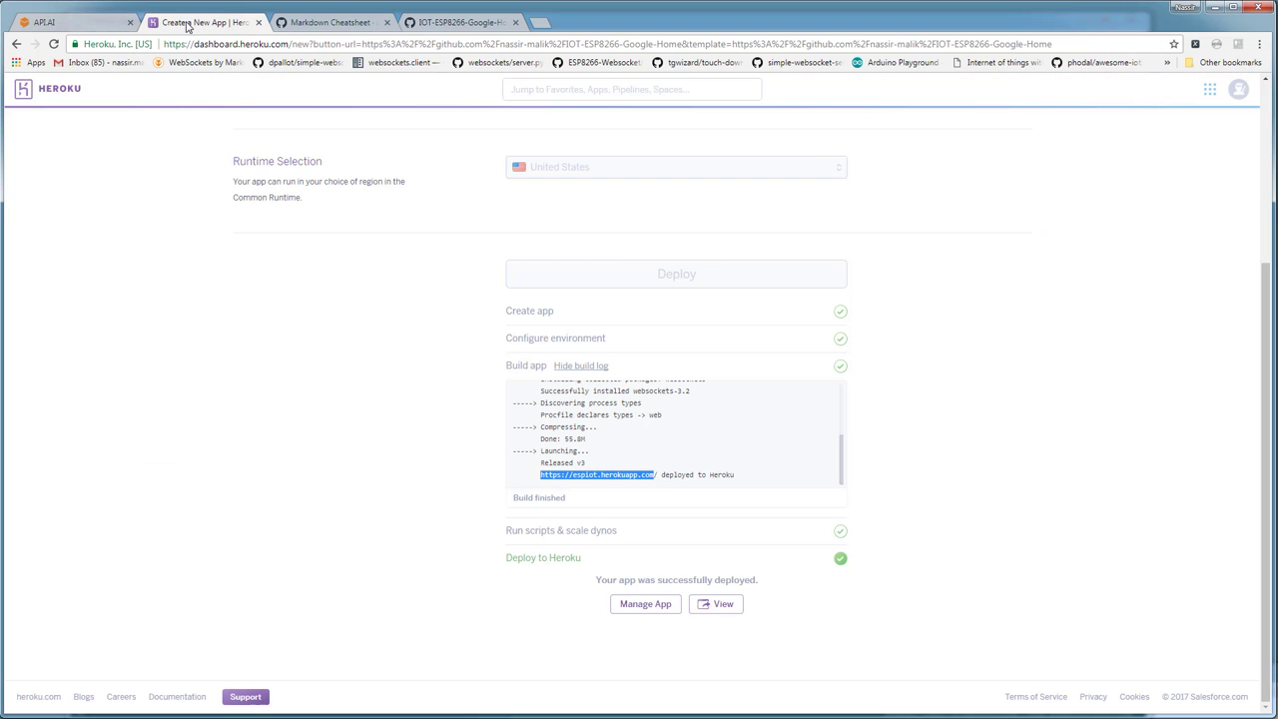
pyautogui.click(655, 474)
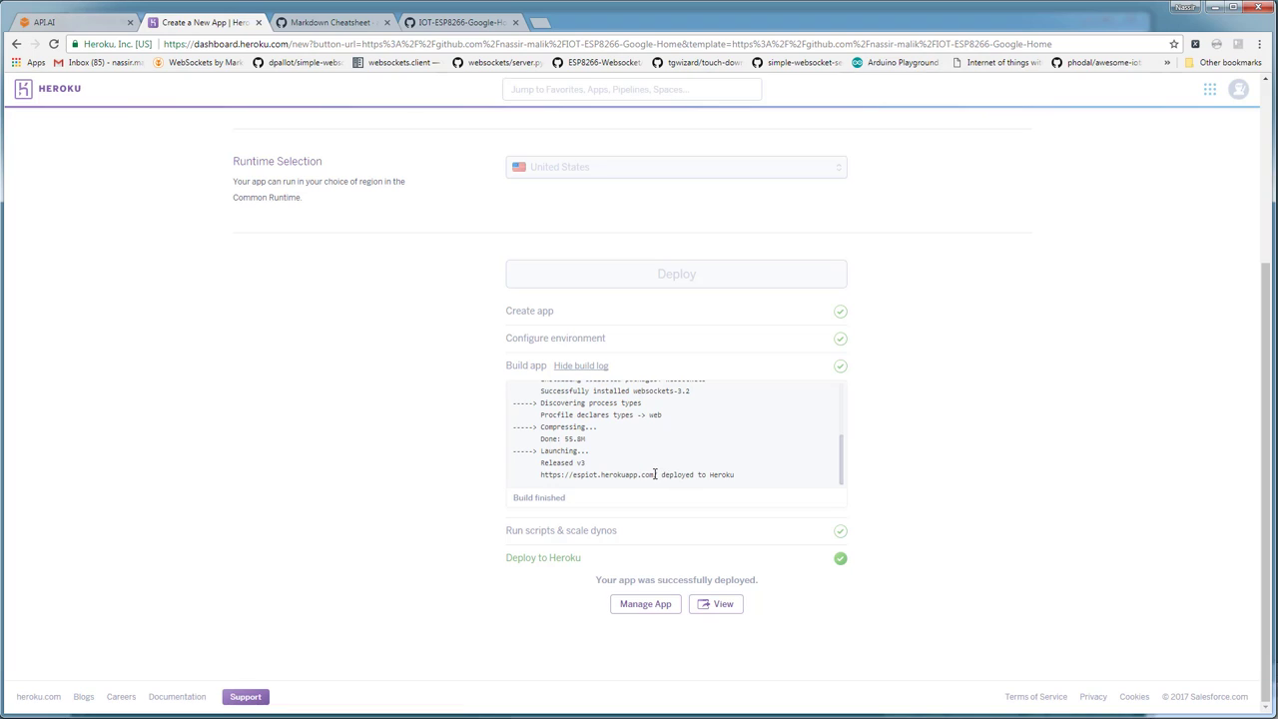
pyautogui.moveTo(658, 474)
pyautogui.mouseDown()
pyautogui.moveTo(591, 476)
pyautogui.moveTo(656, 474)
pyautogui.mouseUp()
# Replace the line 17 host placeholder with espiot.herokuapp.com and review lines 15–17
pyautogui.hotkey('alt', 'Tab')
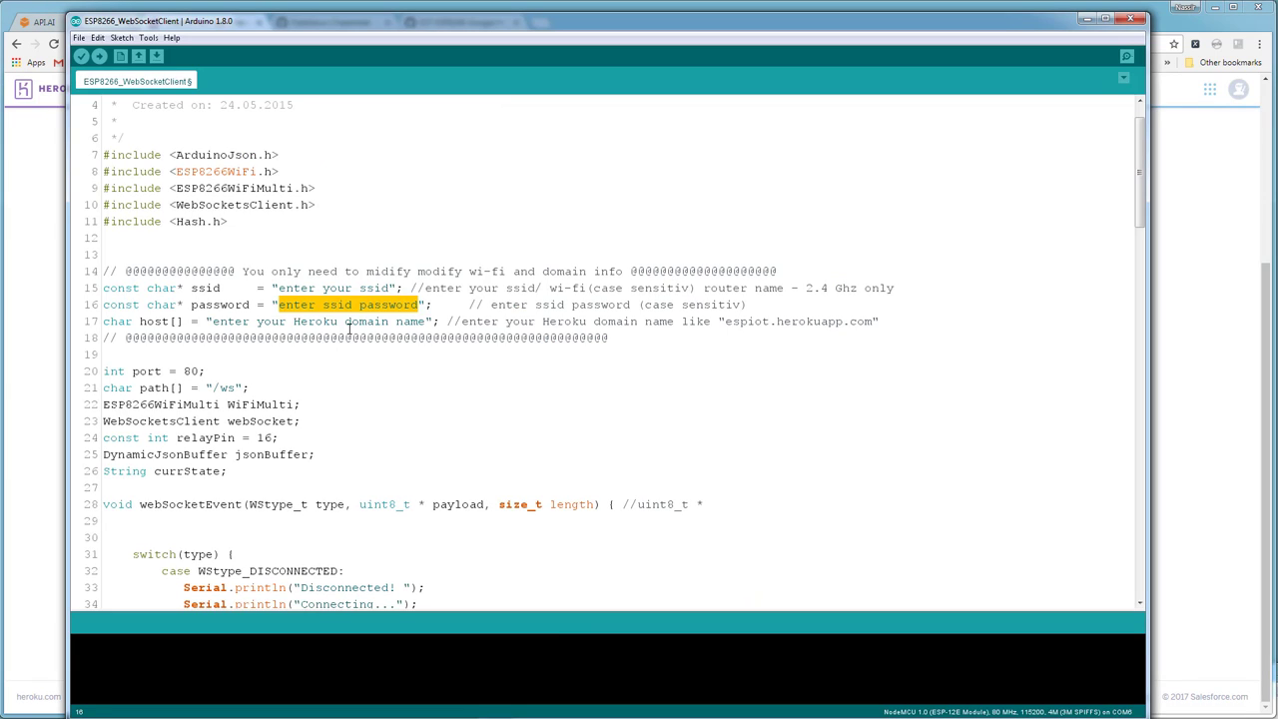
pyautogui.moveTo(427, 320); pyautogui.dragTo(212, 322)
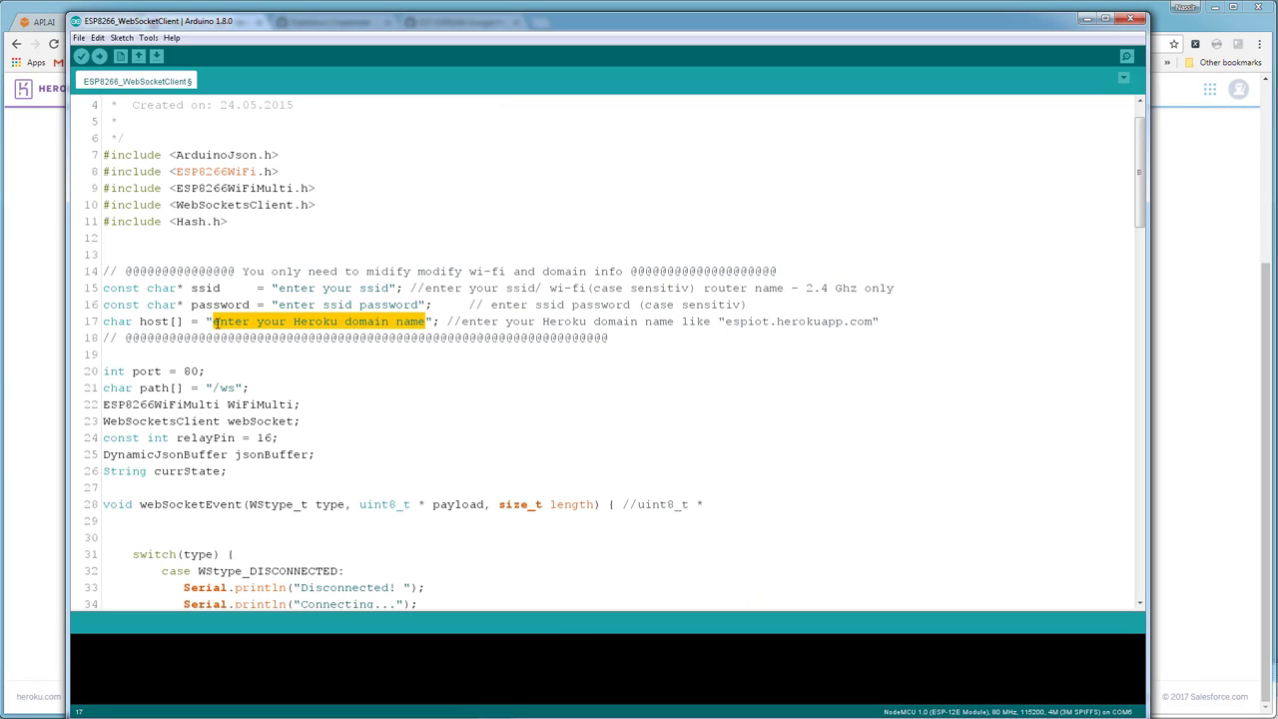
pyautogui.hotkey('ctrl', 'v')
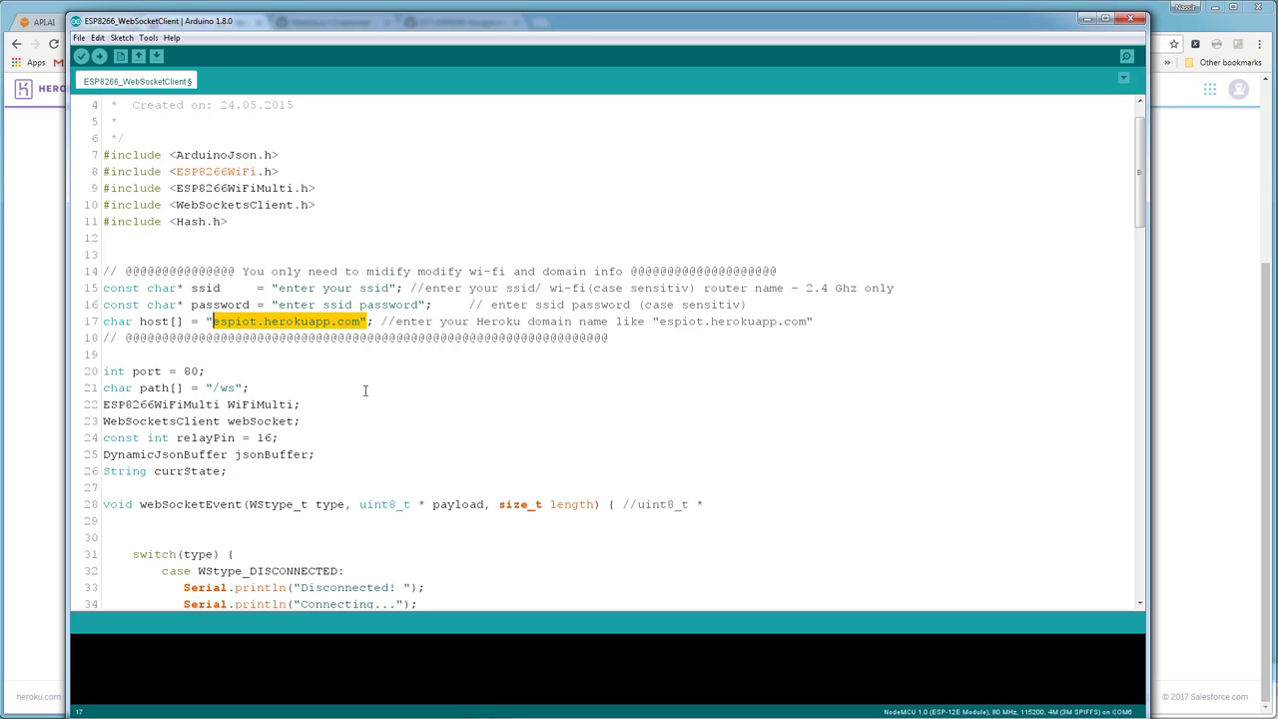
pyautogui.click(365, 390)
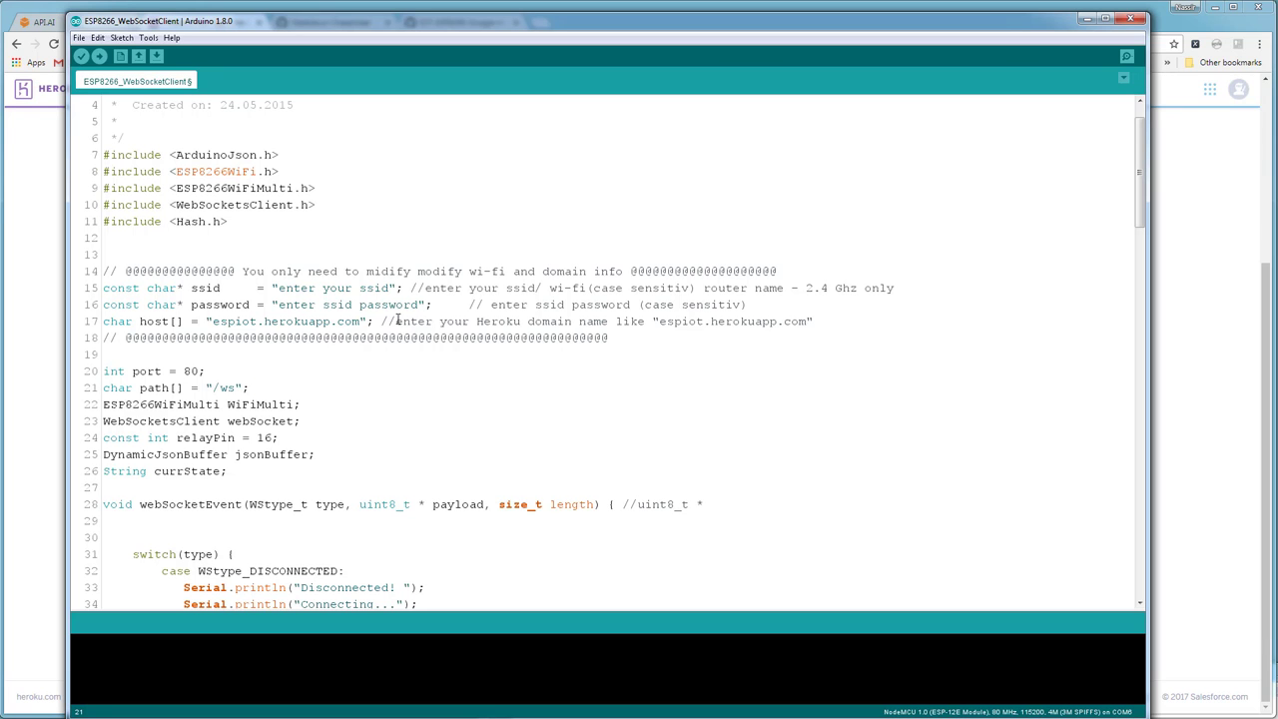
pyautogui.moveTo(374, 322); pyautogui.dragTo(74, 291)
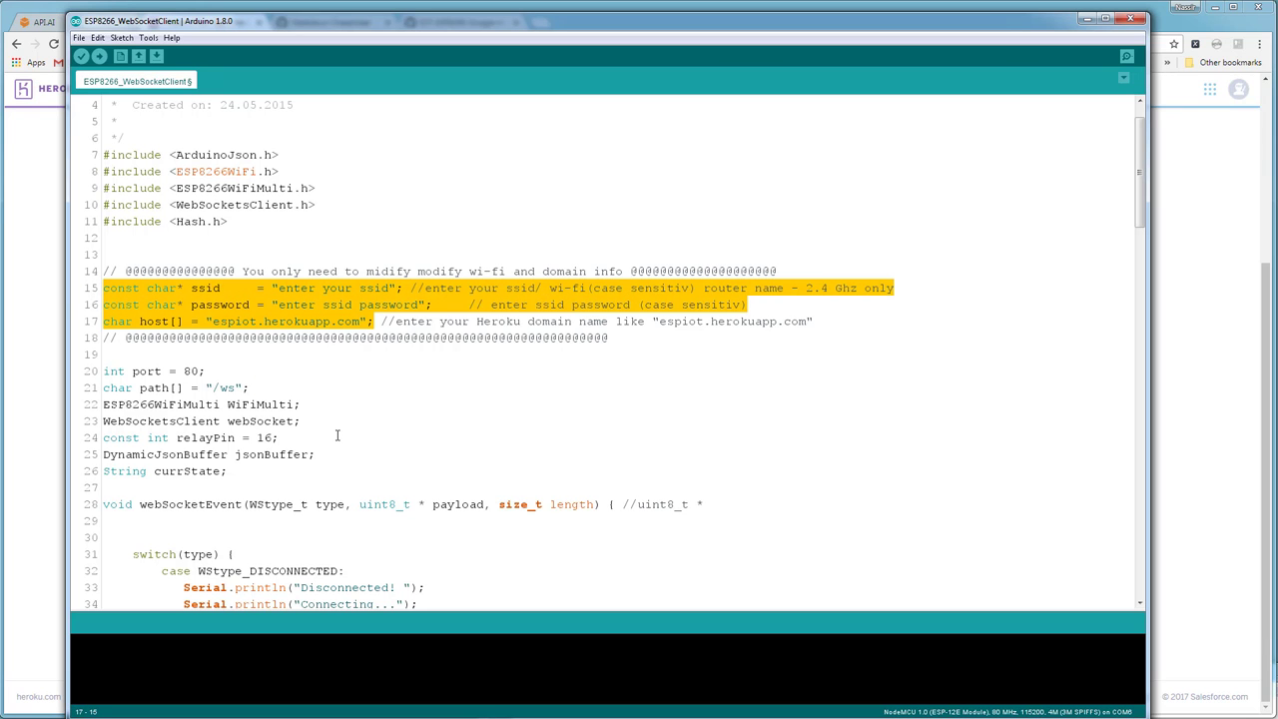
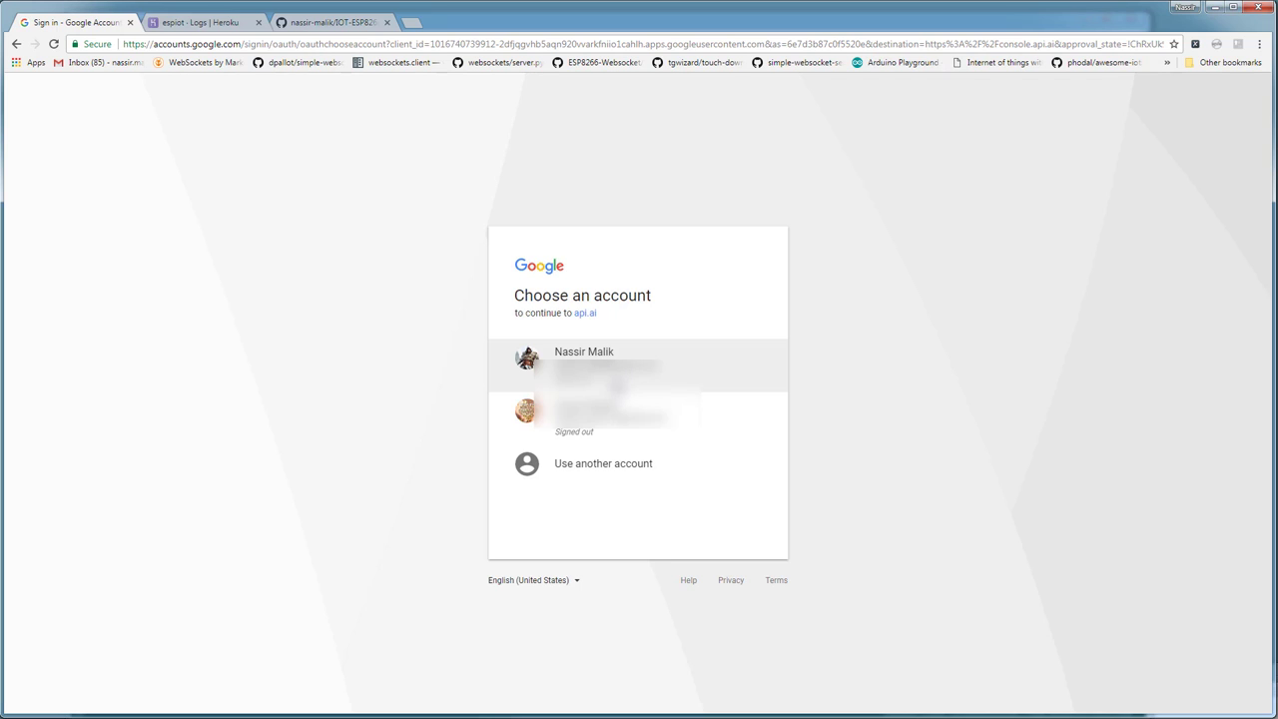
# Sign in with the second Google account, grant api.ai Cloud Platform access, and accept its terms
pyautogui.hotkey('alt', 'Left')
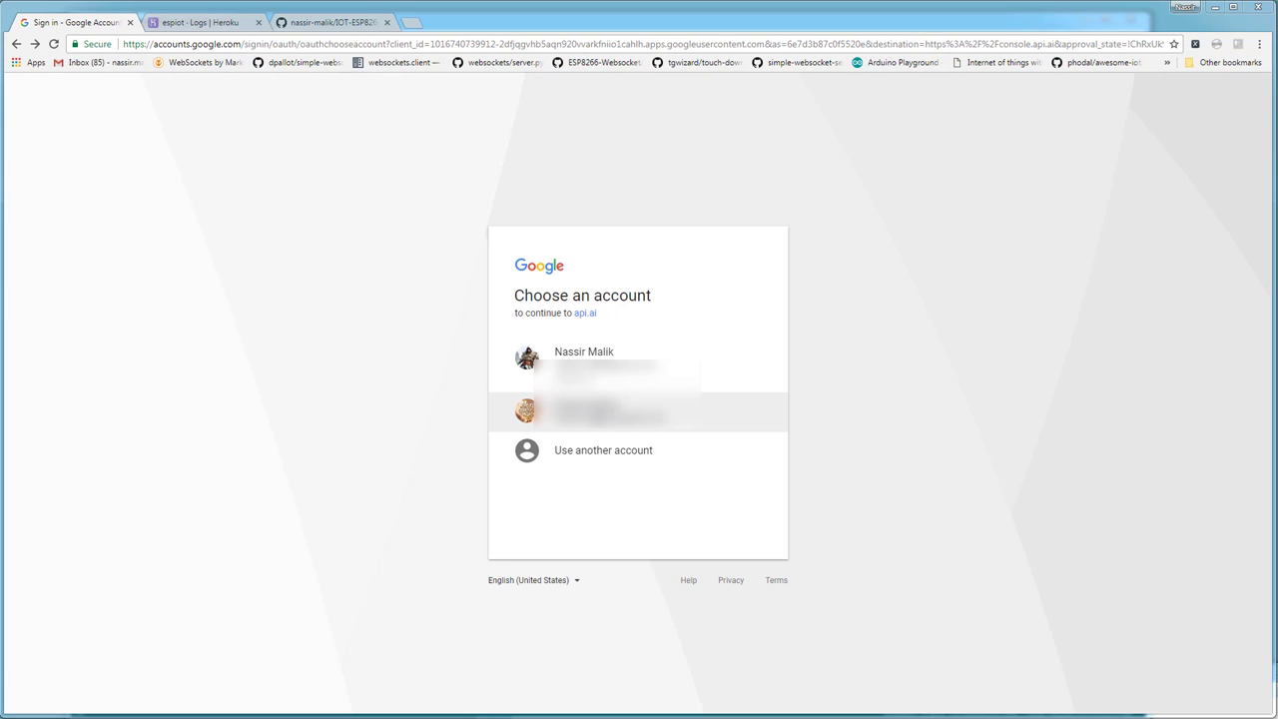
pyautogui.click(594, 412)
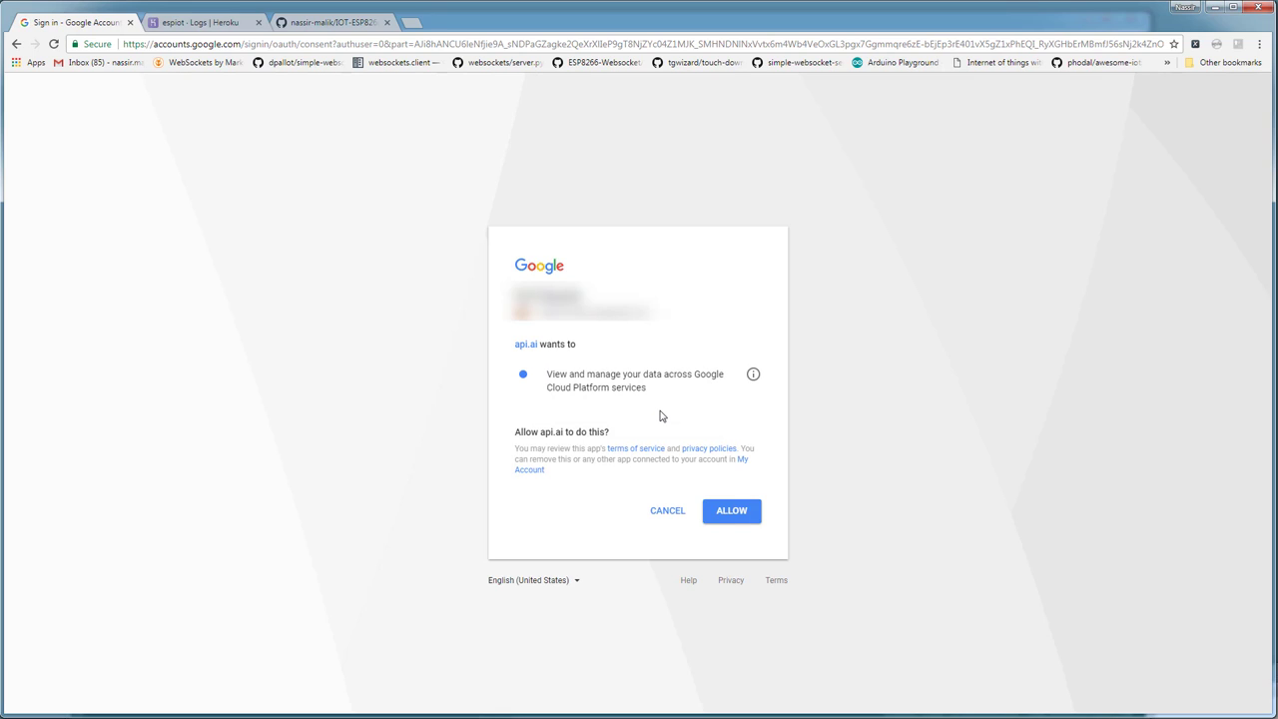
pyautogui.click(739, 516)
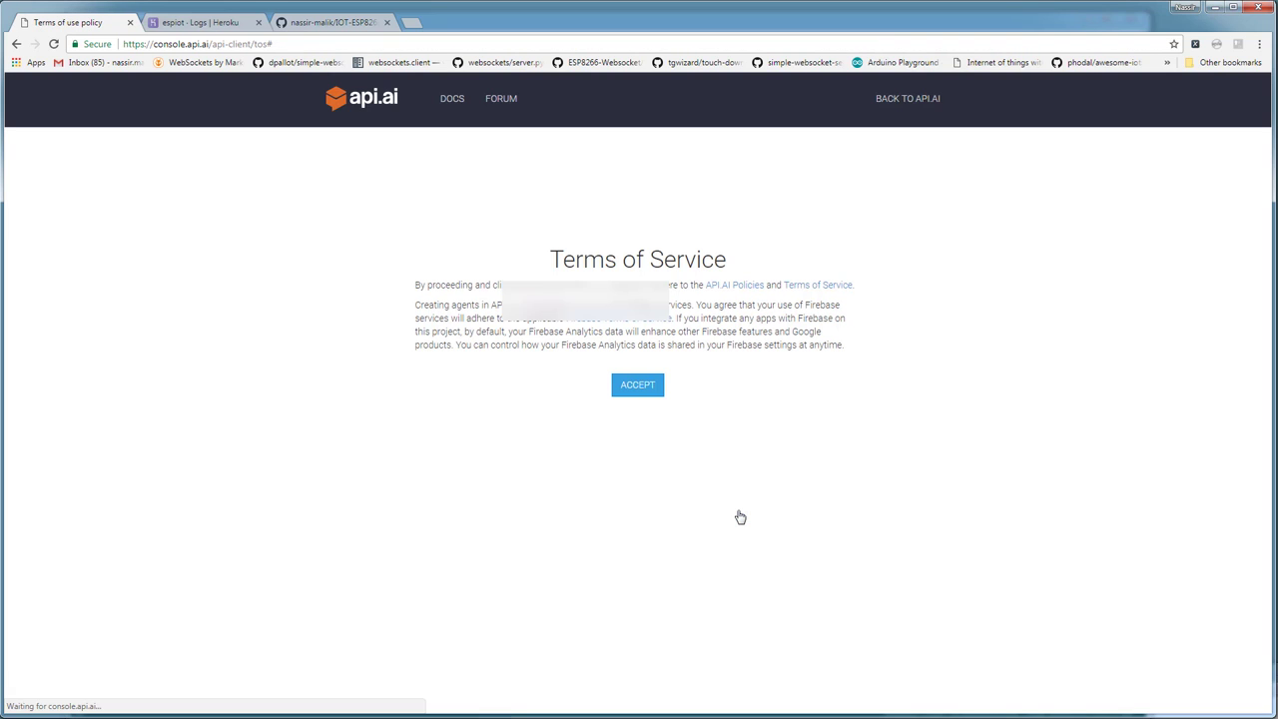
pyautogui.click(644, 389)
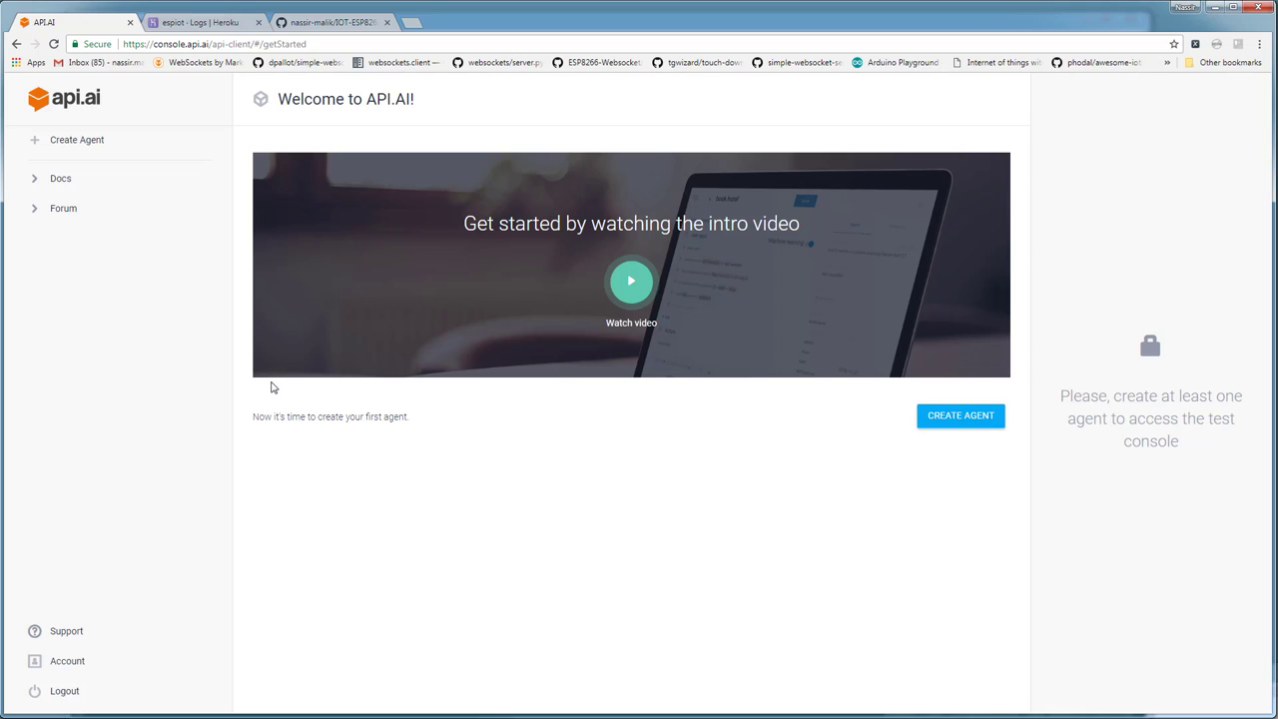
# Start a new agent and authorize api.ai to manage Actions on Google with the same account
pyautogui.click(87, 145)
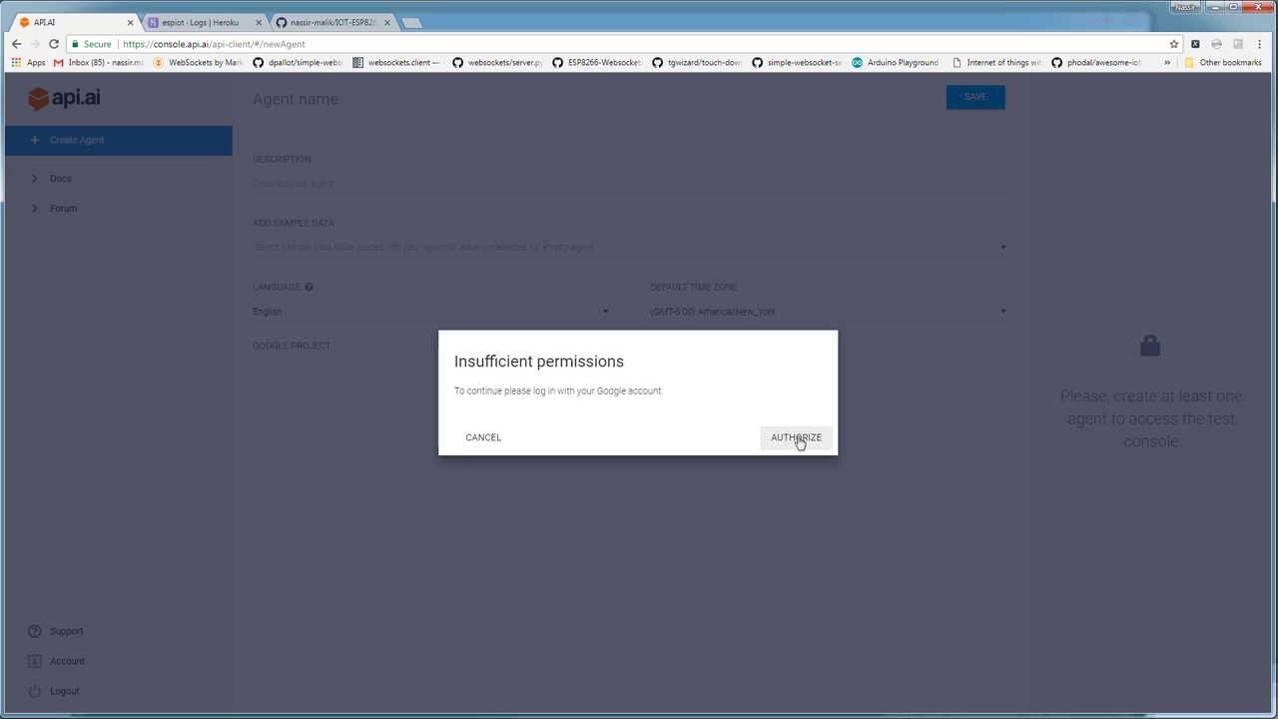
pyautogui.click(798, 439)
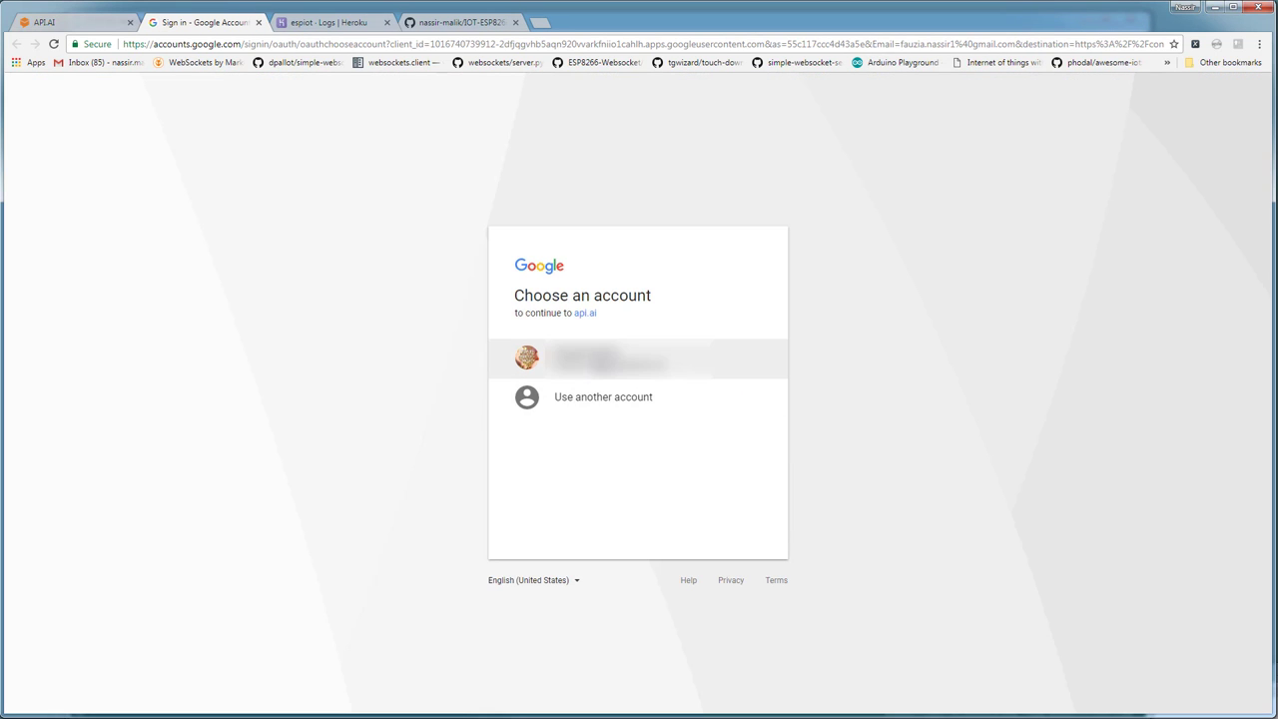
pyautogui.click(599, 366)
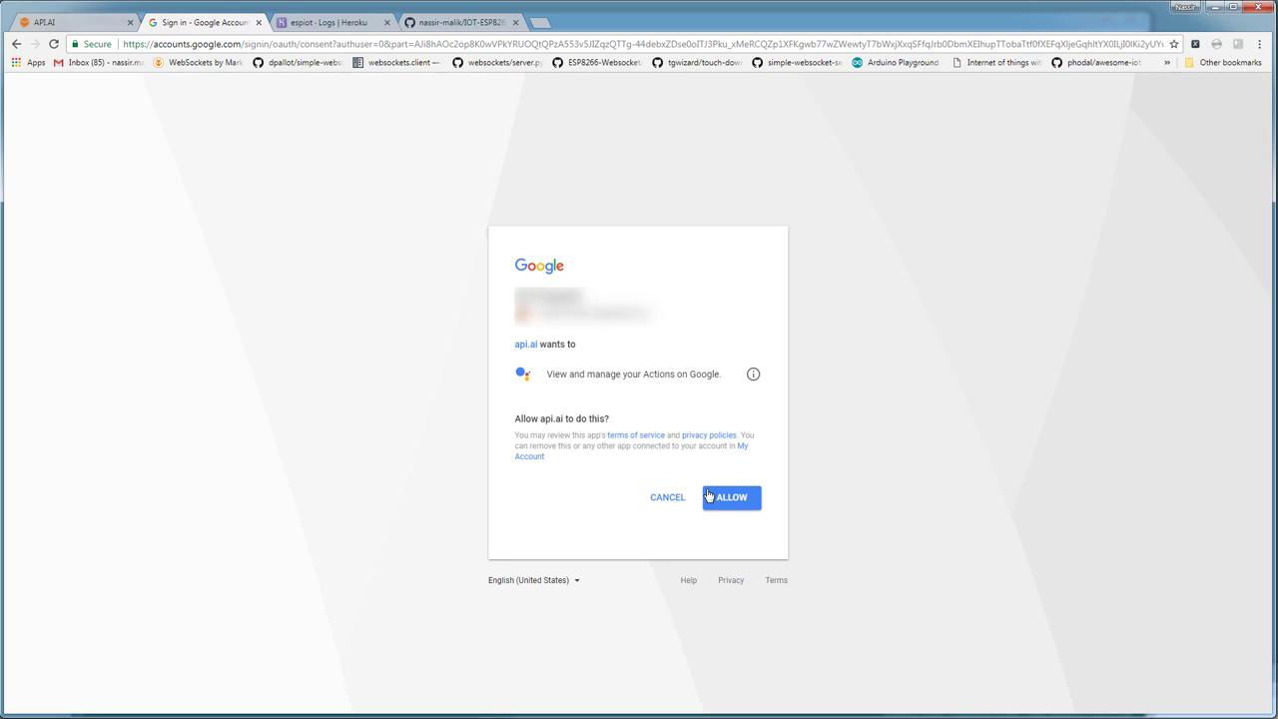
pyautogui.click(735, 499)
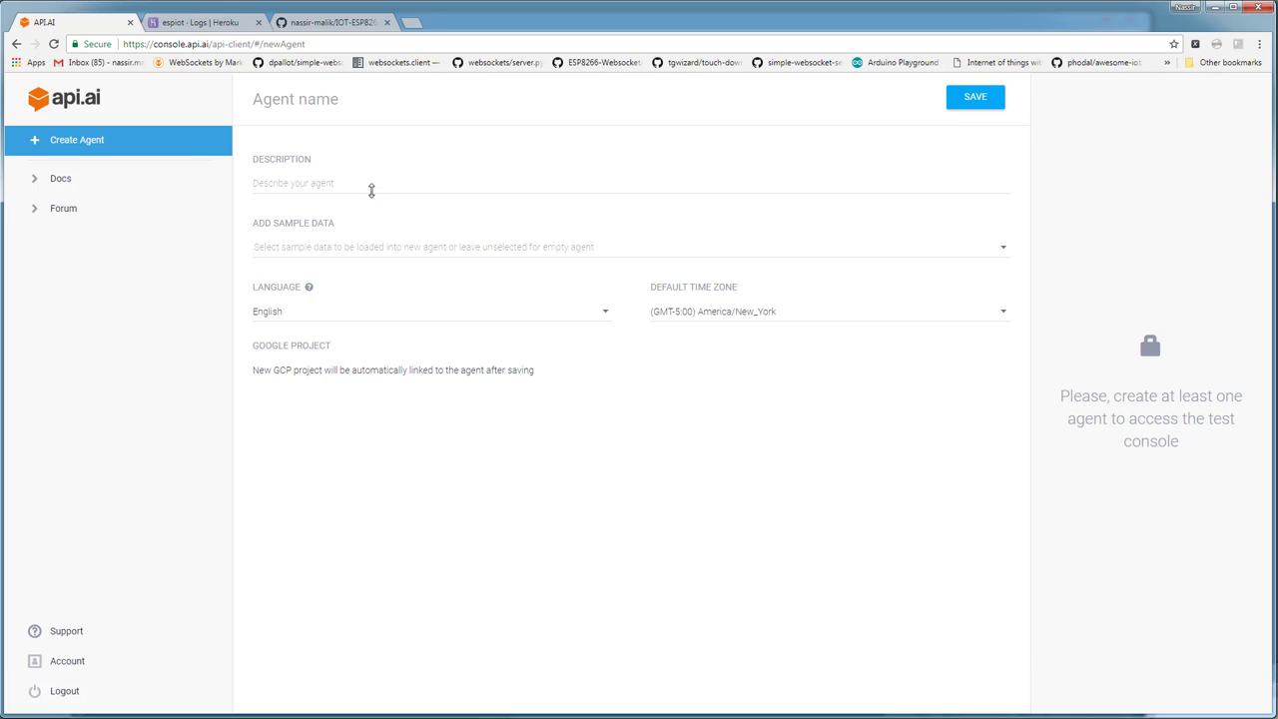
# Name the new agent 'matrix-ai', give it the description 'Tutorial # 5', and save it
pyautogui.click(409, 99)
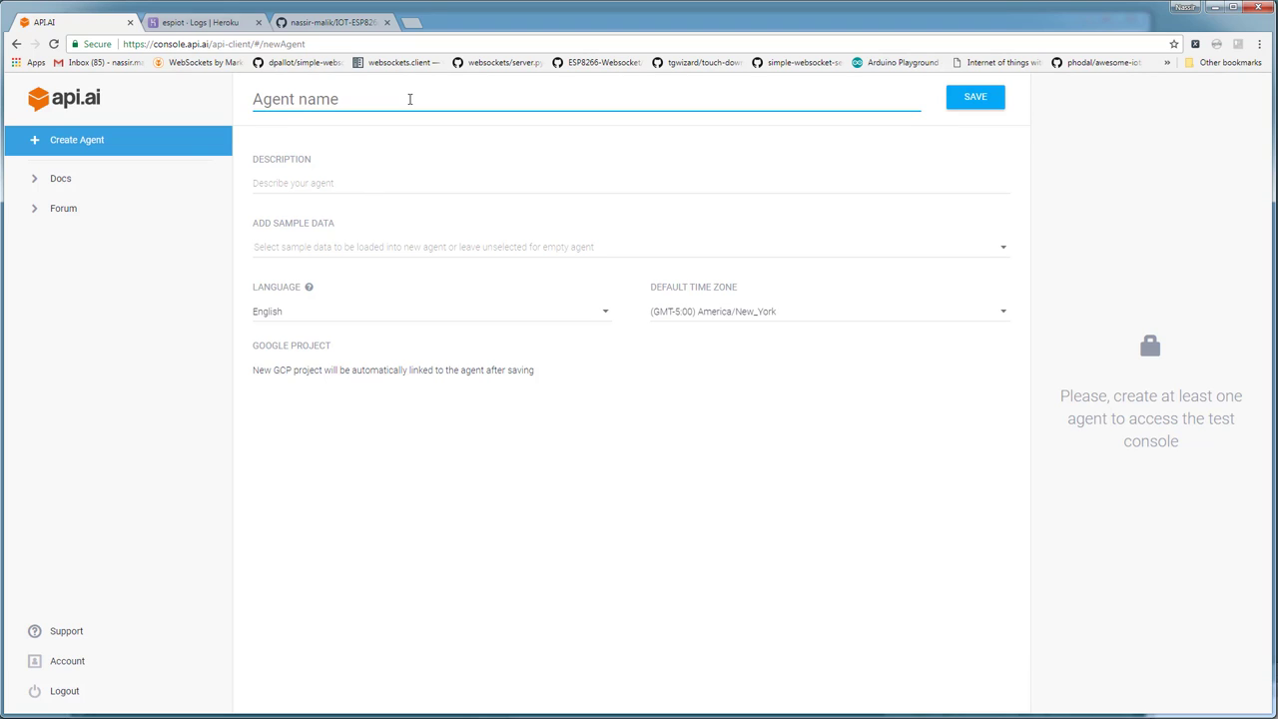
pyautogui.write('ma')
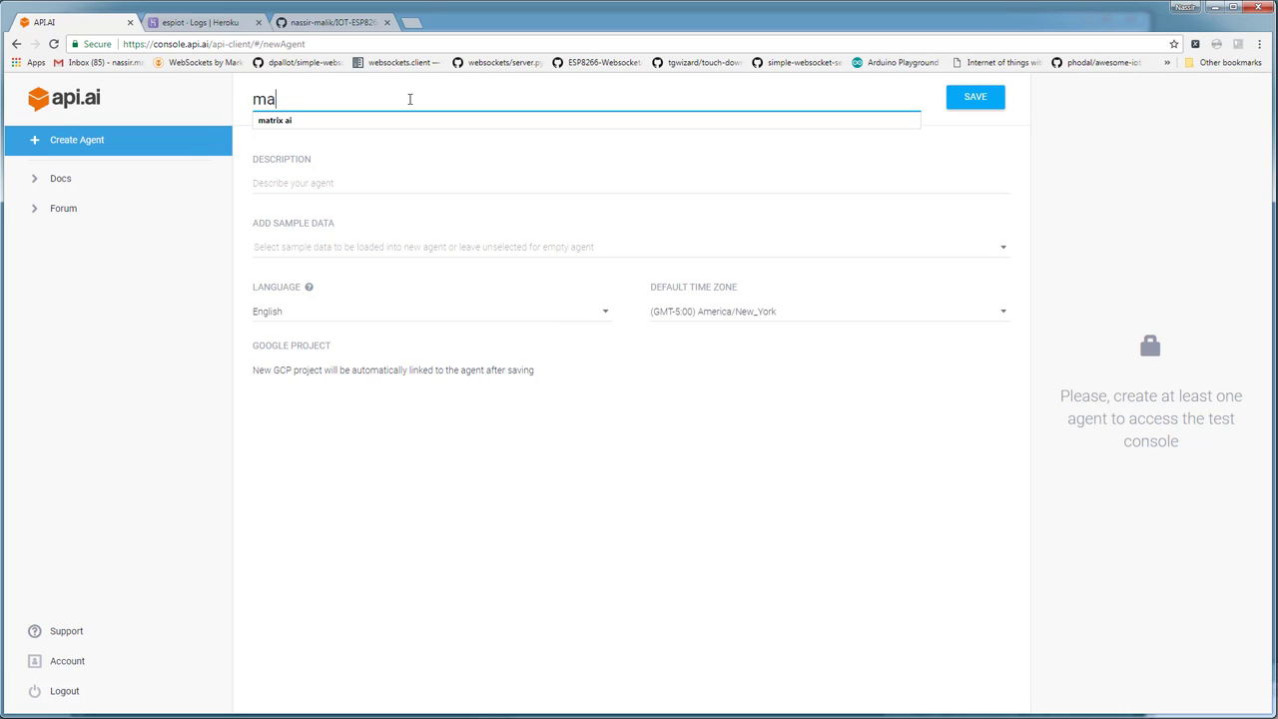
pyautogui.write('trix-ai')
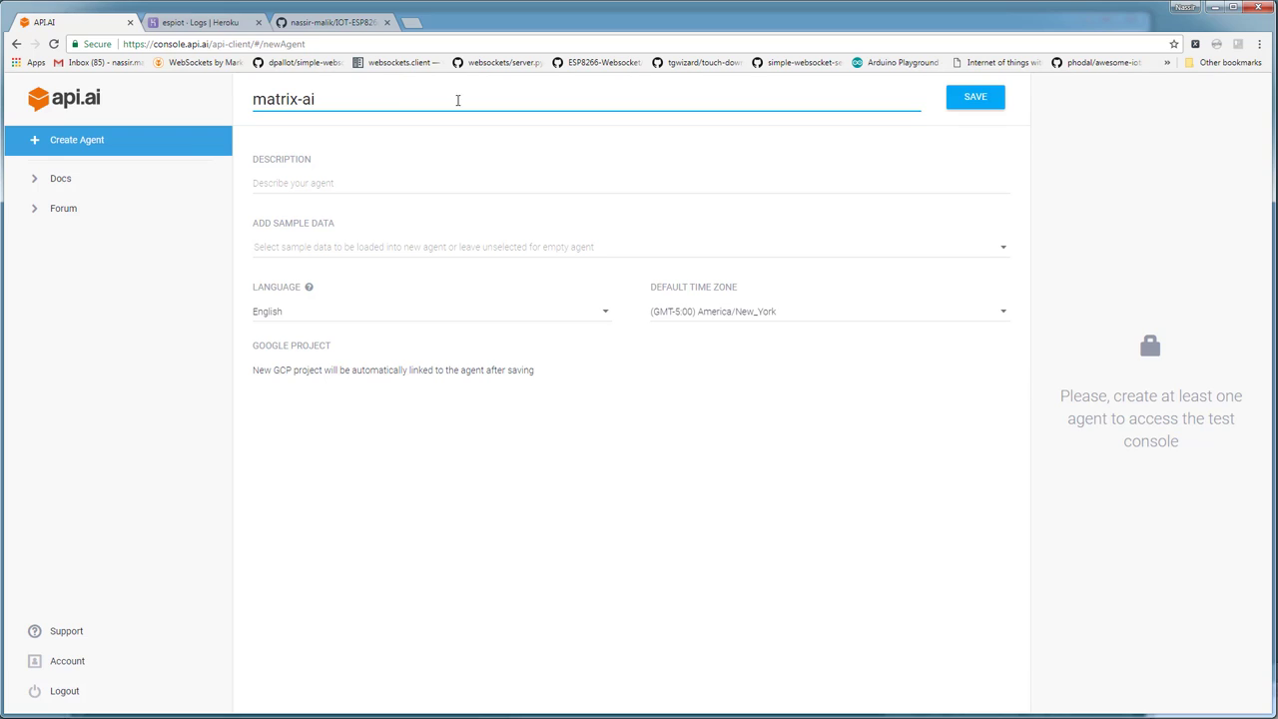
pyautogui.click(170, 328)
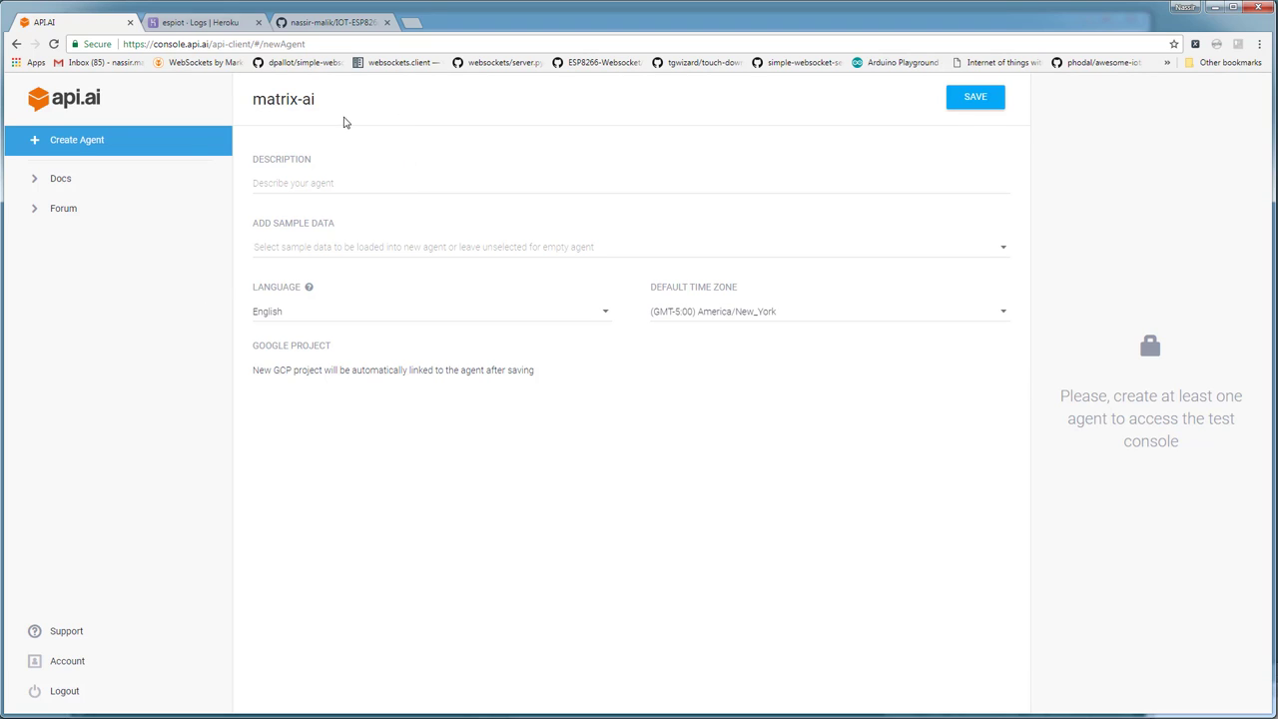
pyautogui.moveTo(324, 98); pyautogui.dragTo(253, 97)
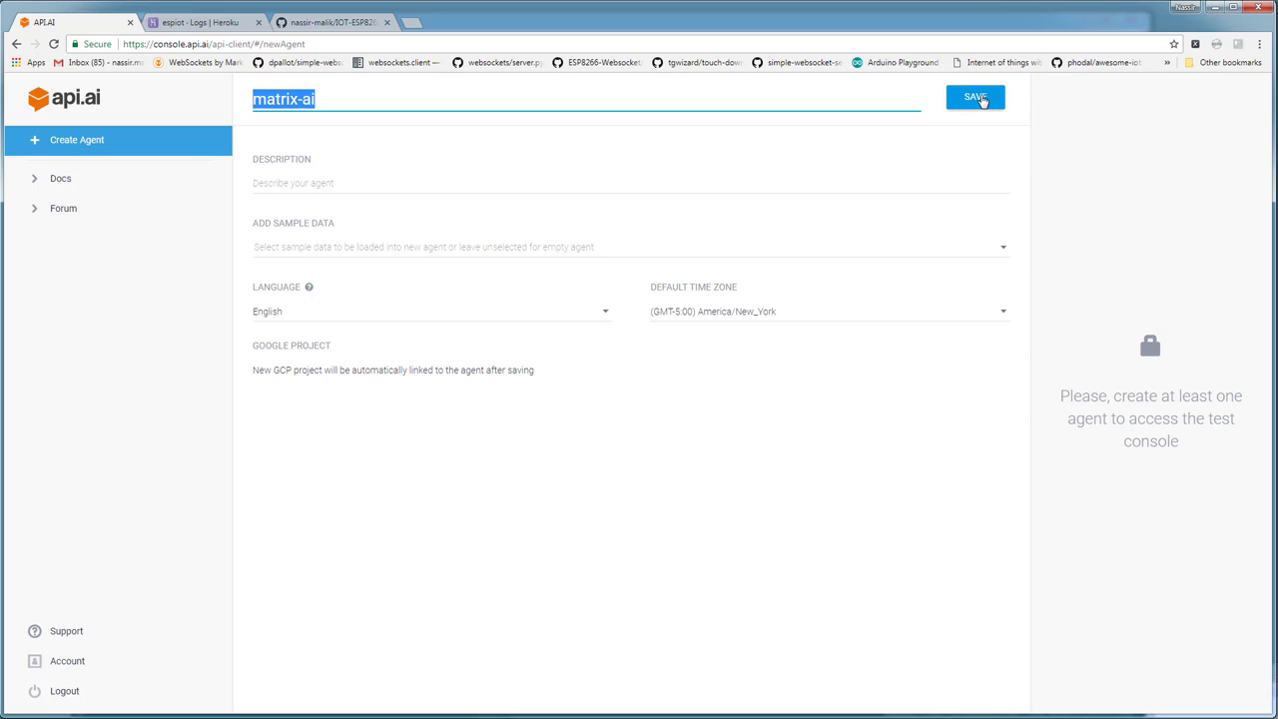
pyautogui.click(380, 183)
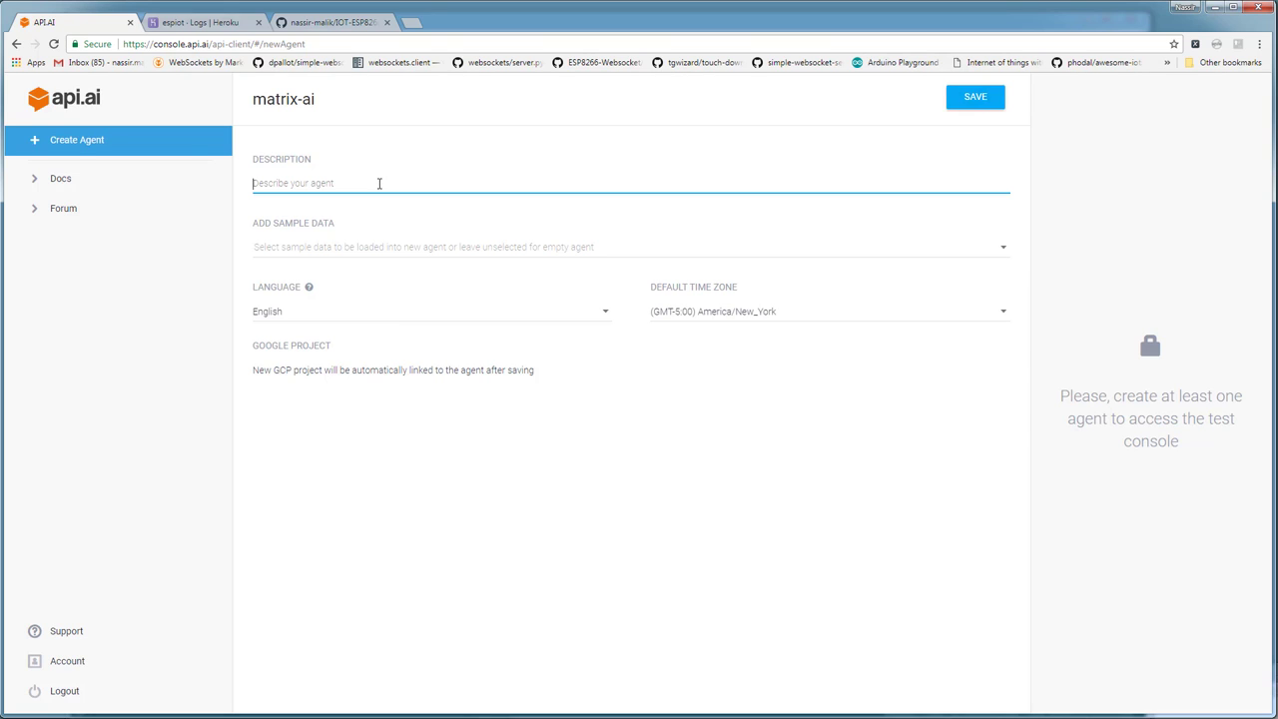
pyautogui.write('Tutorial # 5')
pyautogui.click(181, 345)
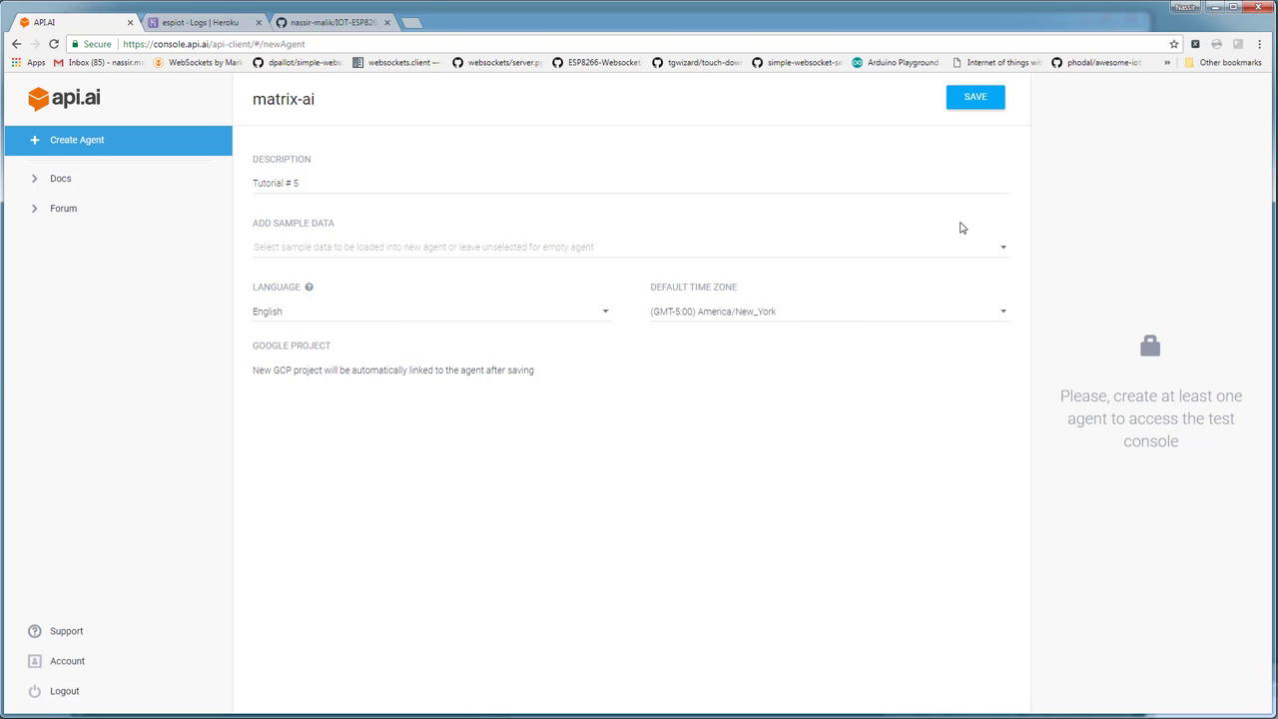
pyautogui.click(982, 104)
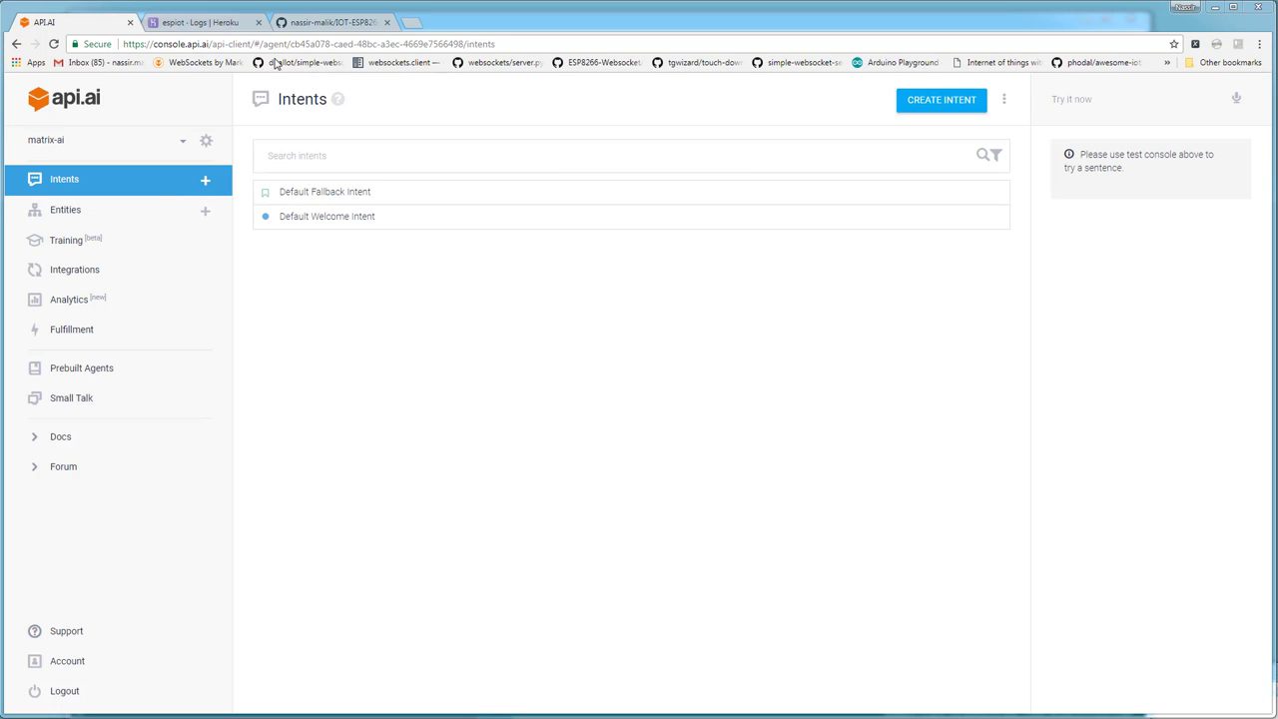
# Find matrix-ai.zip in the IOT-ESP8266-Google-Home folder, copy the folder path, and open the matrix-ai agent settings
pyautogui.click(311, 23)
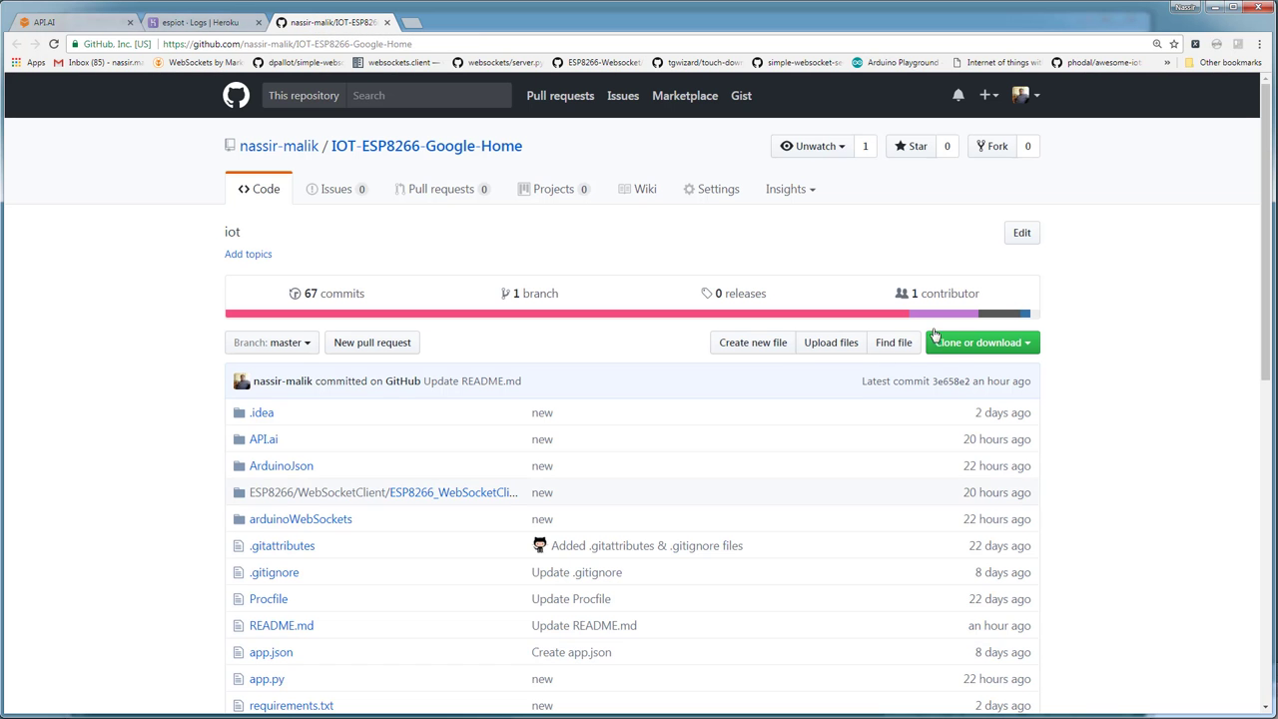
pyautogui.click(105, 24)
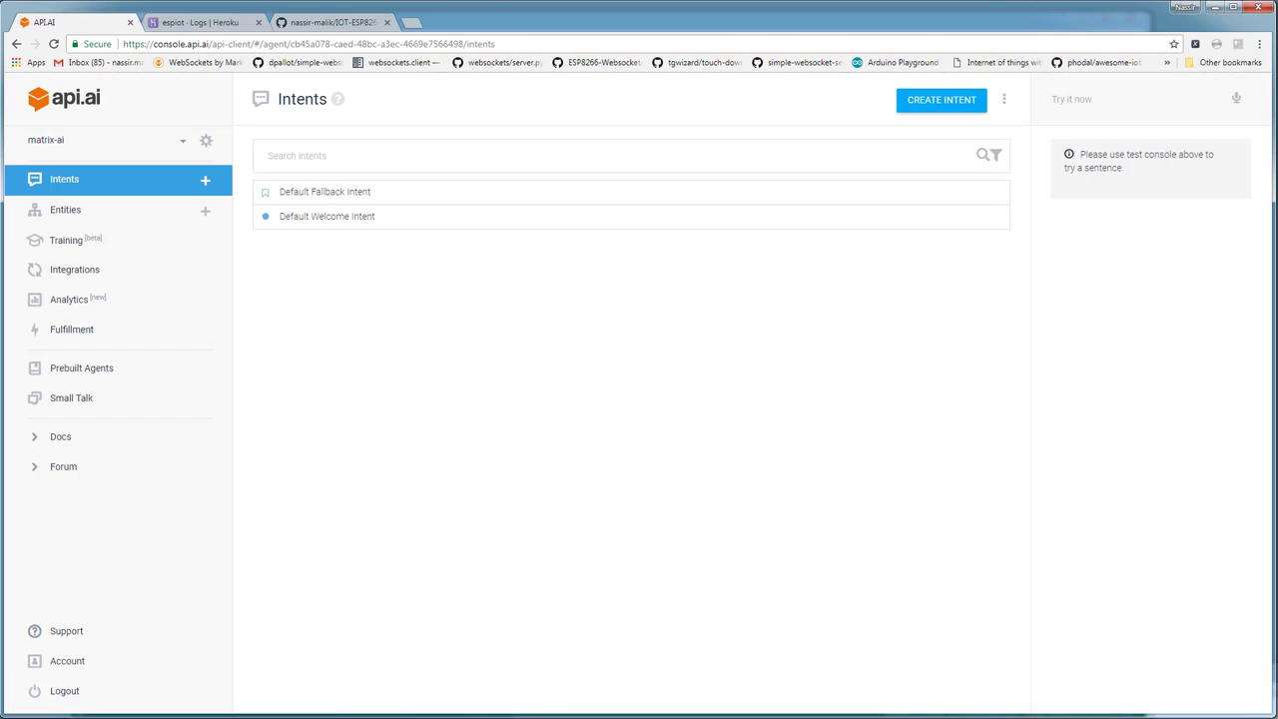
pyautogui.hotkey('alt', 'Tab')
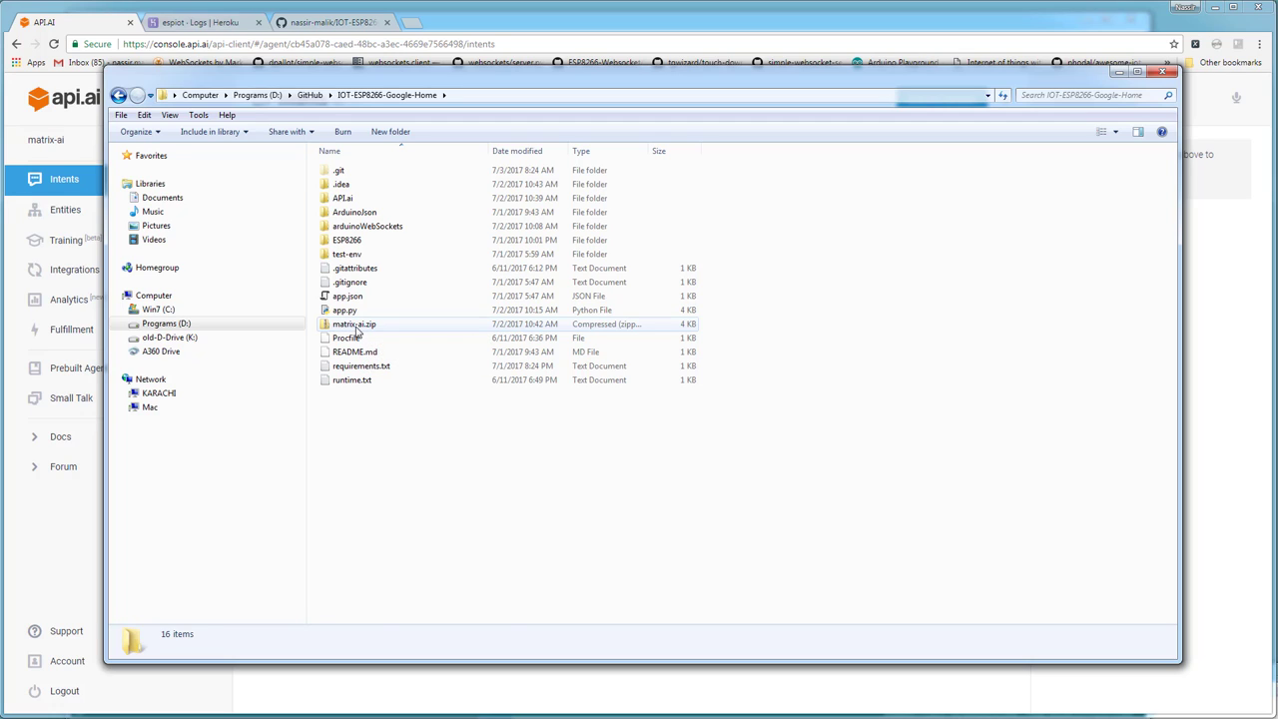
pyautogui.click(356, 330)
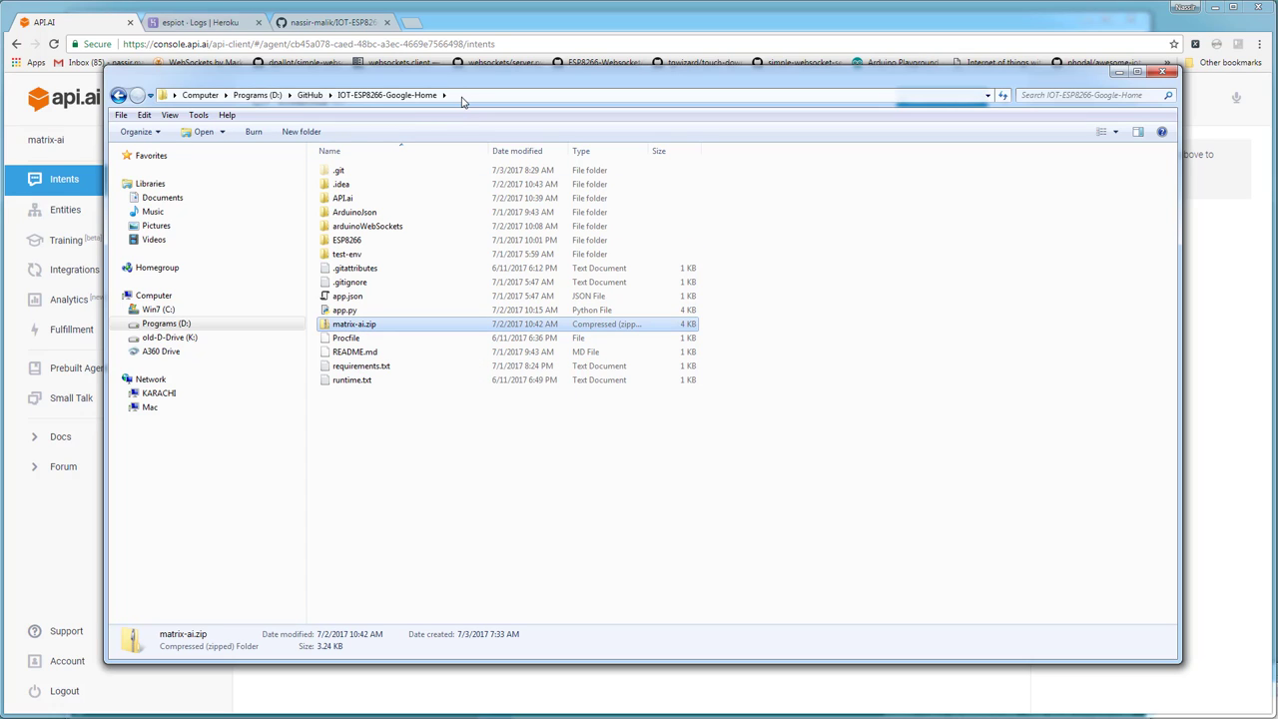
pyautogui.click(463, 96)
pyautogui.hotkey('ctrl', 'c')
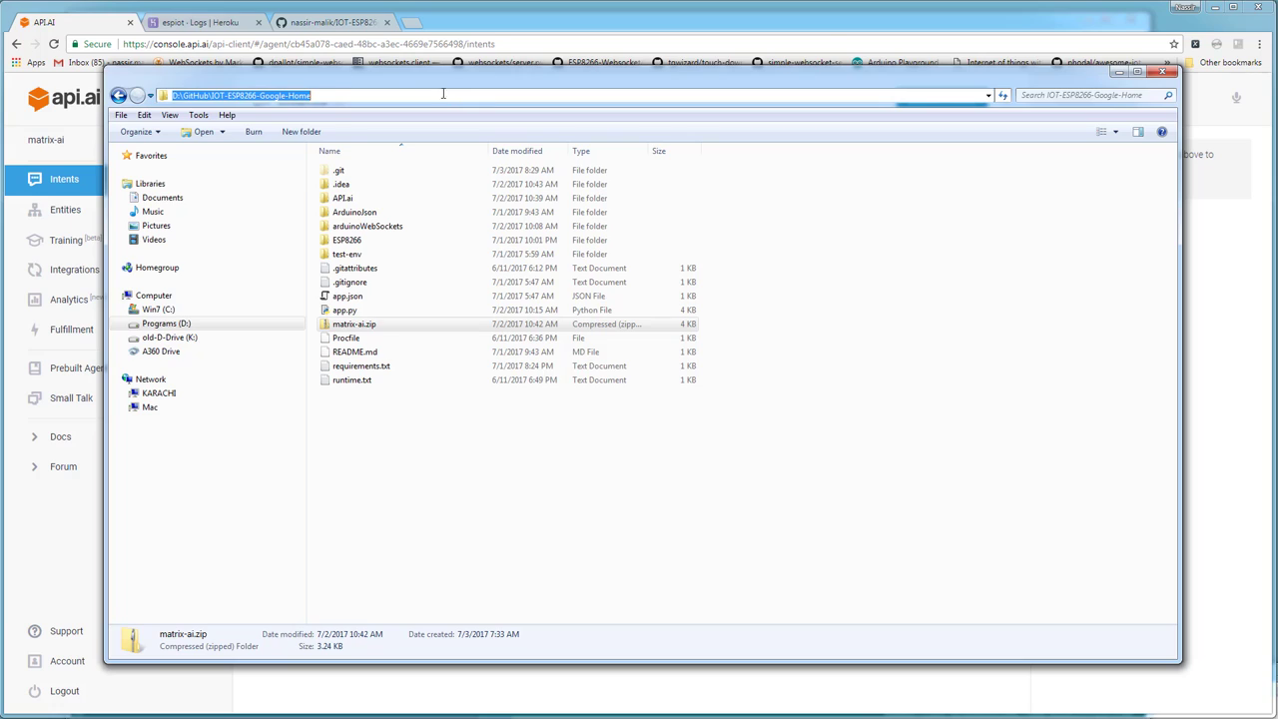
pyautogui.click(207, 145)
pyautogui.click(207, 145)
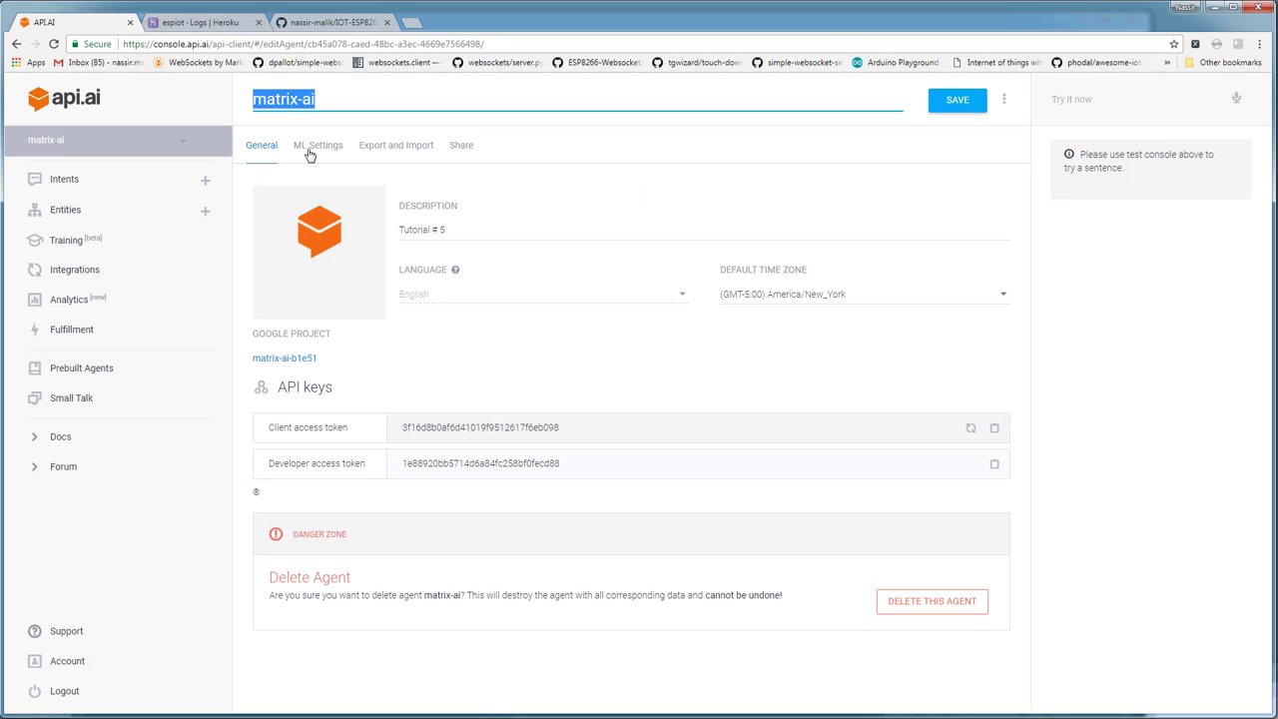
# Choose to import from a zip and attach matrix-ai.zip from the project folder
pyautogui.click(394, 152)
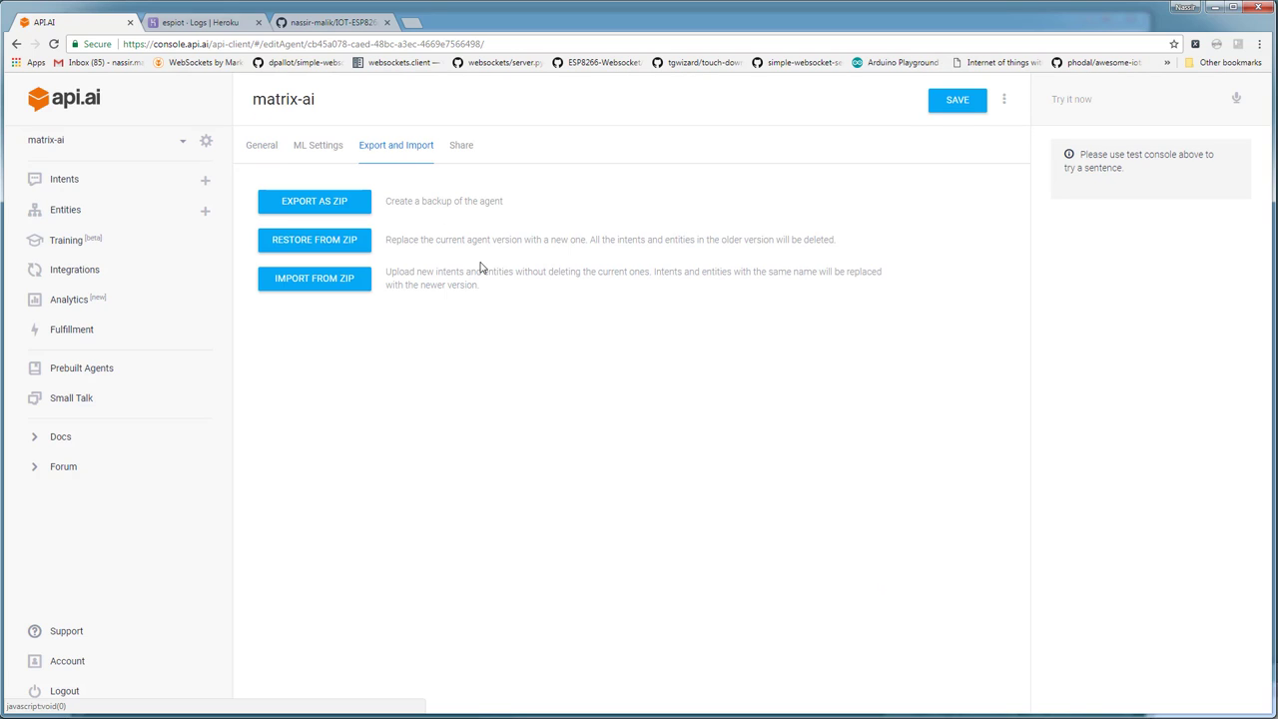
pyautogui.click(343, 284)
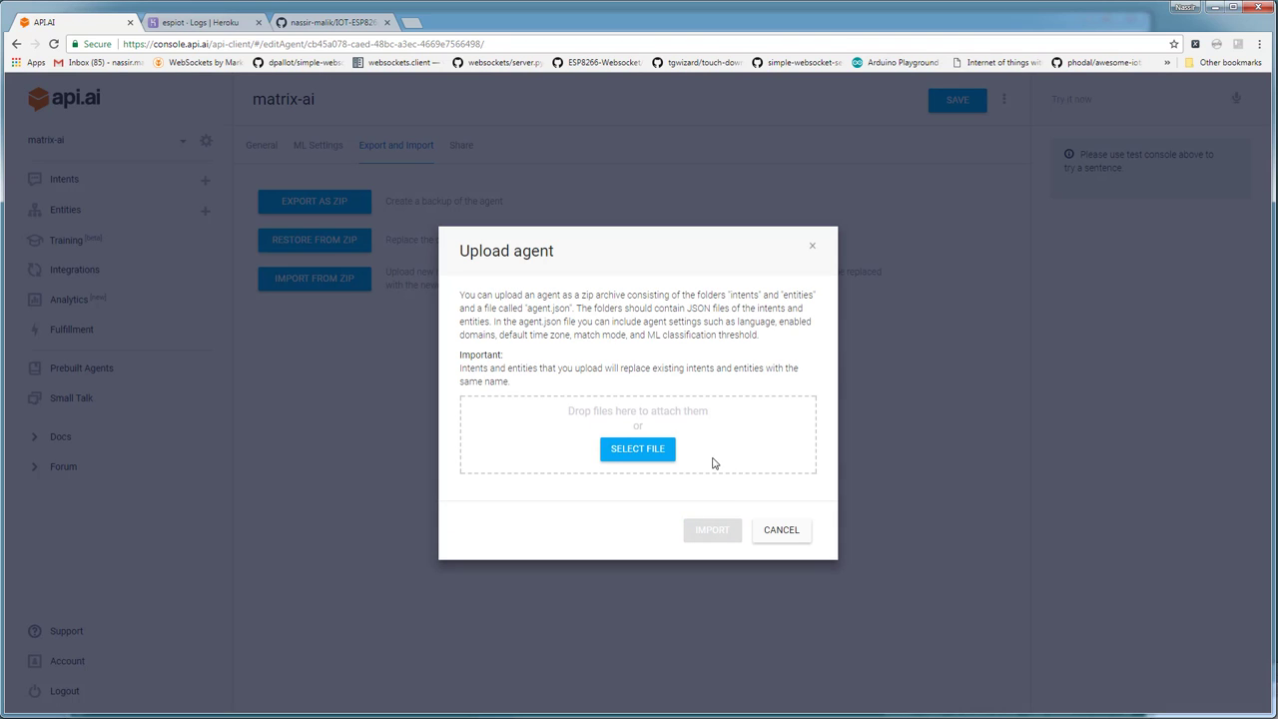
pyautogui.click(647, 450)
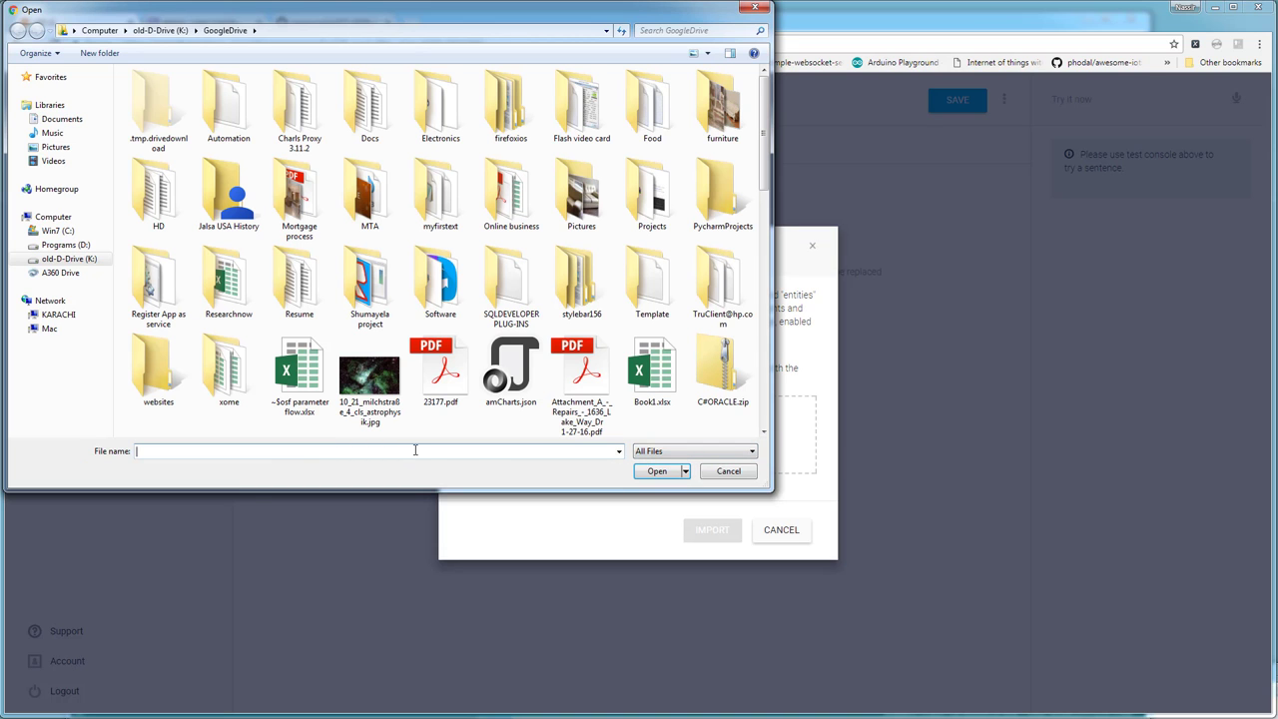
pyautogui.hotkey('ctrl', 'v')
pyautogui.press('Return')
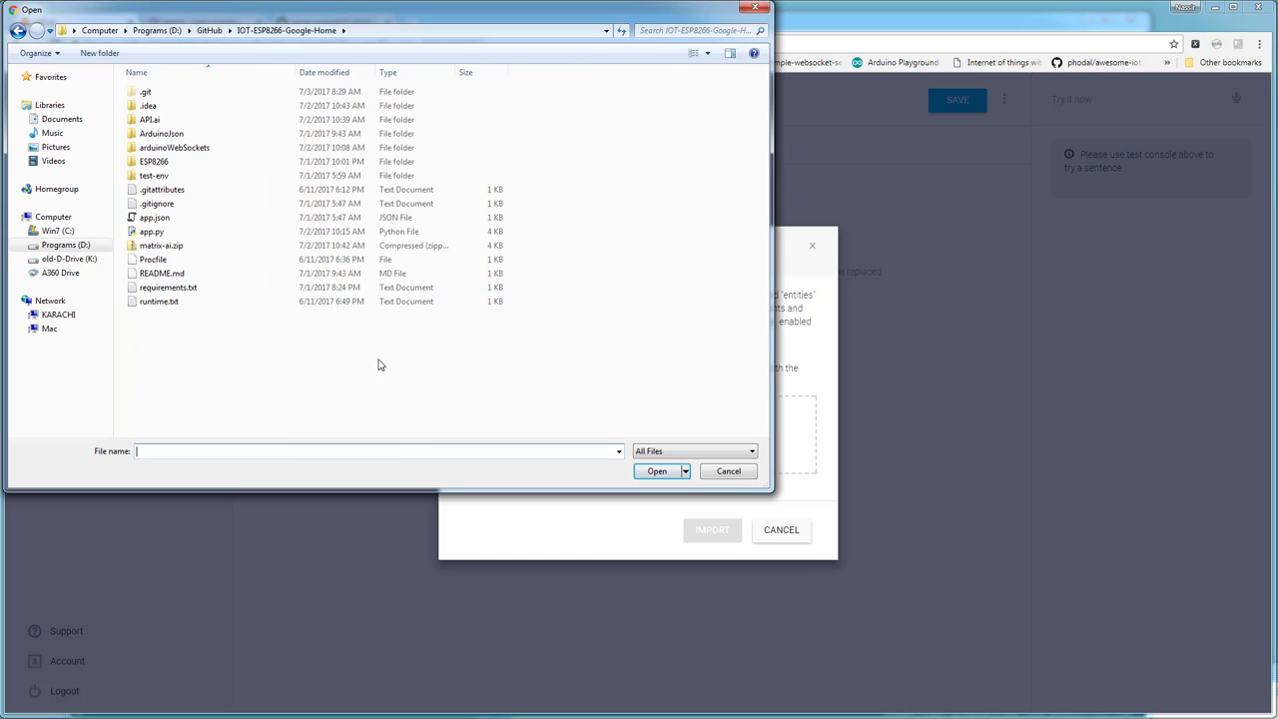
pyautogui.click(164, 248)
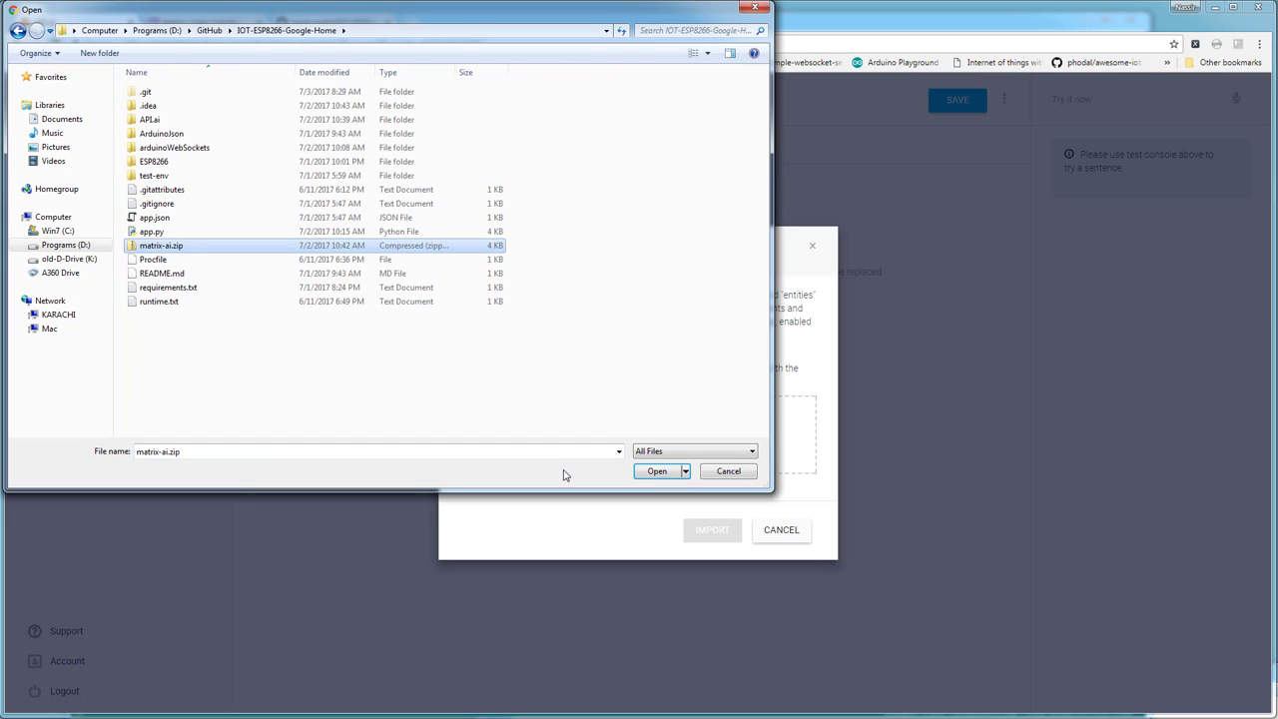
pyautogui.click(668, 477)
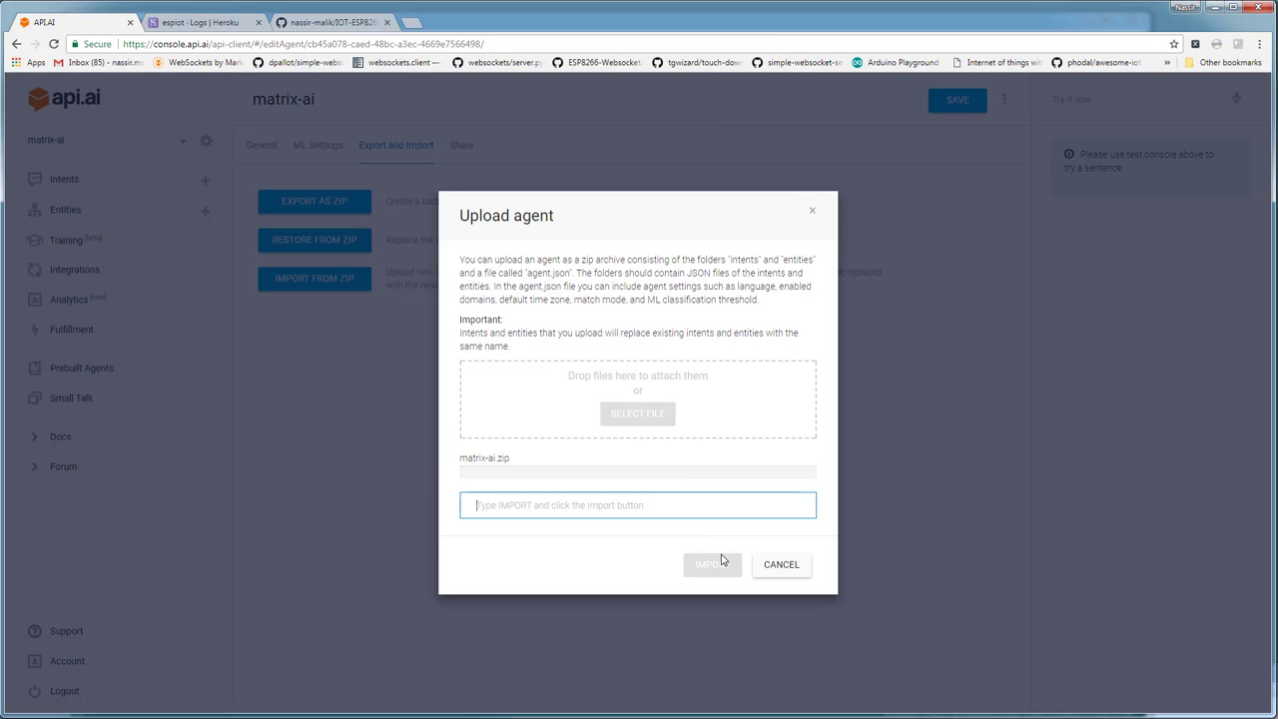
# Confirm the upload by typing IMPORT, import the agent archive, and close the dialog
pyautogui.click(694, 514)
pyautogui.moveTo(510, 458); pyautogui.dragTo(458, 457)
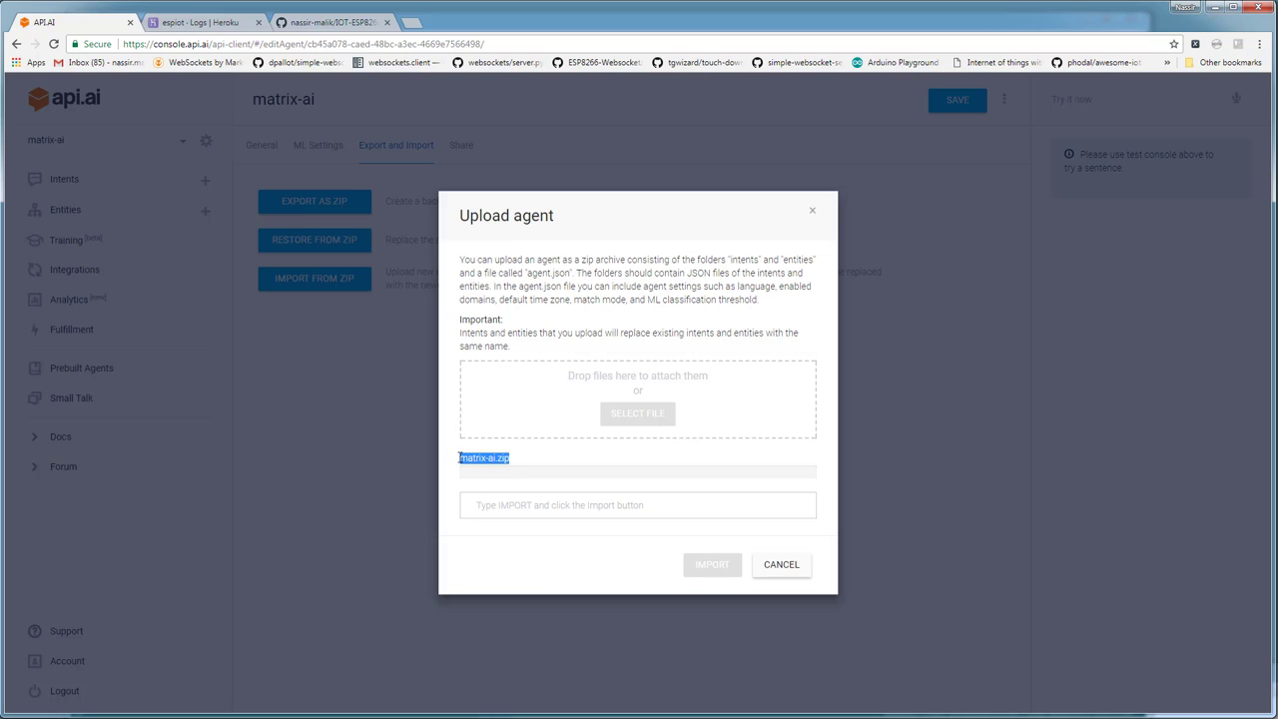
pyautogui.click(679, 512)
pyautogui.write('IMPORT')
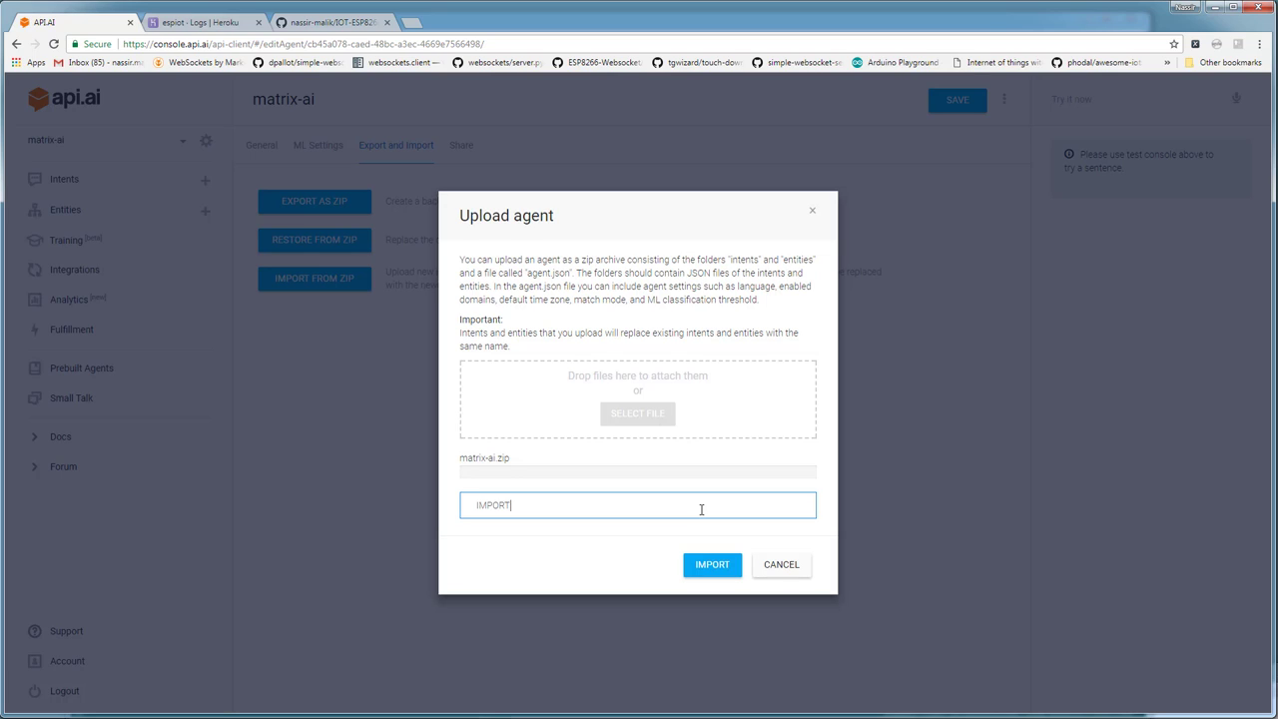
pyautogui.click(712, 565)
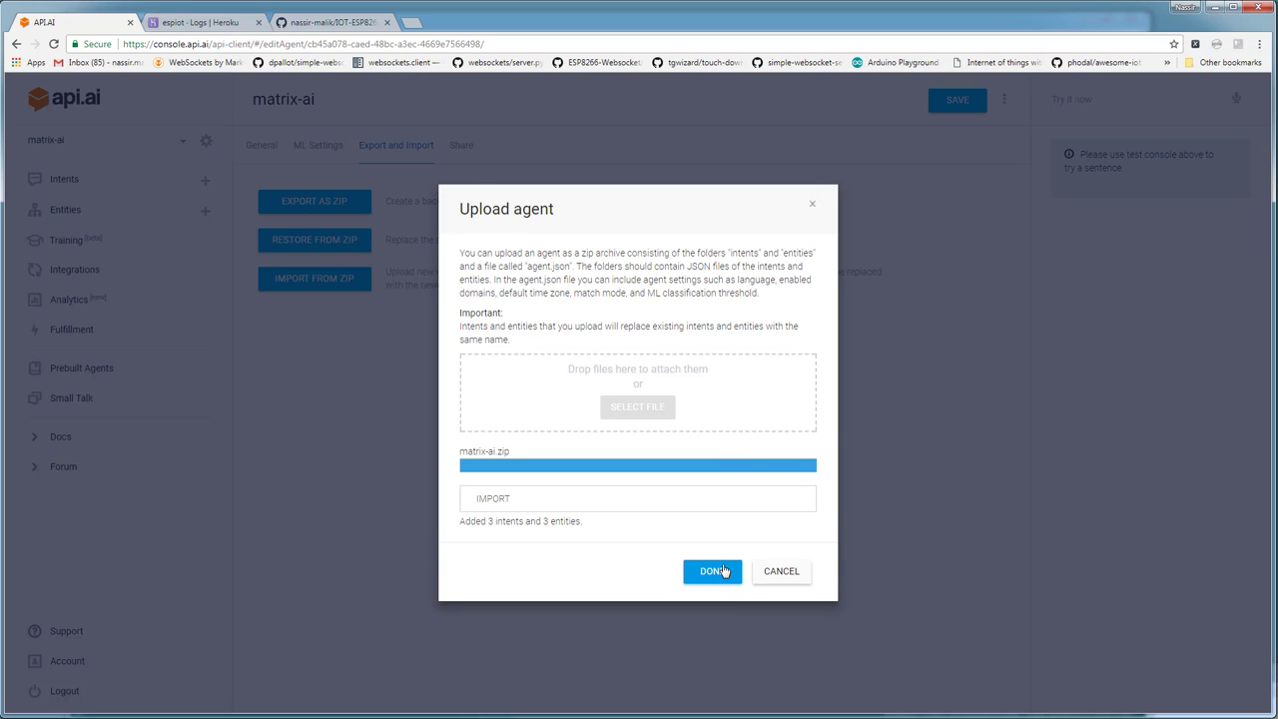
pyautogui.click(725, 570)
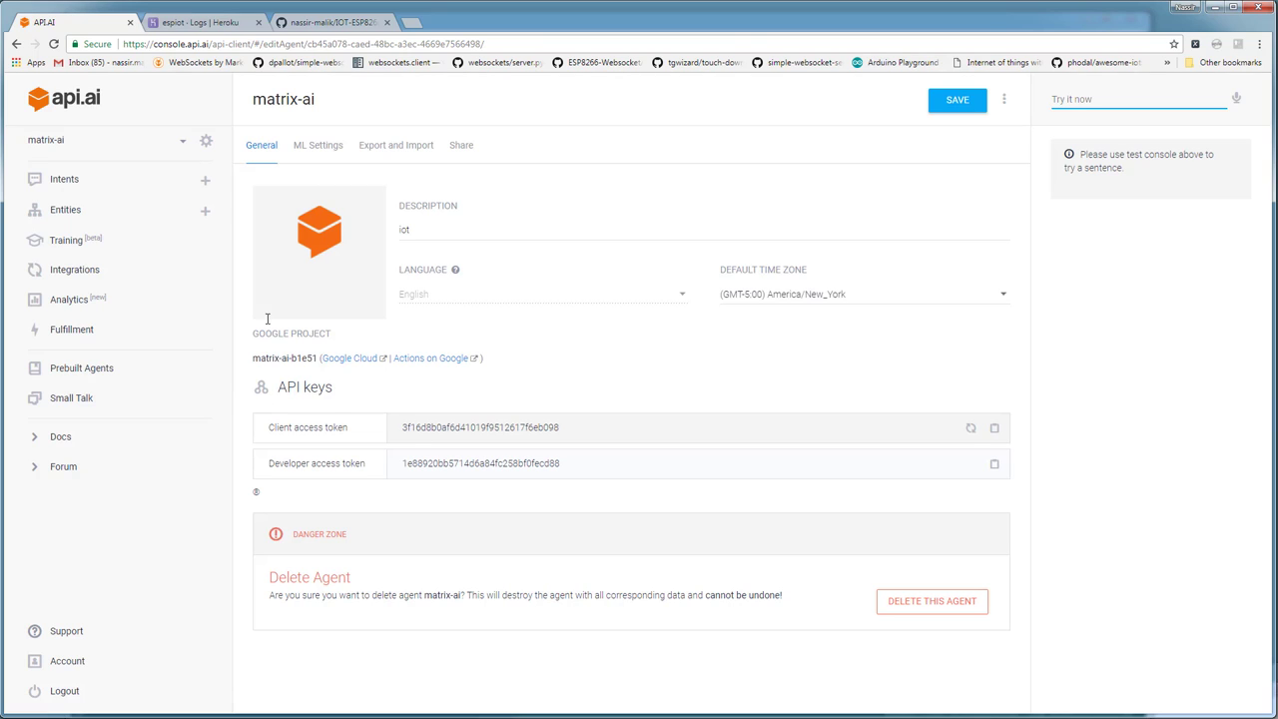
# Open the control intent from the agent's Intents list
pyautogui.click(68, 185)
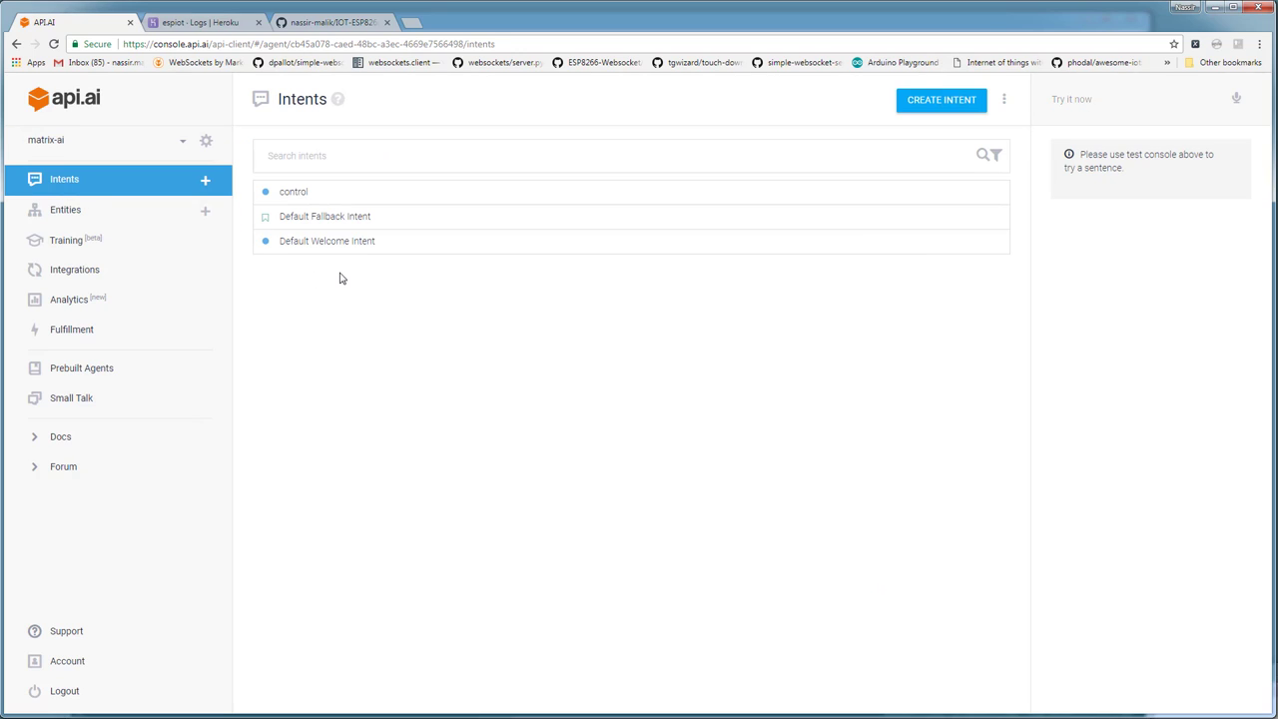
pyautogui.click(303, 198)
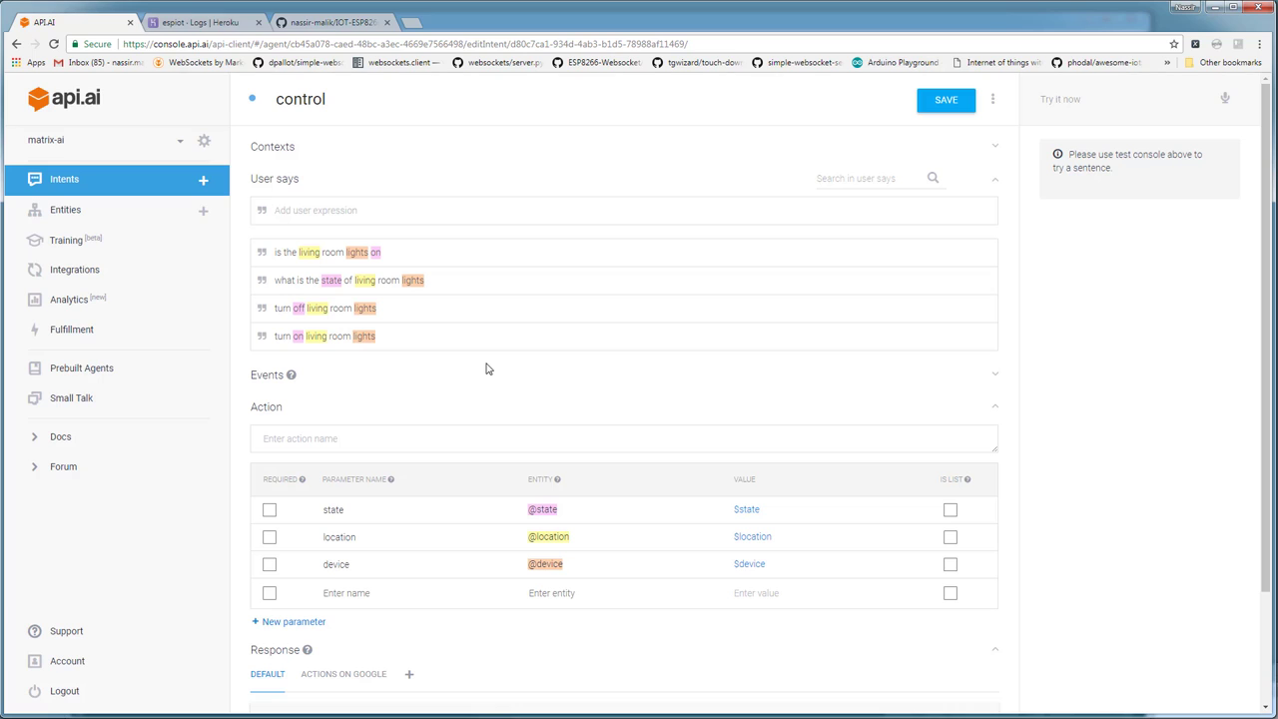
# Delete the 'is the living room lights on' example and try switching an example to template mode
pyautogui.click(417, 206)
pyautogui.click(986, 254)
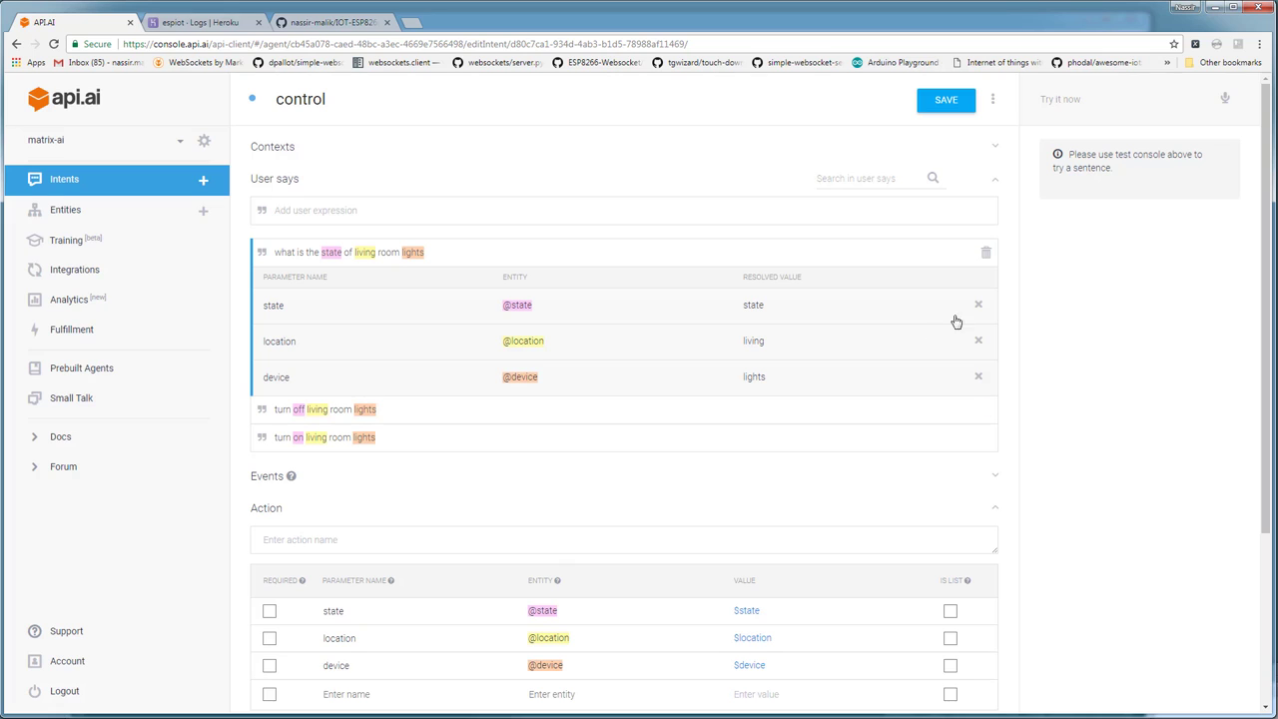
pyautogui.click(261, 252)
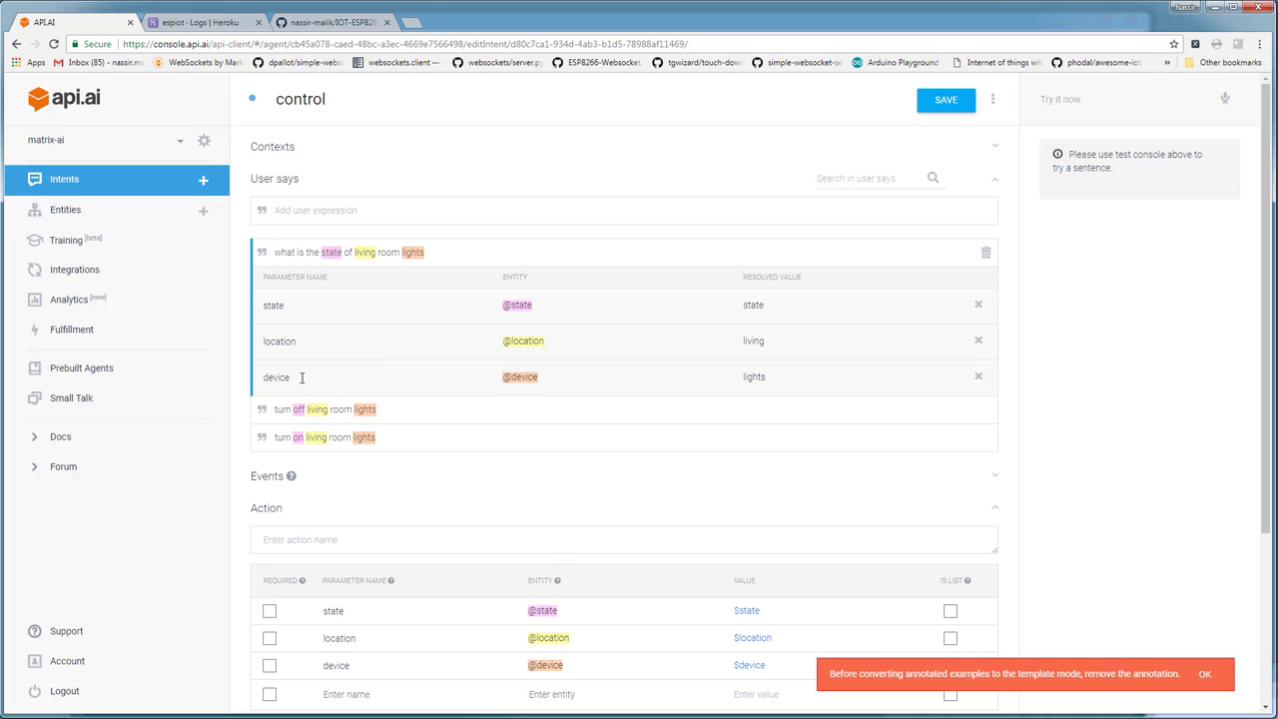
# Inspect the annotated words living, lights and state in the remaining examples
pyautogui.doubleClick(315, 438)
pyautogui.doubleClick(365, 411)
pyautogui.click(382, 410)
pyautogui.doubleClick(329, 253)
pyautogui.scroll(-2, 370, 269)
pyautogui.scroll(1, 382, 280)
pyautogui.scroll(1, 383, 281)
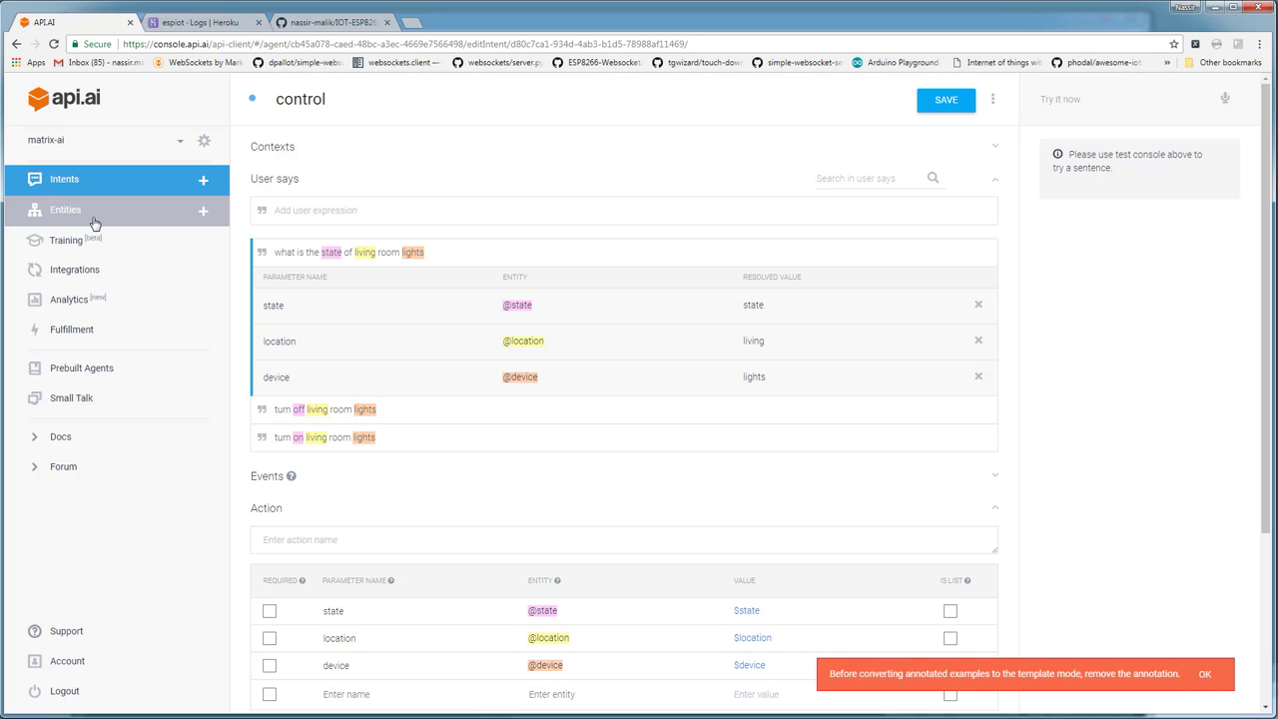
# Leave the control intent unsaved and review the device entity's values
pyautogui.click(94, 224)
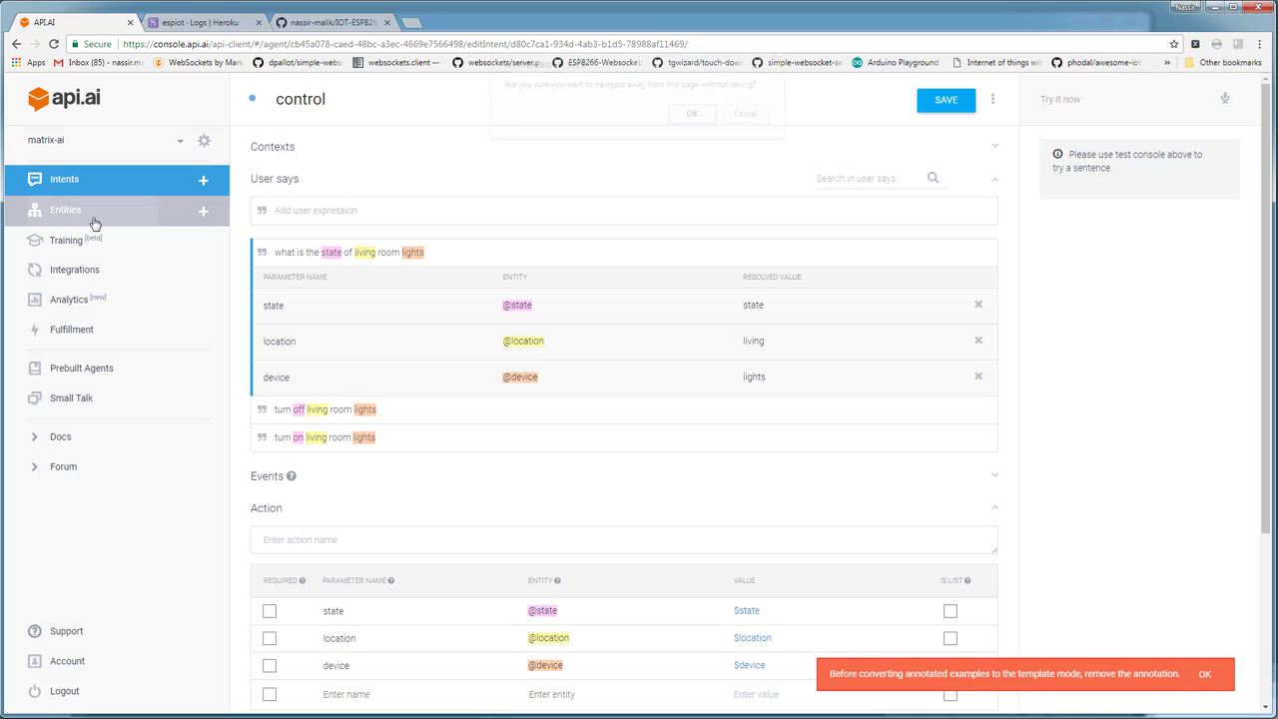
pyautogui.click(691, 119)
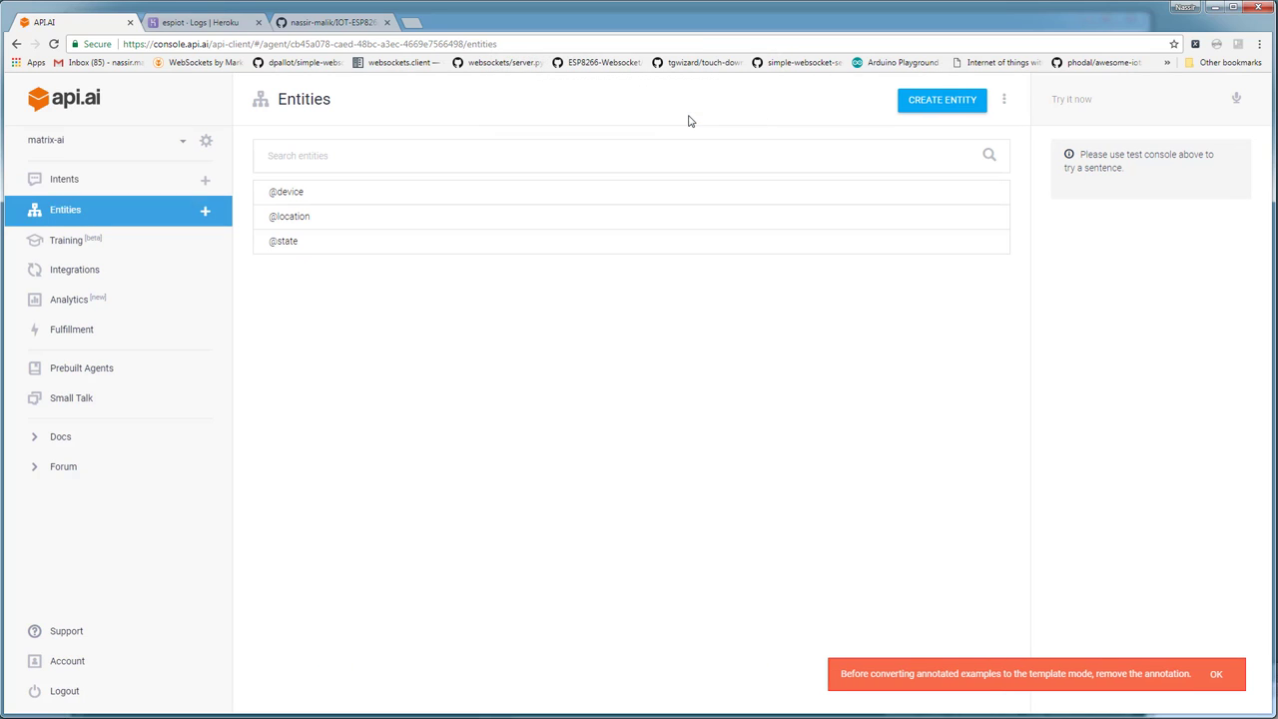
pyautogui.click(302, 194)
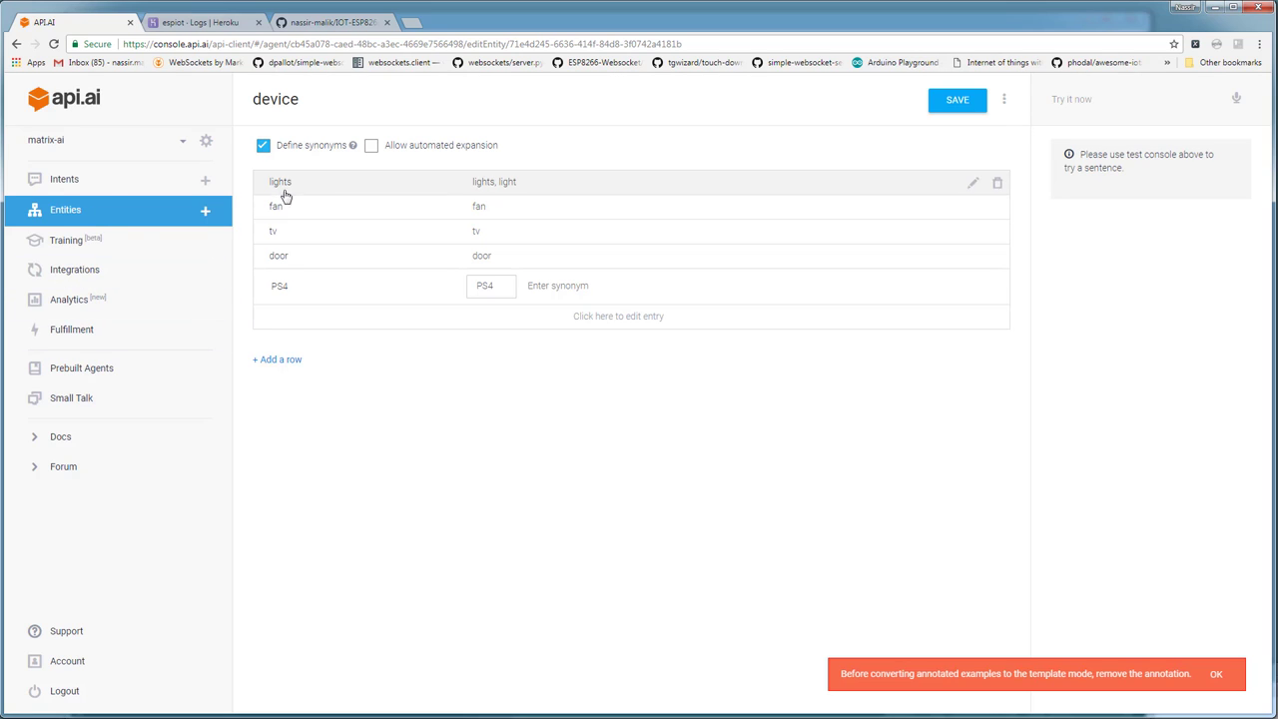
pyautogui.click(59, 217)
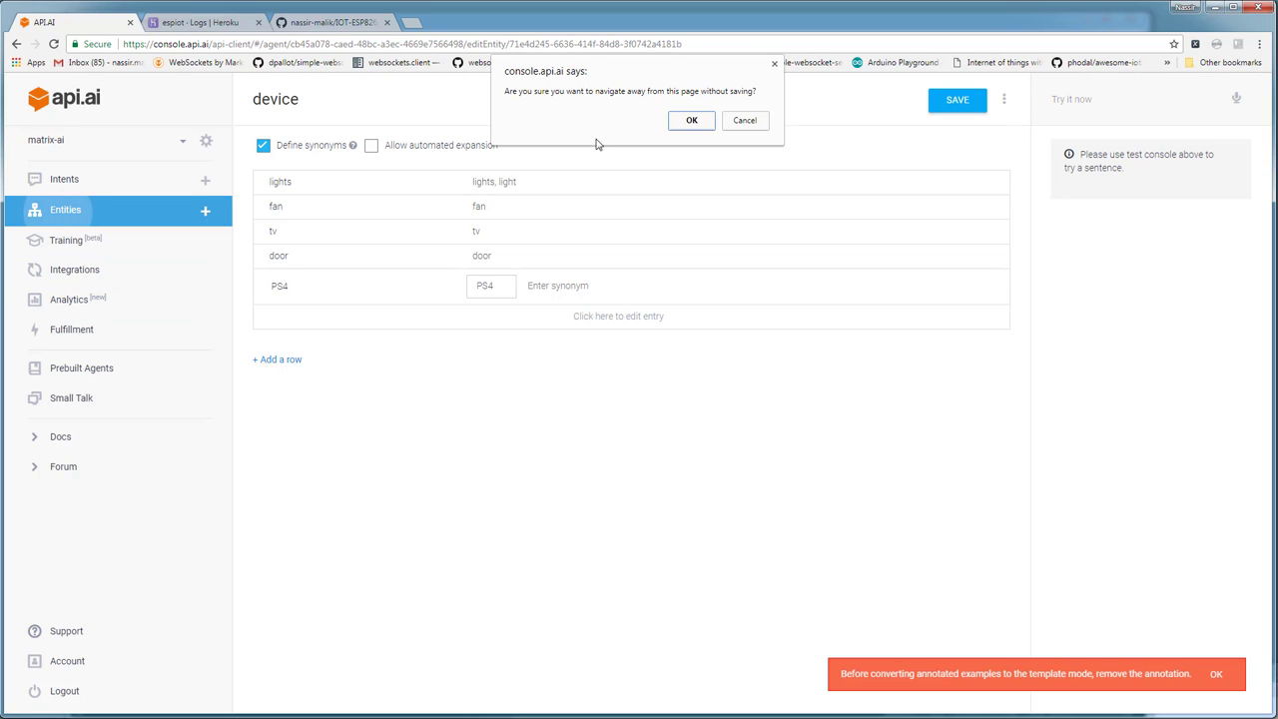
pyautogui.click(691, 121)
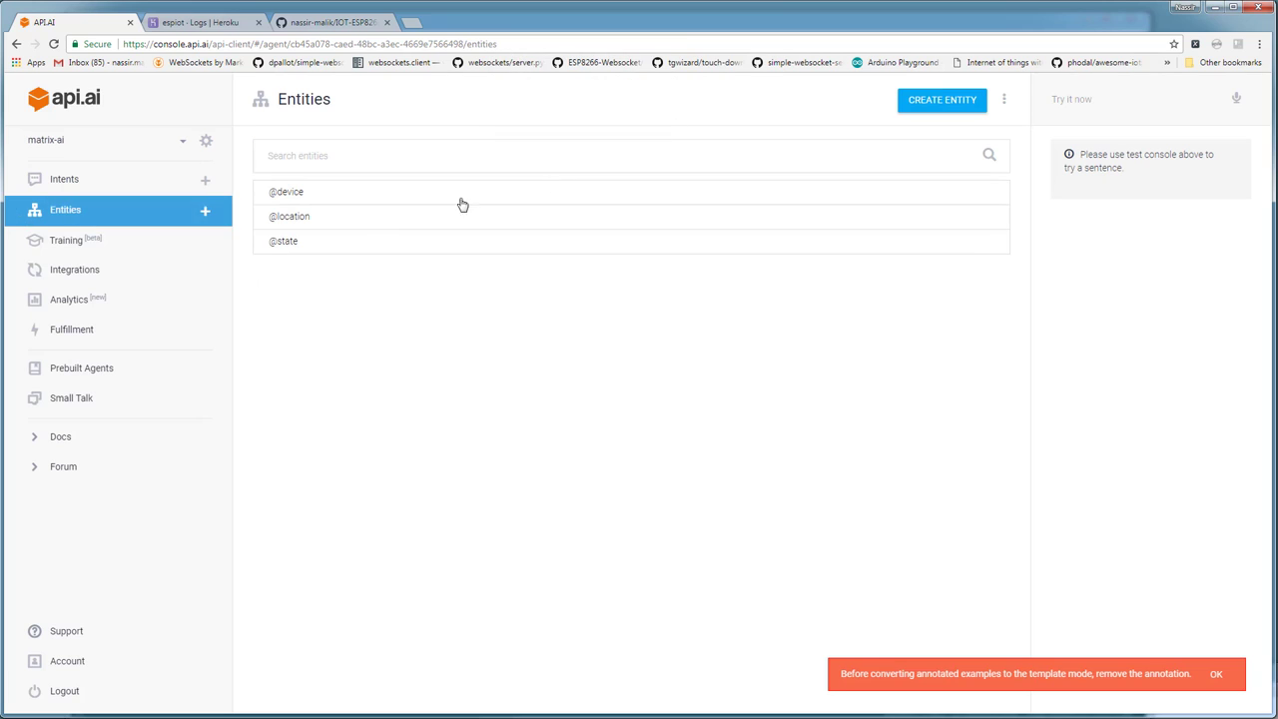
# Review the location and state entities, then return to the Intents list
pyautogui.click(295, 217)
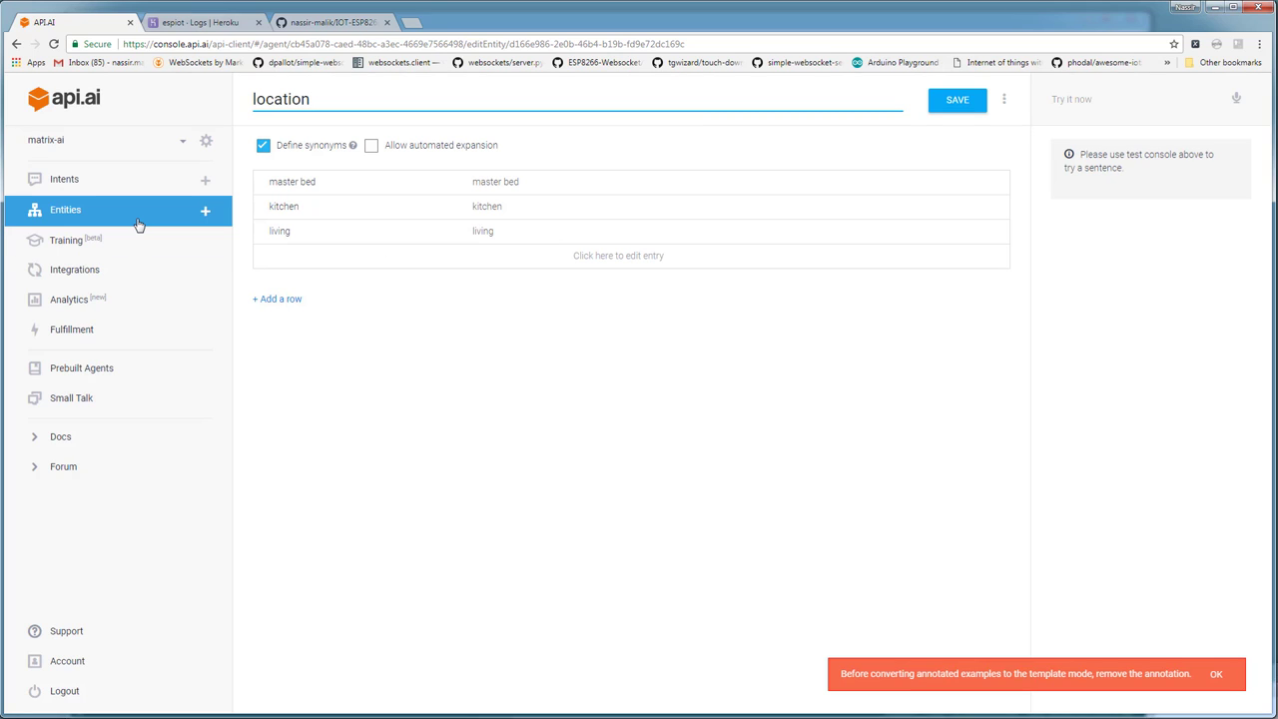
pyautogui.click(100, 210)
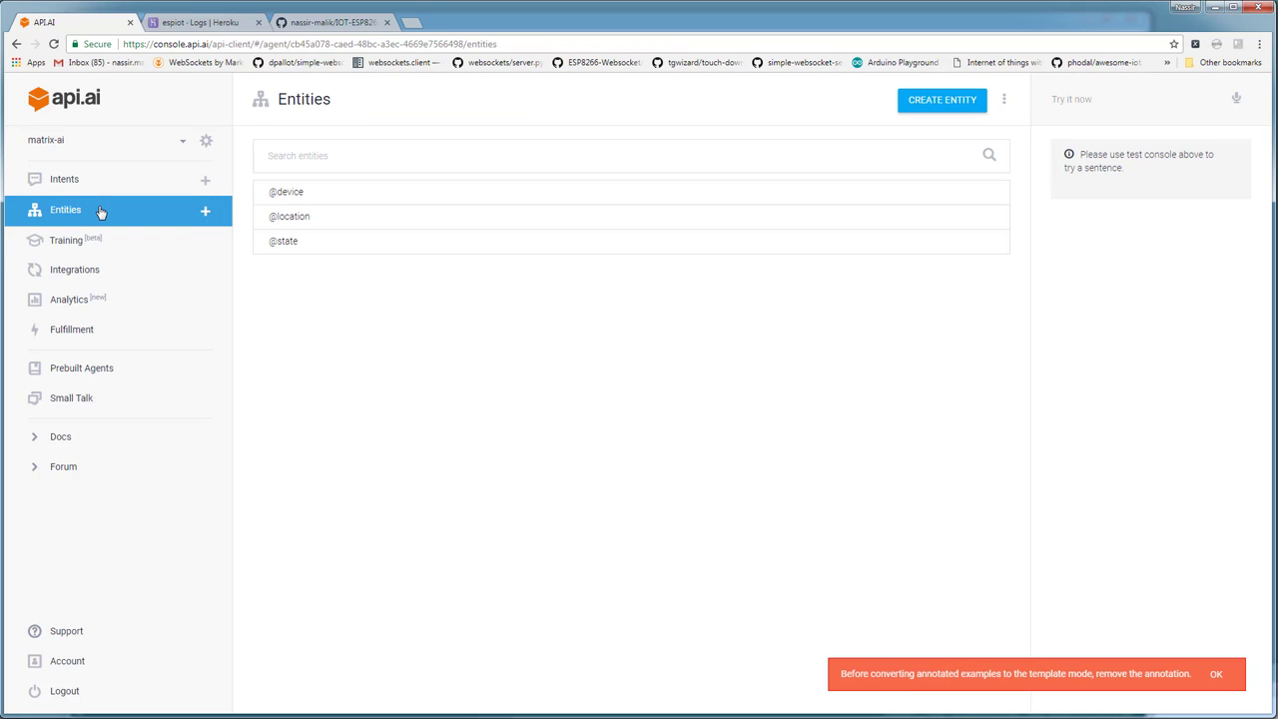
pyautogui.click(288, 243)
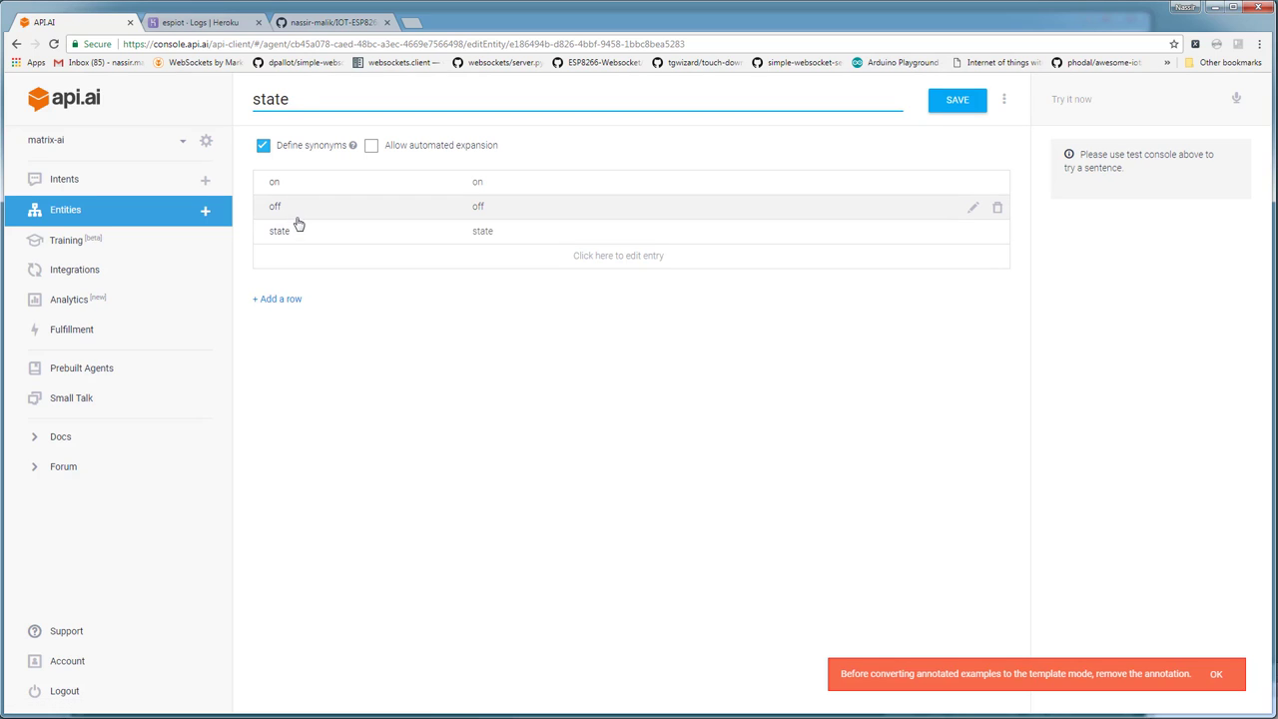
pyautogui.click(25, 182)
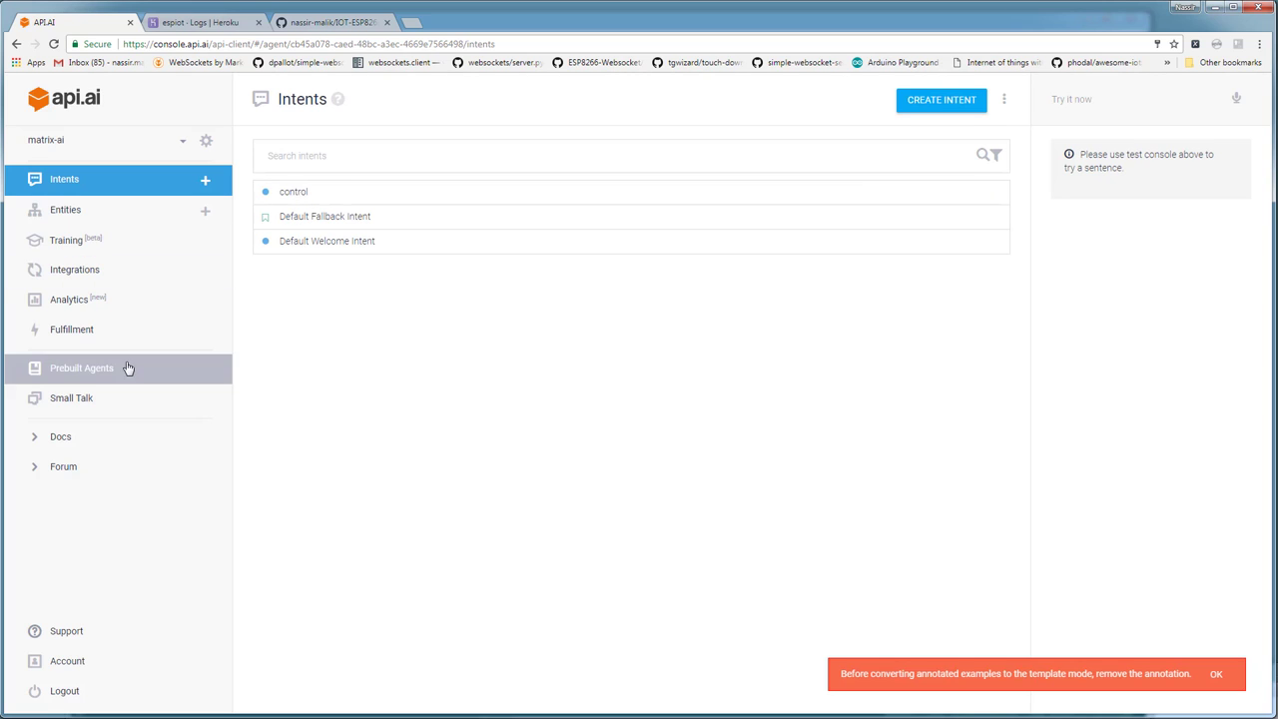
# Enable webhook fulfillment for matrix-ai and bring up the Heroku espiot logs
pyautogui.click(76, 333)
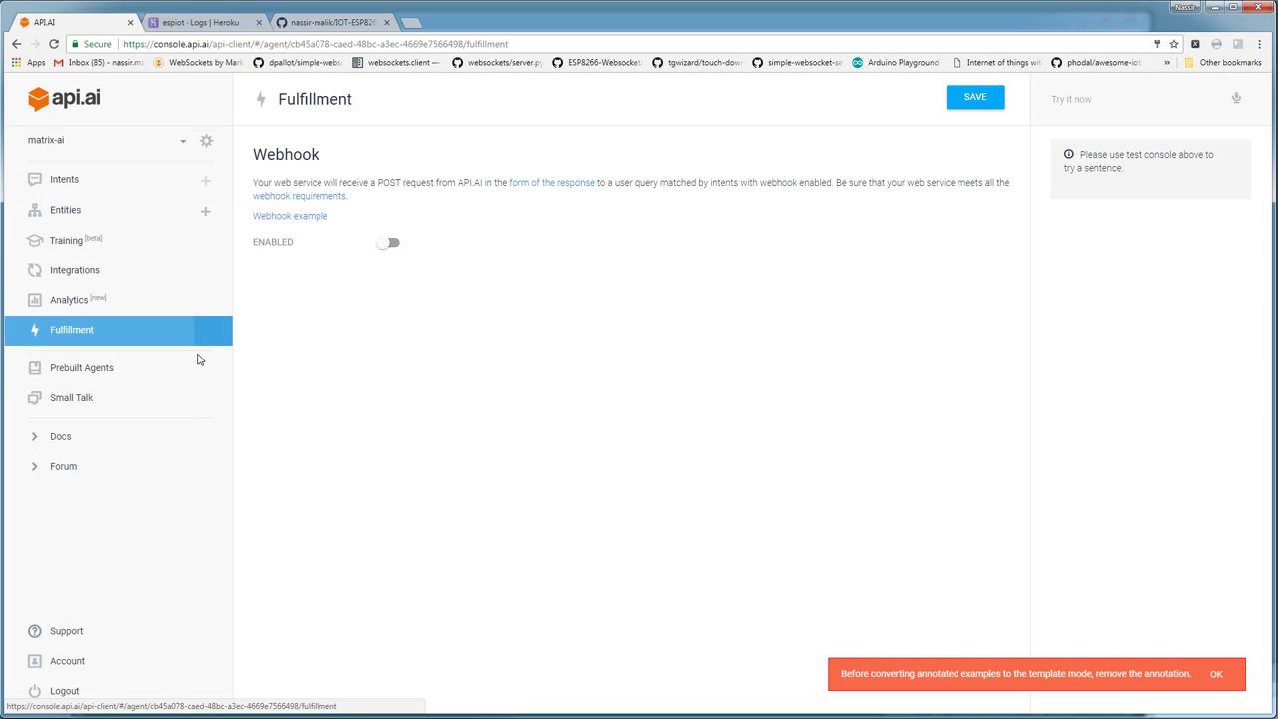
pyautogui.click(393, 243)
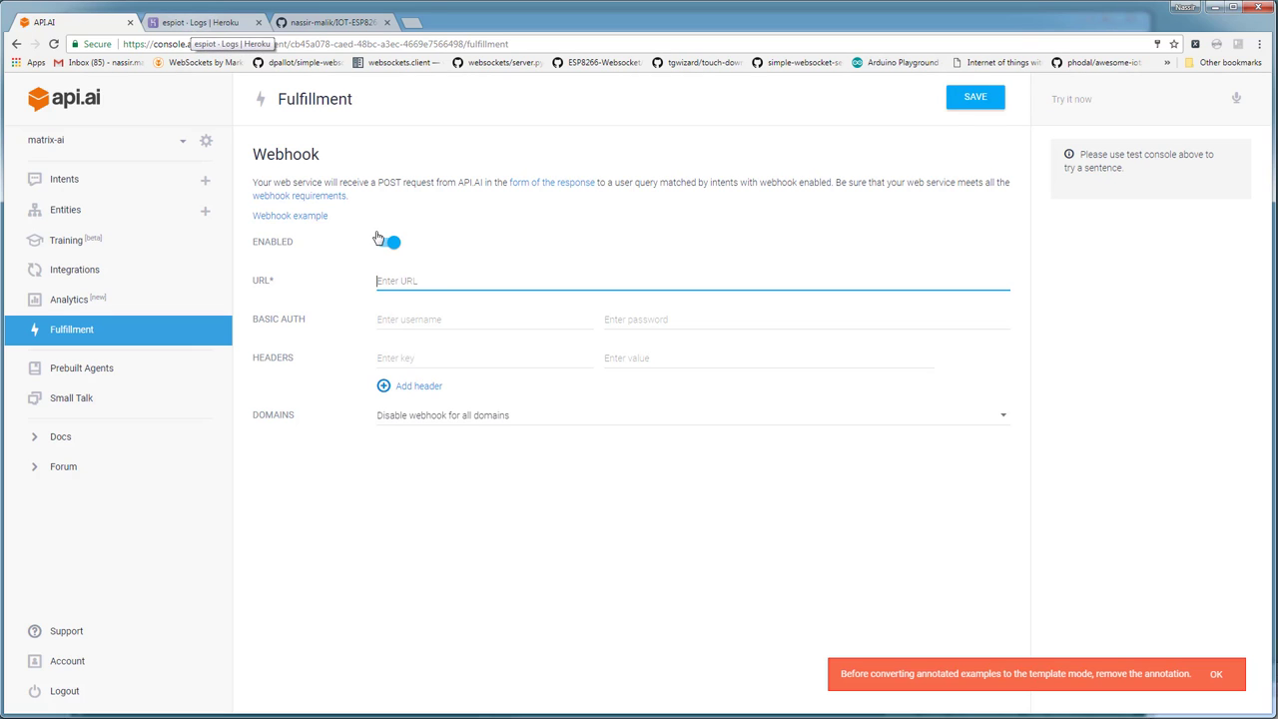
pyautogui.click(222, 24)
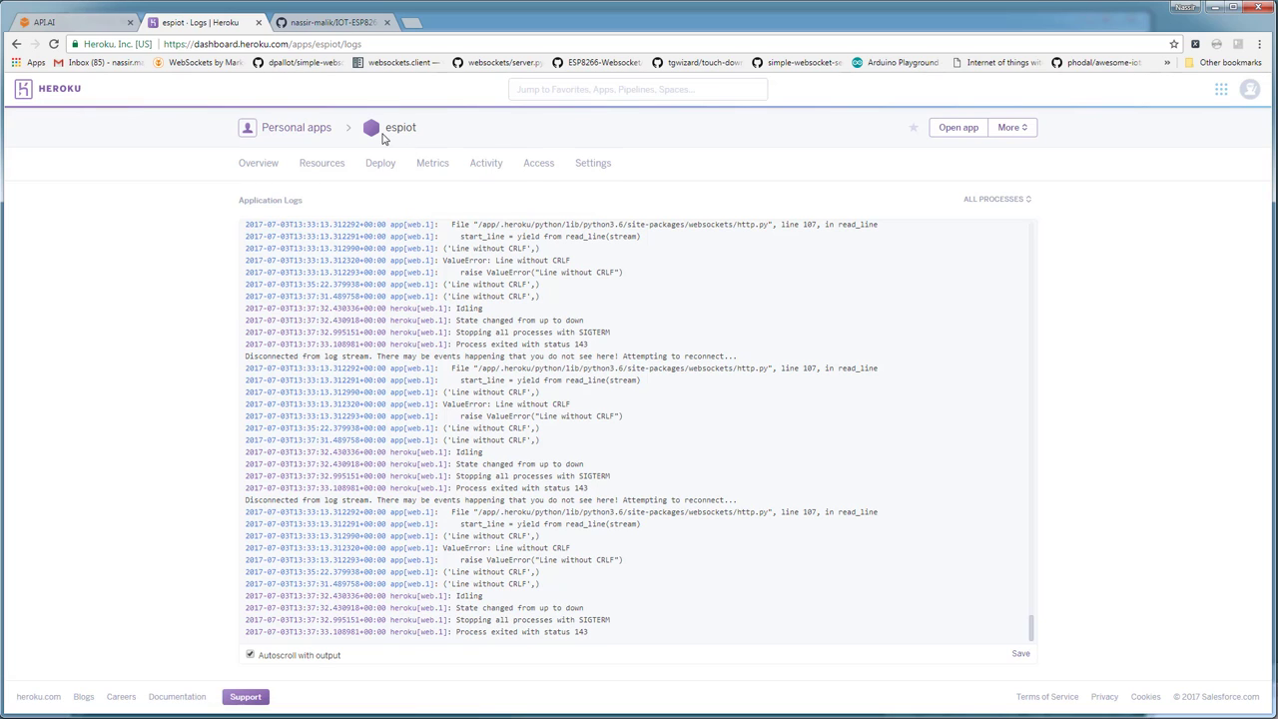
pyautogui.click(593, 166)
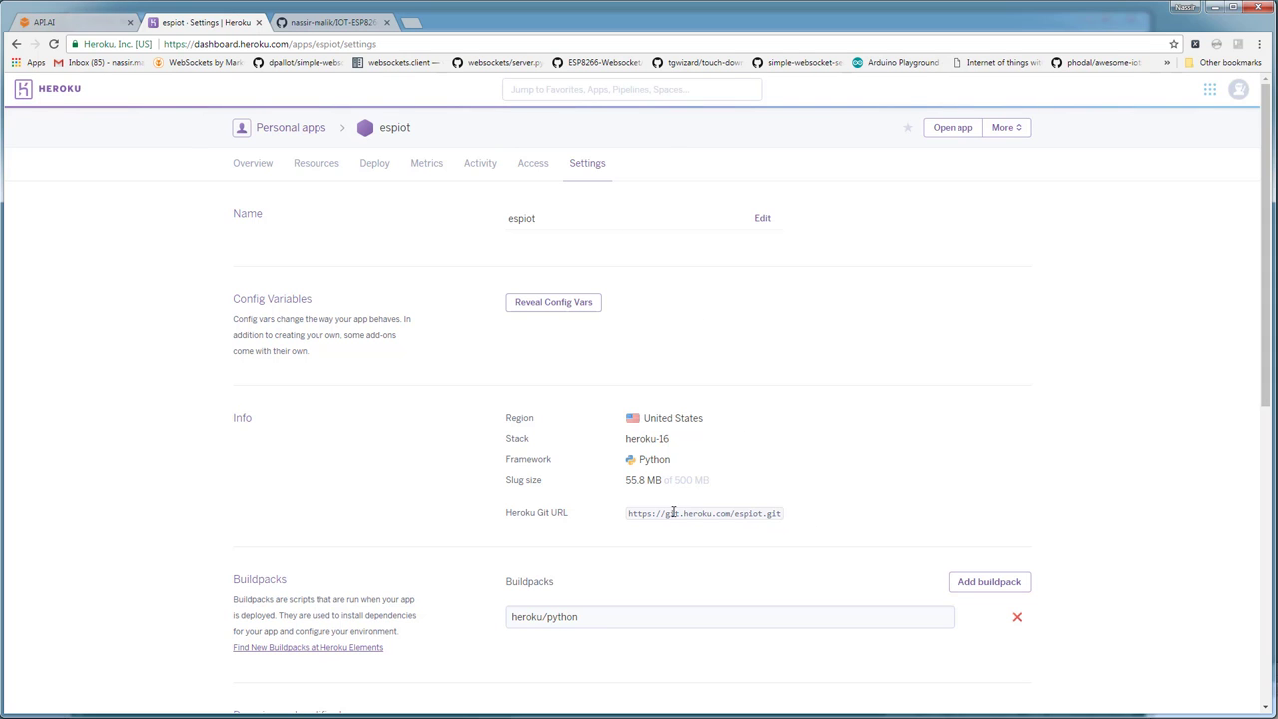
pyautogui.scroll(-3, 639, 539)
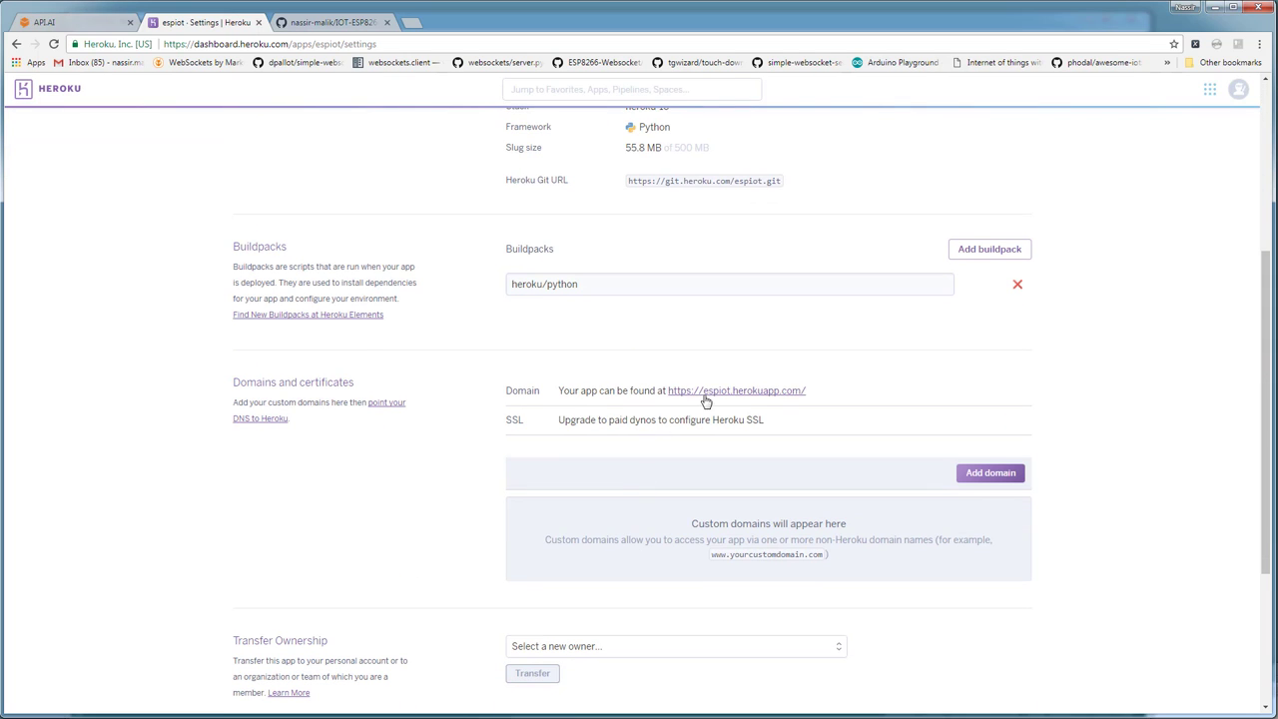
pyautogui.moveTo(824, 398); pyautogui.dragTo(670, 394)
pyautogui.hotkey('ctrl', 'c')
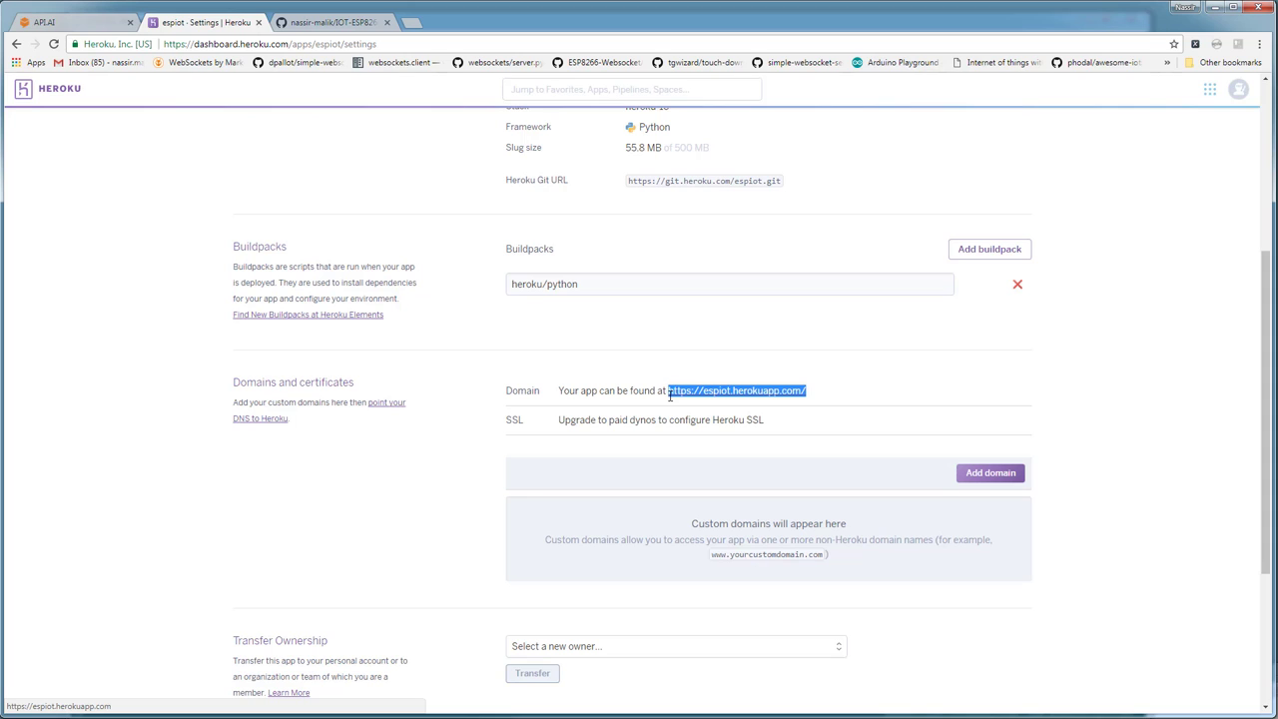
pyautogui.click(88, 22)
pyautogui.click(485, 289)
pyautogui.hotkey('ctrl', 'v')
# Save the webhook settings with the espiot URL, leaving domain options unchanged
pyautogui.click(540, 416)
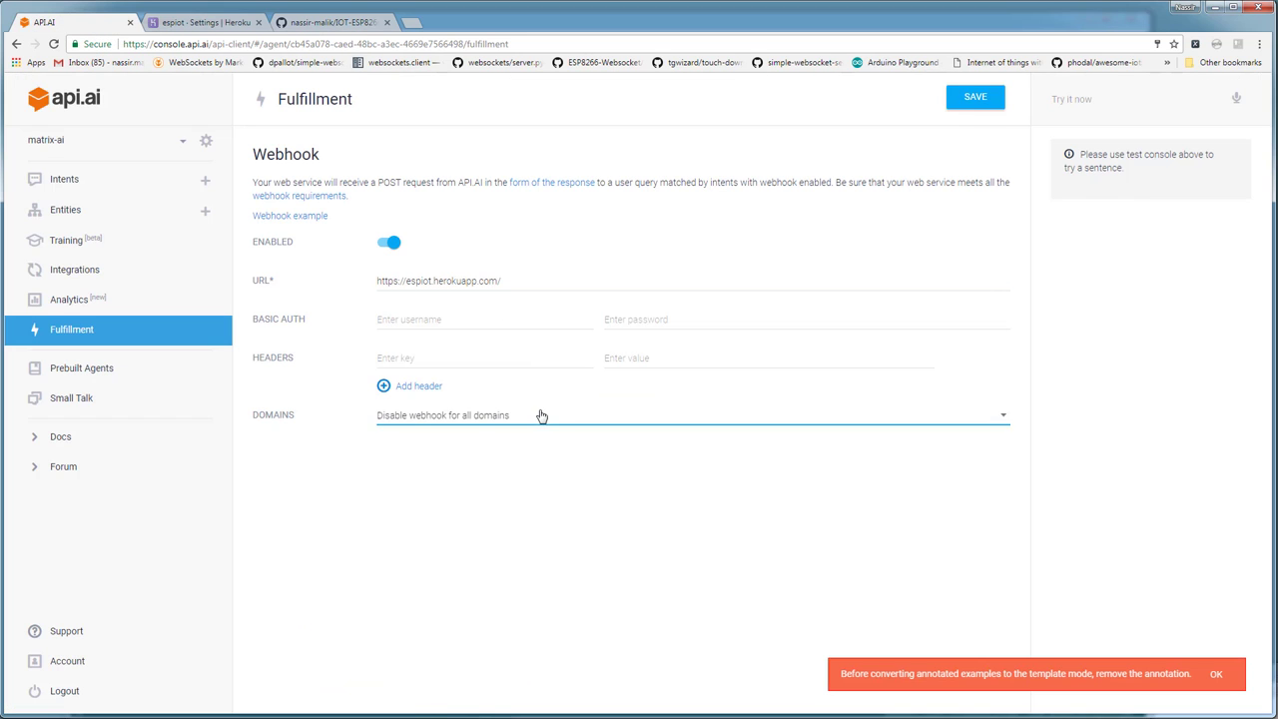
pyautogui.click(539, 502)
pyautogui.click(529, 283)
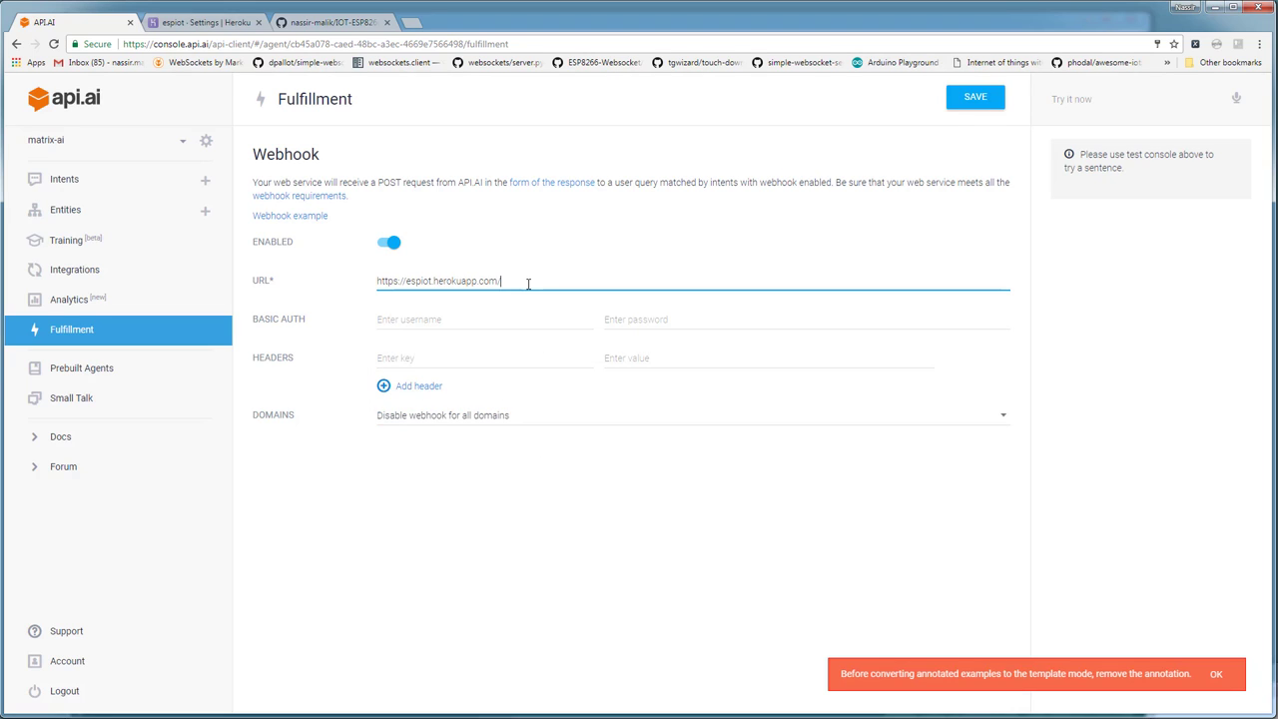
pyautogui.click(967, 99)
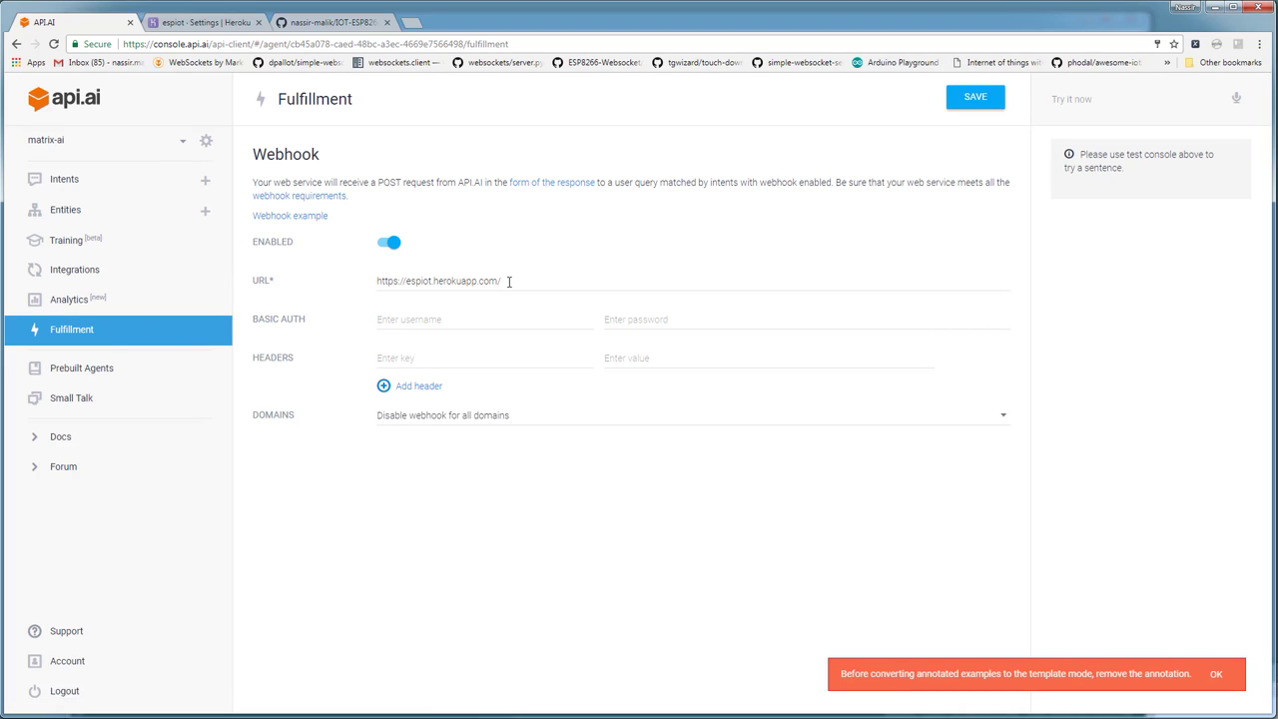
# Check the saved webhook URL is complete, then return to the agent's Intents list
pyautogui.moveTo(507, 281); pyautogui.dragTo(366, 282)
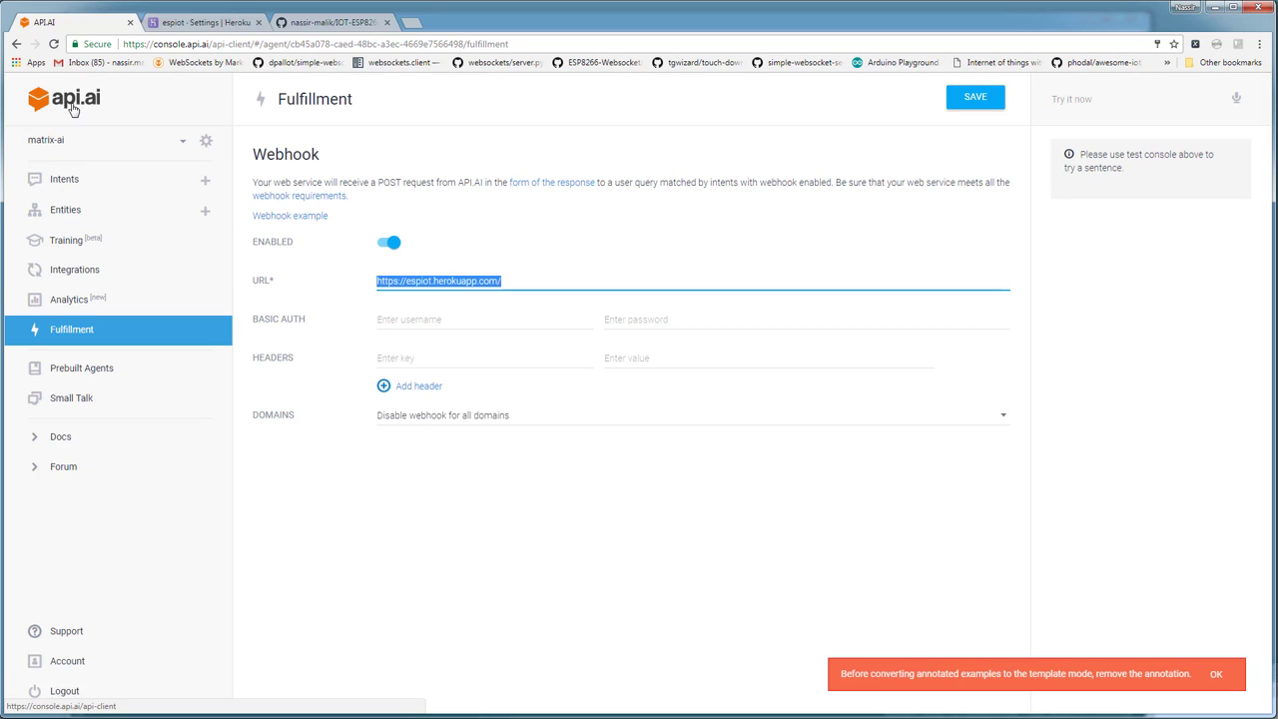
pyautogui.click(403, 282)
pyautogui.click(539, 283)
pyautogui.hotkey('ctrl', 'a')
pyautogui.click(526, 284)
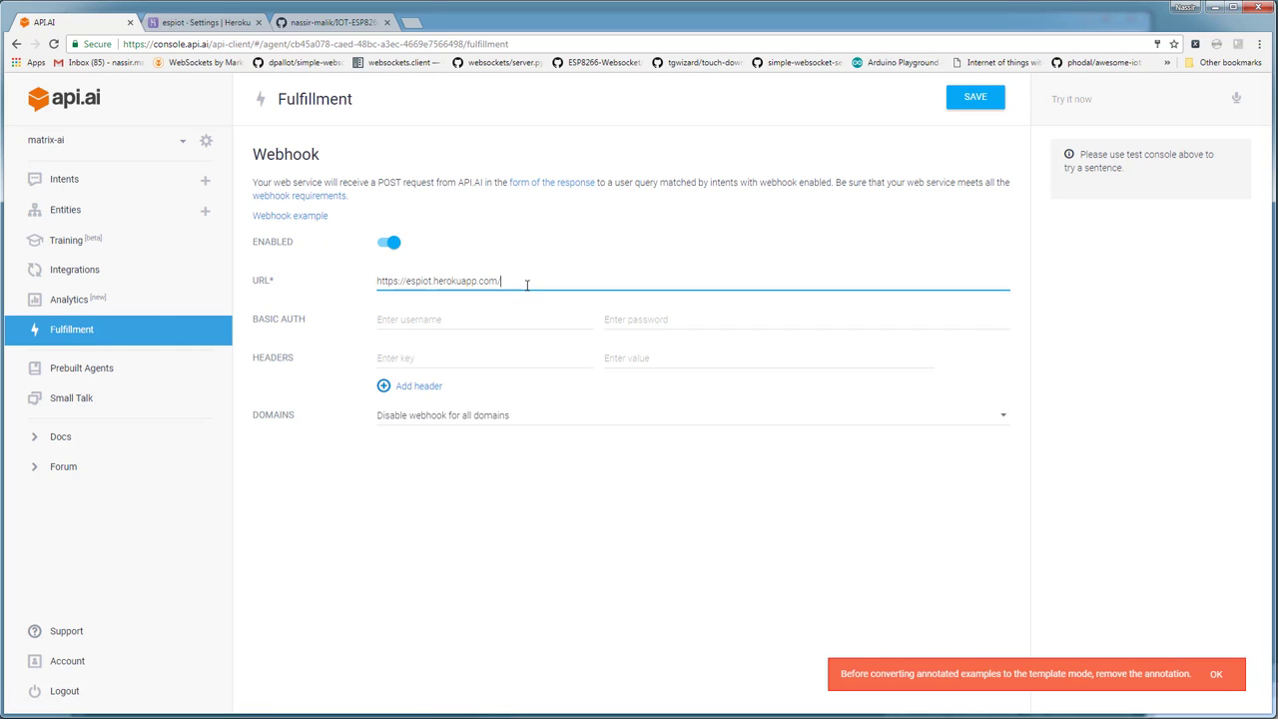
pyautogui.tripleClick(437, 285)
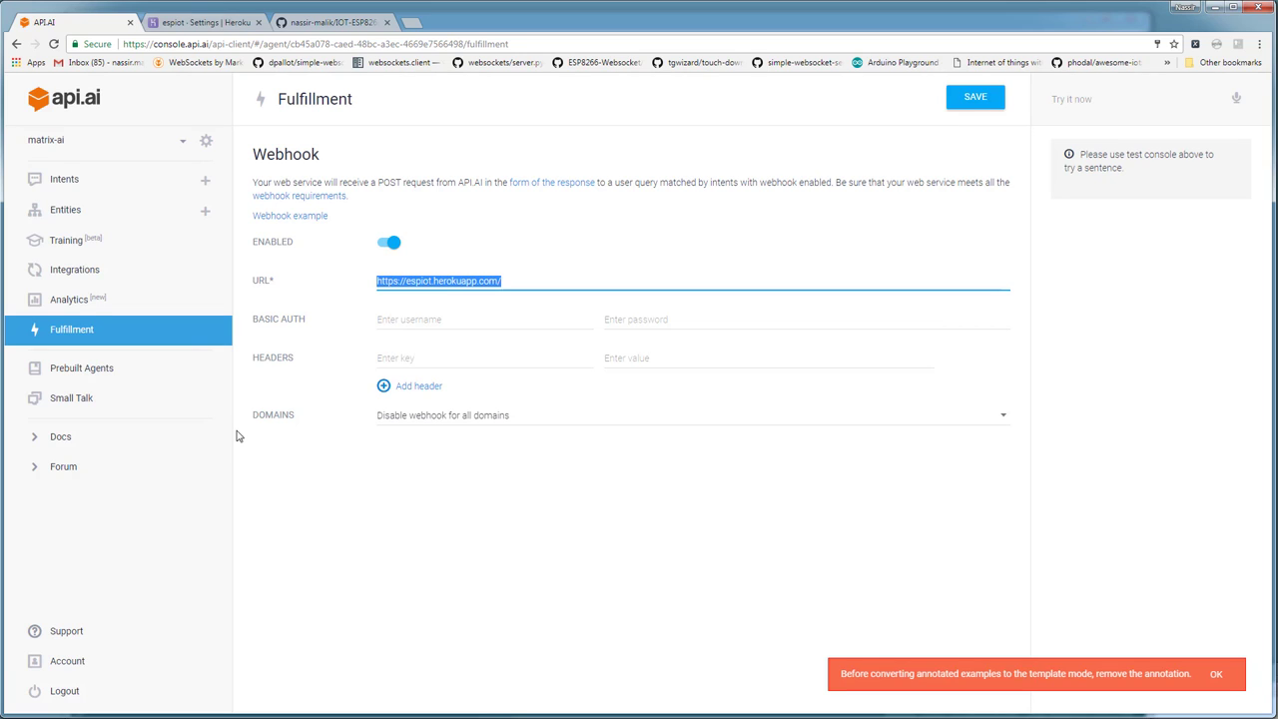
pyautogui.click(80, 182)
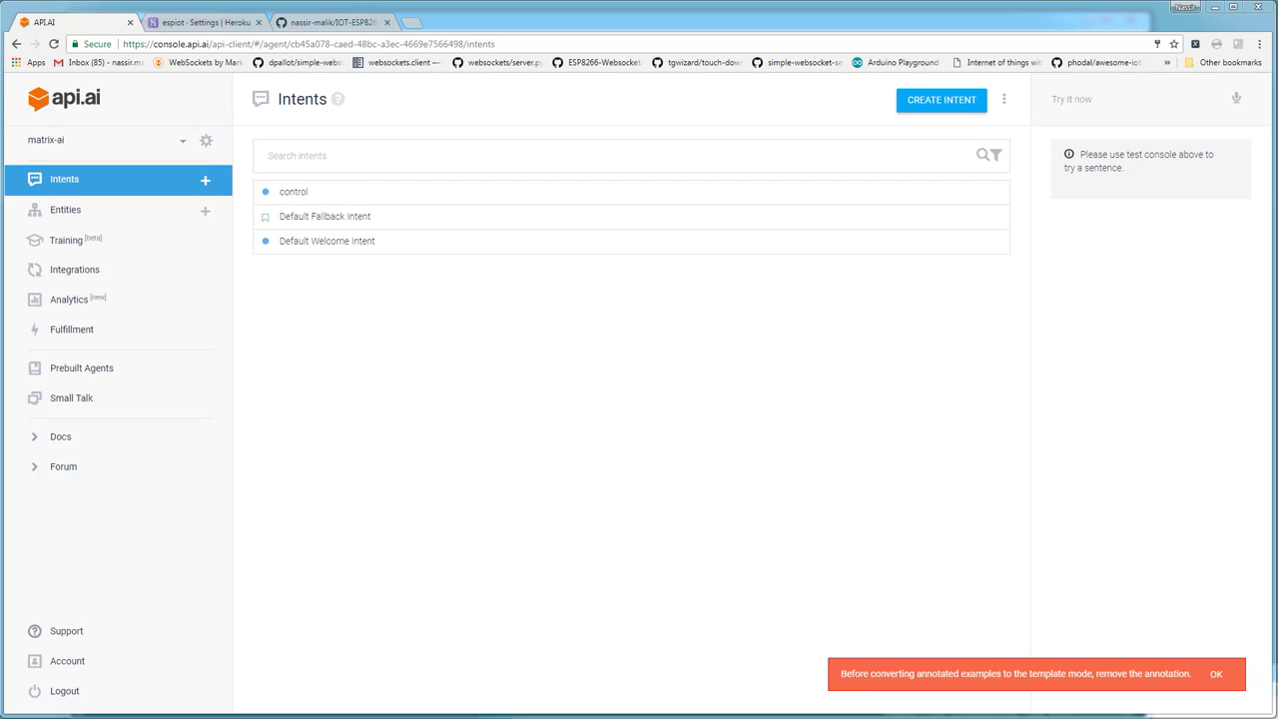
# Delete the example phrase from the control intent, save it, and dismiss the training-completed notice
pyautogui.click(294, 193)
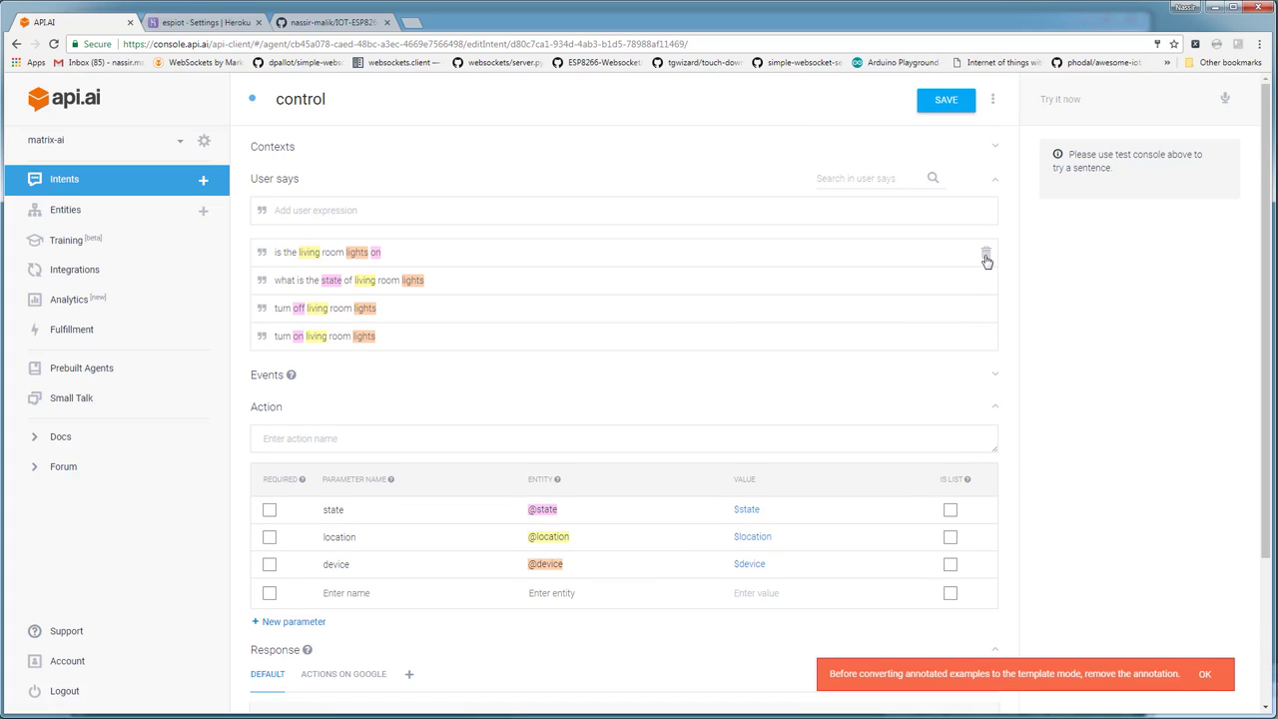
pyautogui.click(985, 255)
pyautogui.click(949, 104)
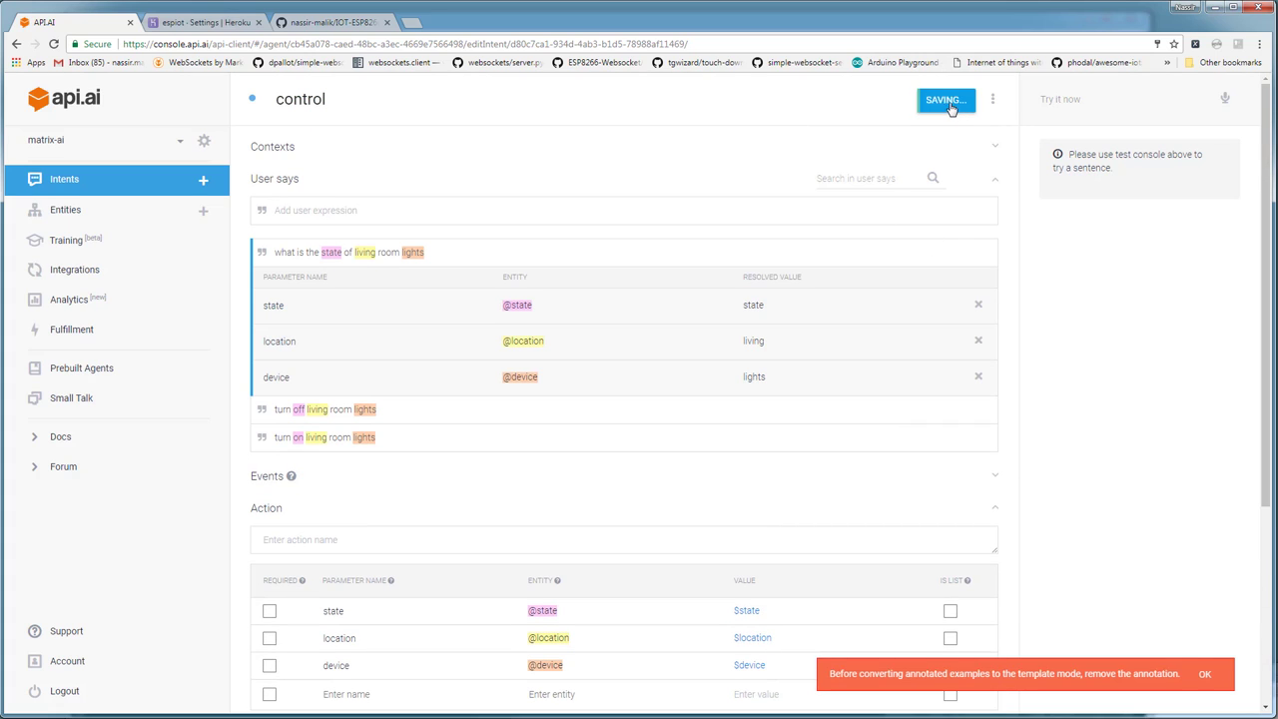
pyautogui.scroll(-3, 636, 420)
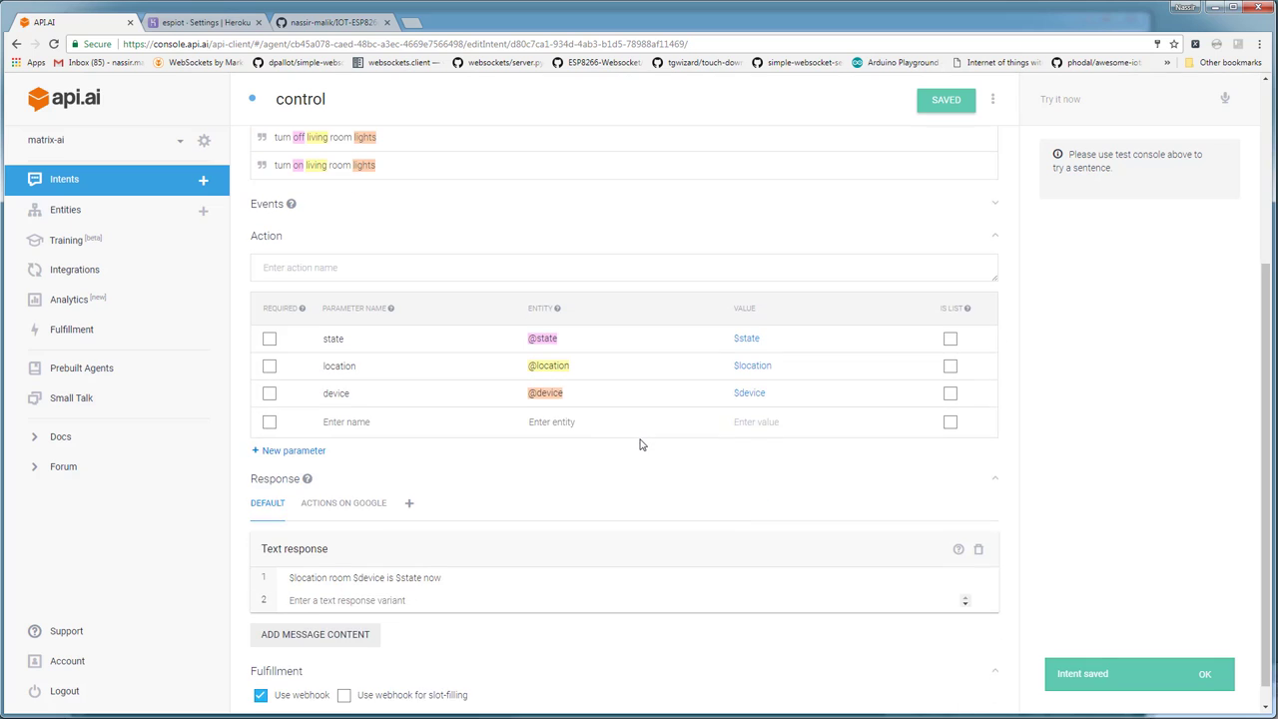
pyautogui.scroll(-1, 642, 445)
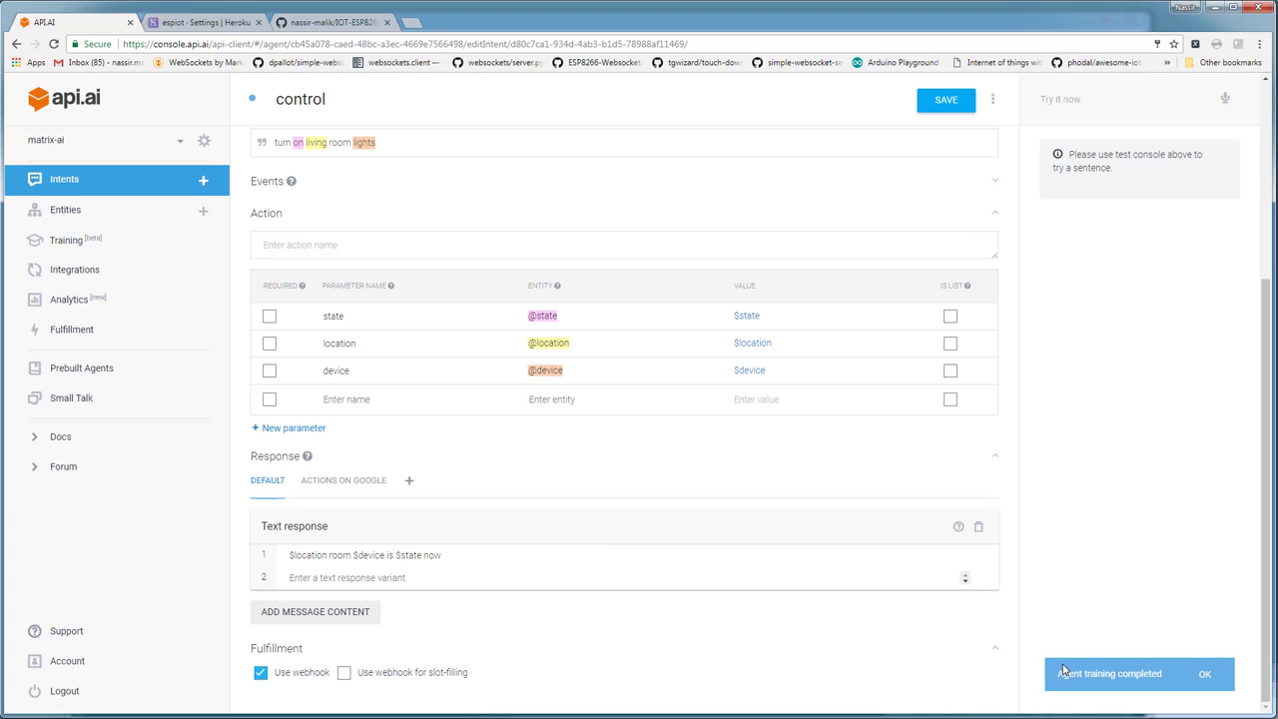
pyautogui.click(1201, 671)
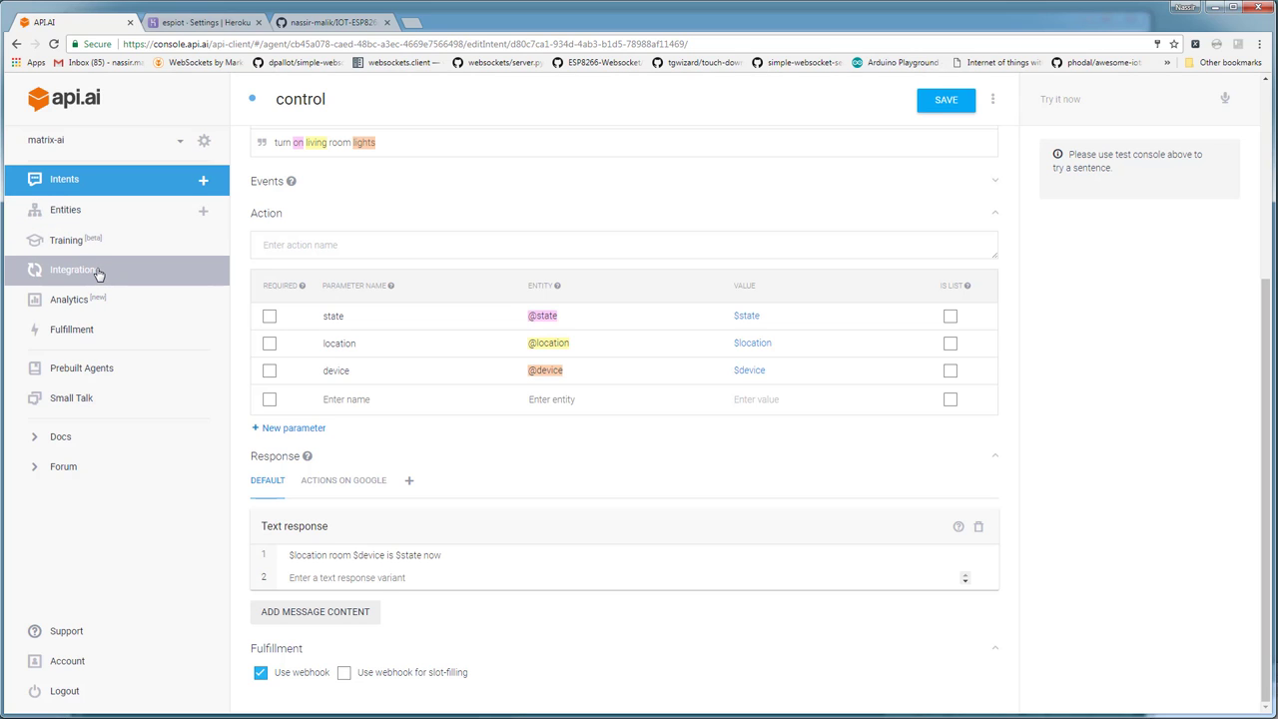
# Copy the Google project id from the Actions on Google integration and create the project
pyautogui.click(98, 274)
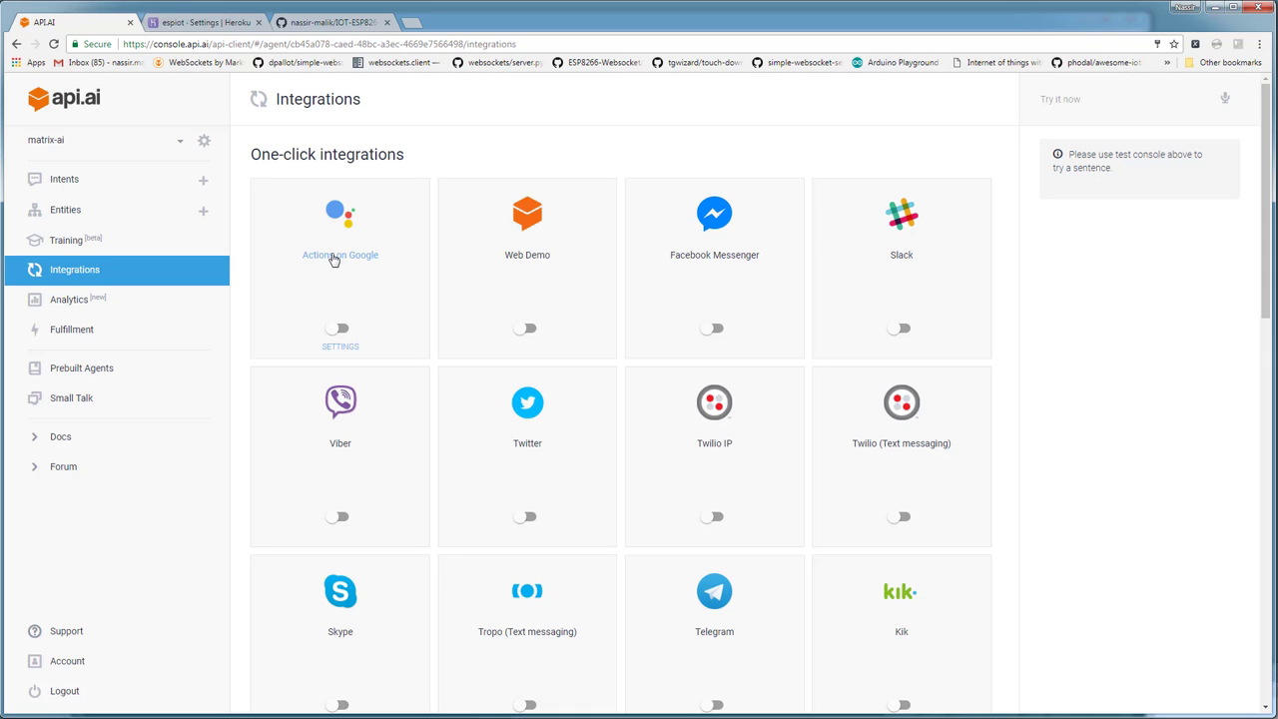
pyautogui.click(337, 258)
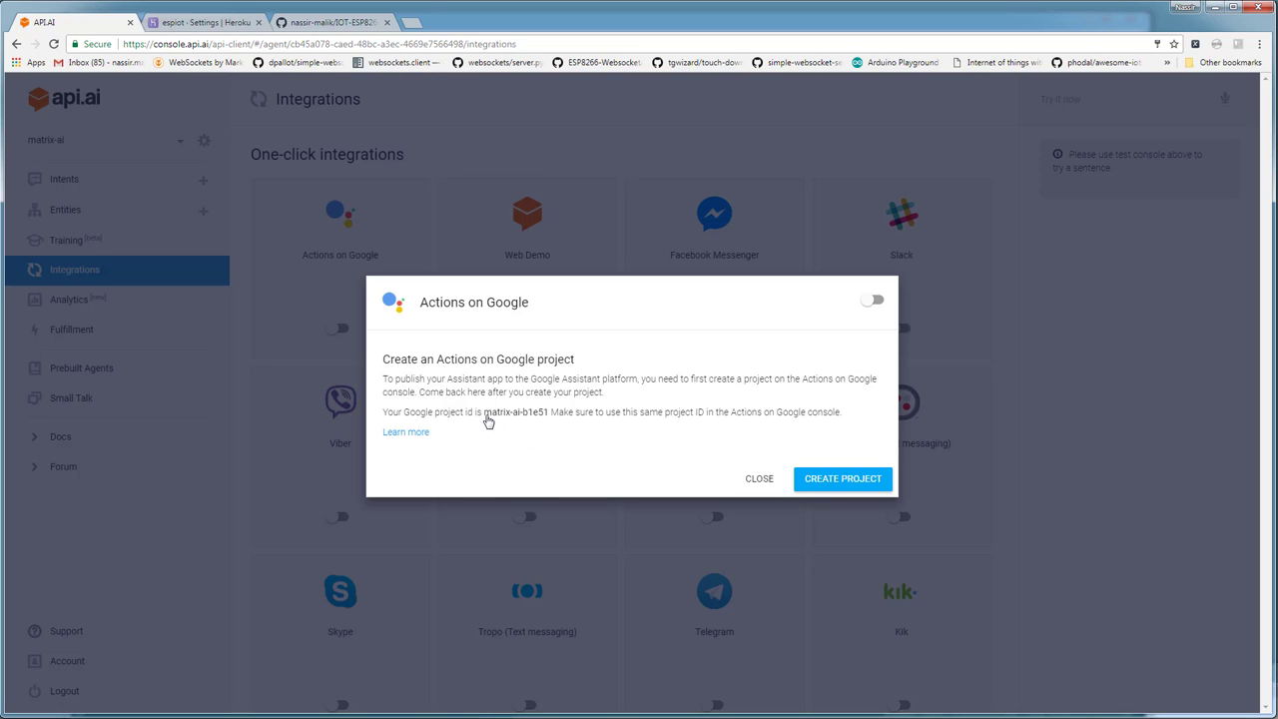
pyautogui.moveTo(485, 417); pyautogui.dragTo(547, 419)
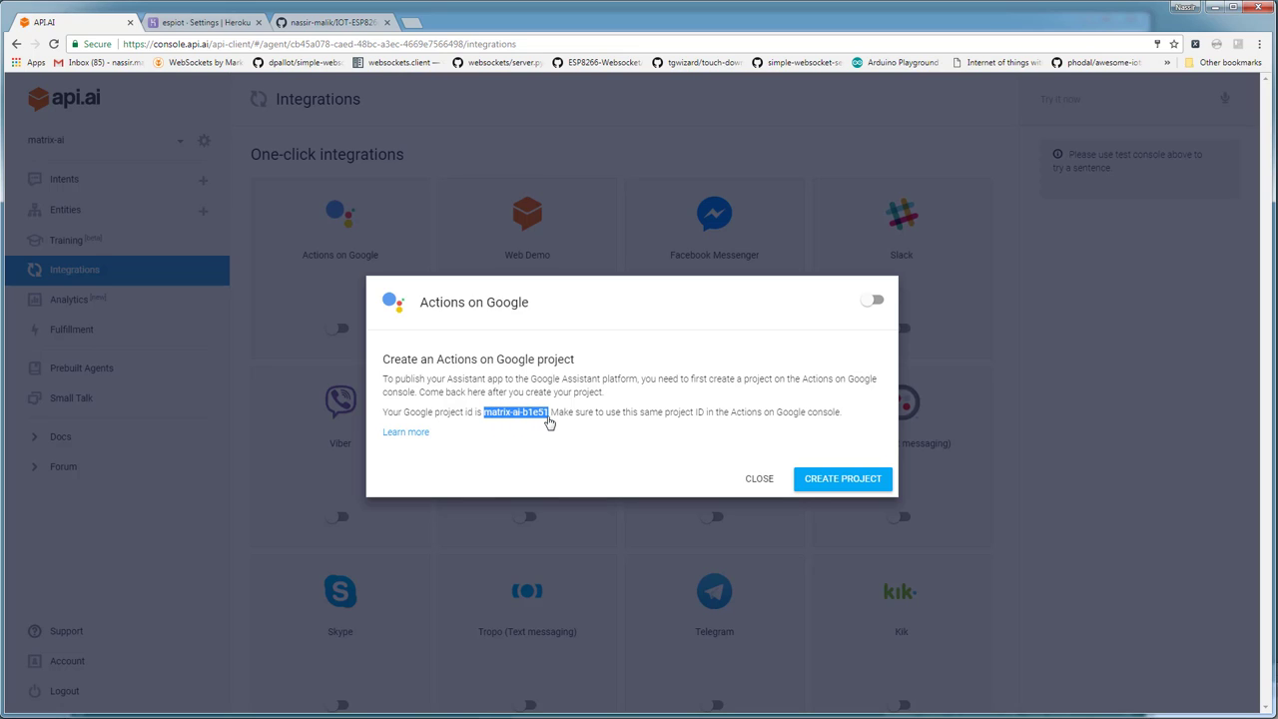
pyautogui.rightClick(530, 421)
pyautogui.click(556, 427)
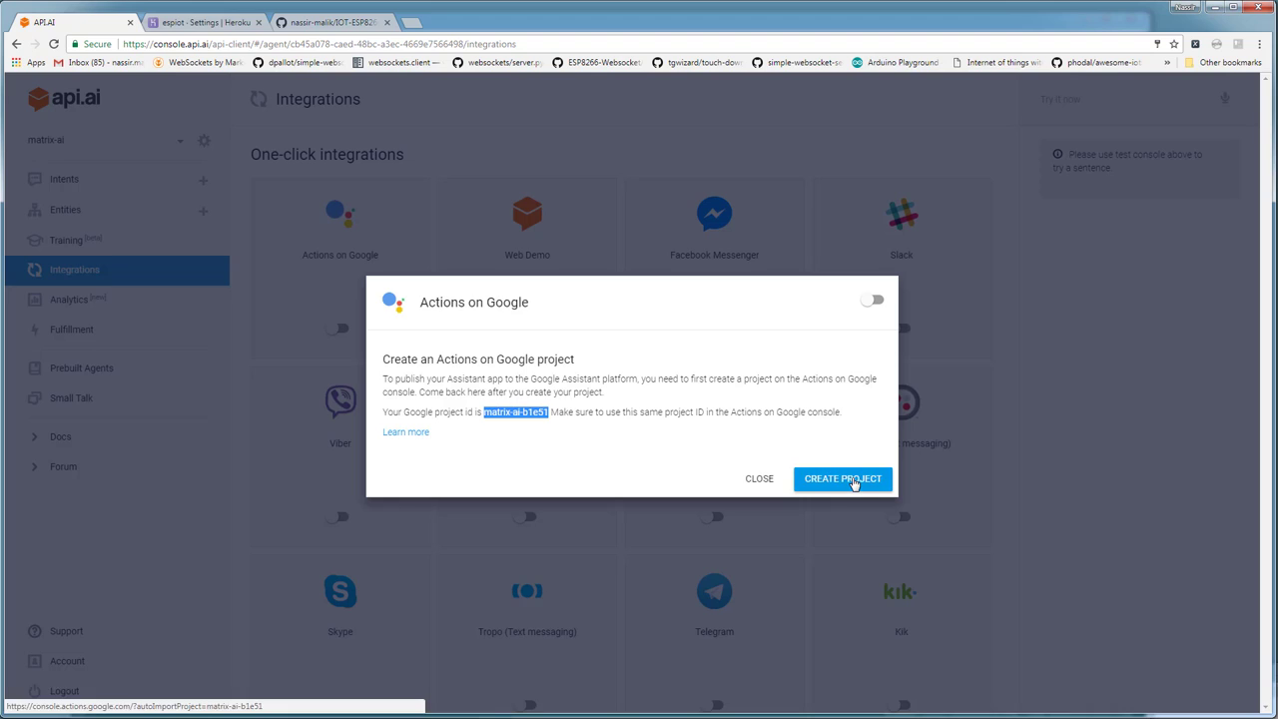
pyautogui.click(854, 482)
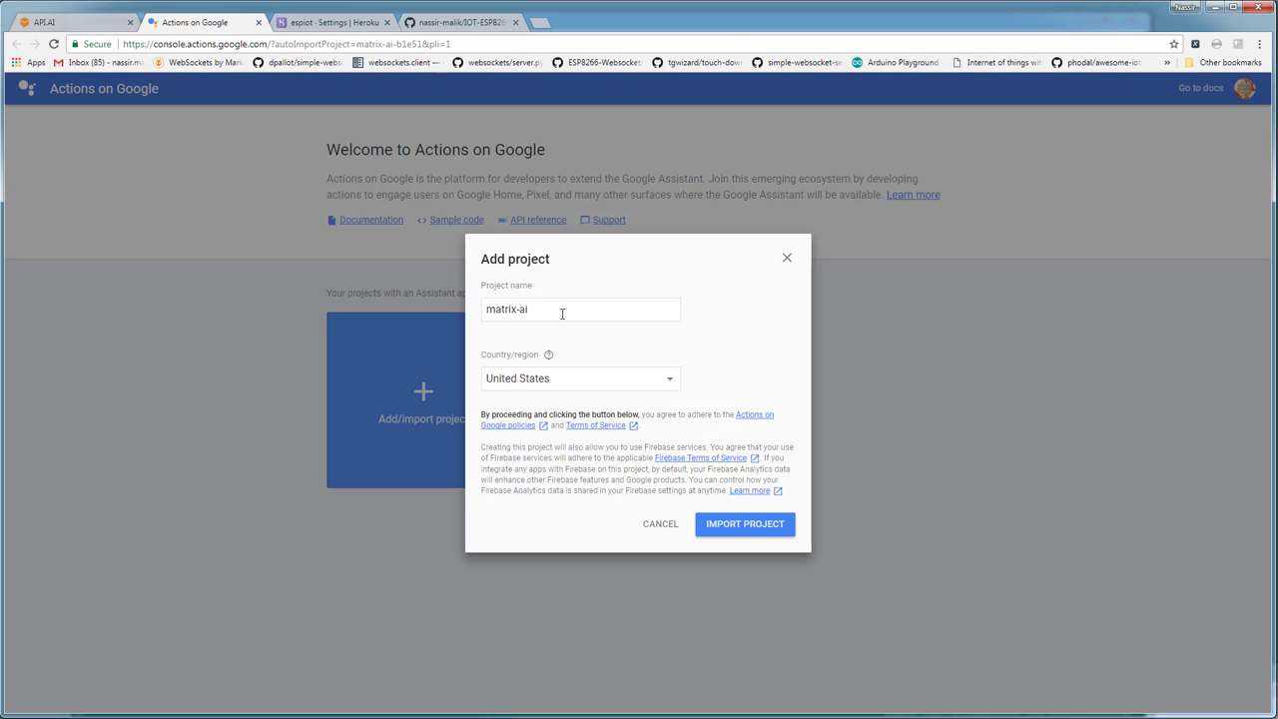
# Import the matrix-ai project into Actions on Google
pyautogui.click(564, 311)
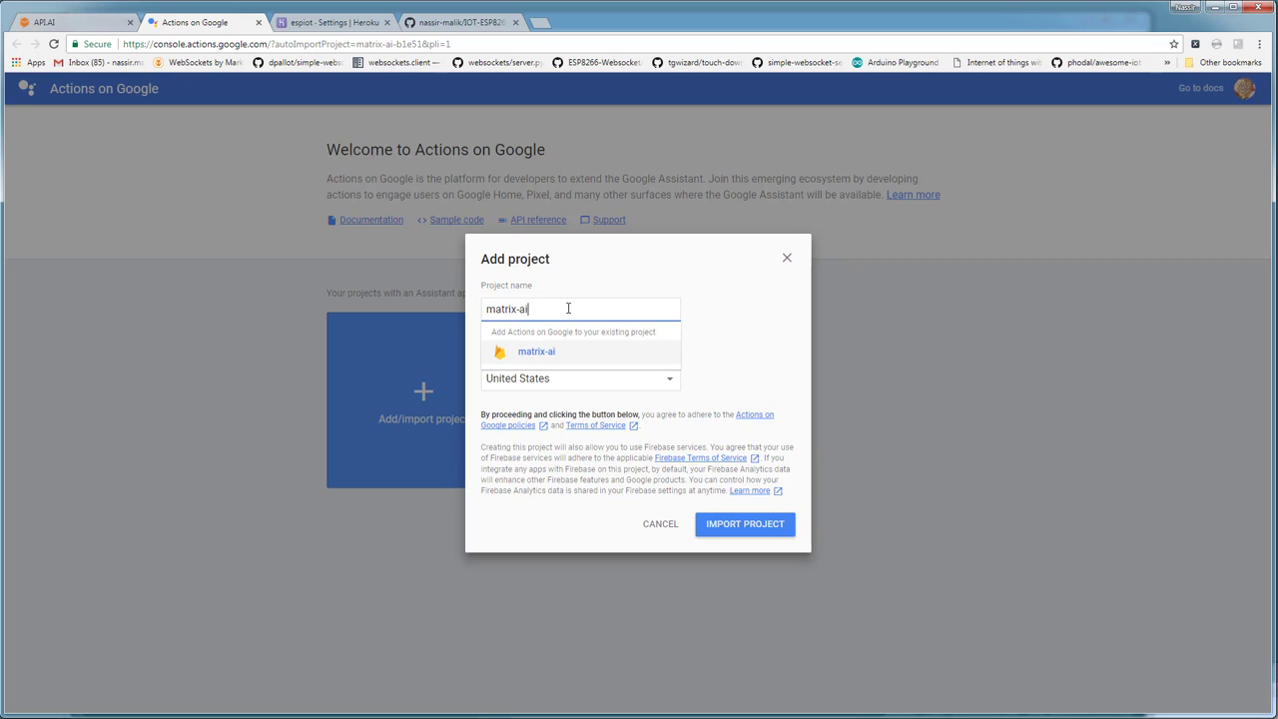
pyautogui.click(736, 315)
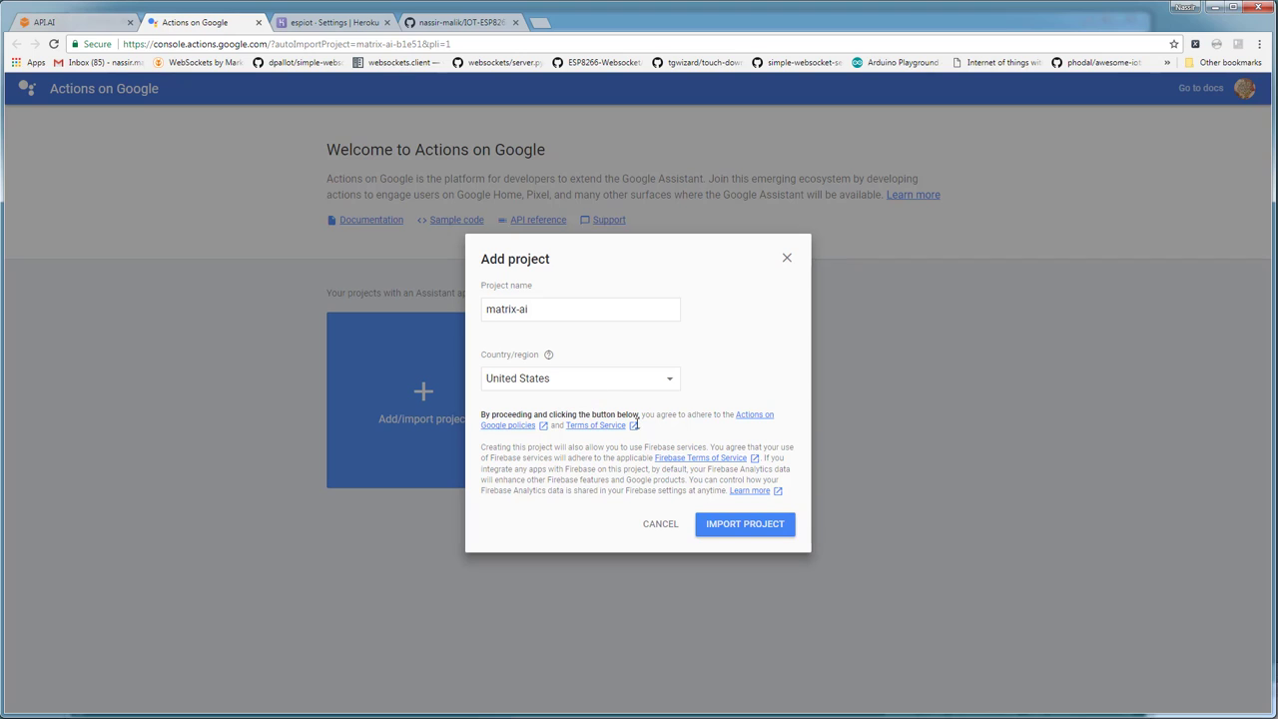
pyautogui.click(746, 526)
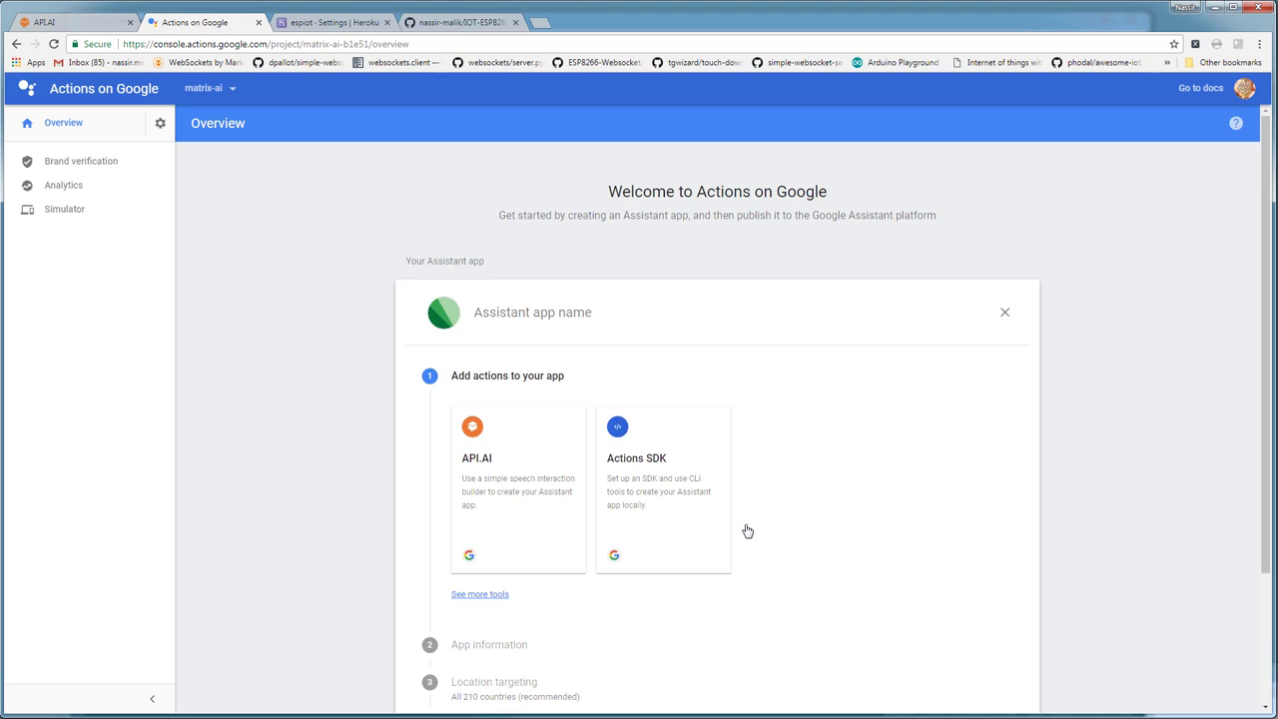
# Add app information with the app name 'matrix ai'
pyautogui.scroll(-2, 849, 457)
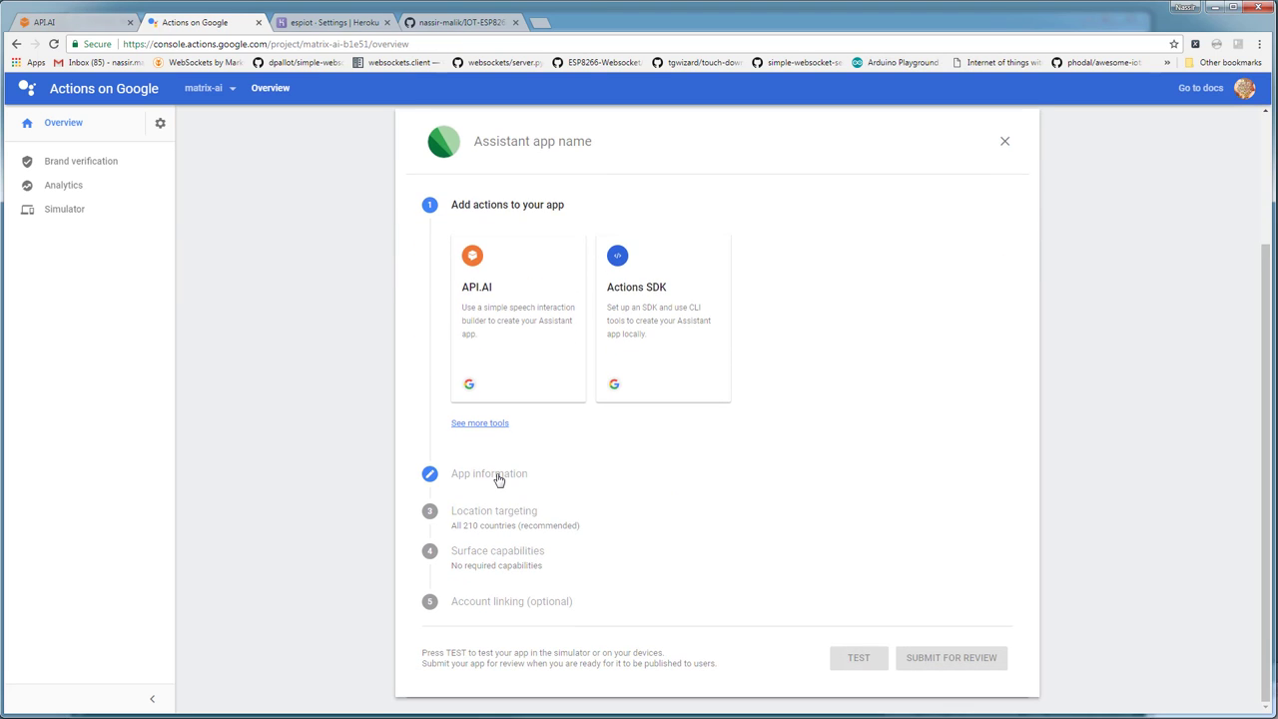
pyautogui.click(497, 480)
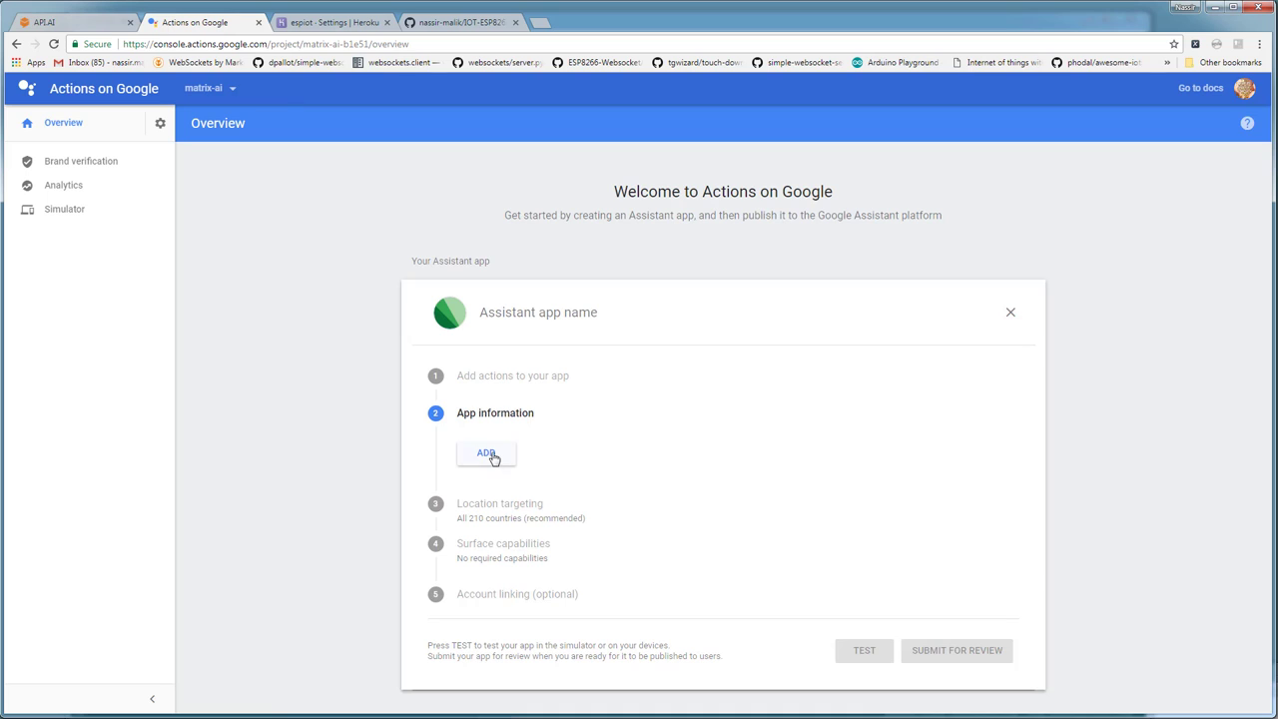
pyautogui.click(490, 454)
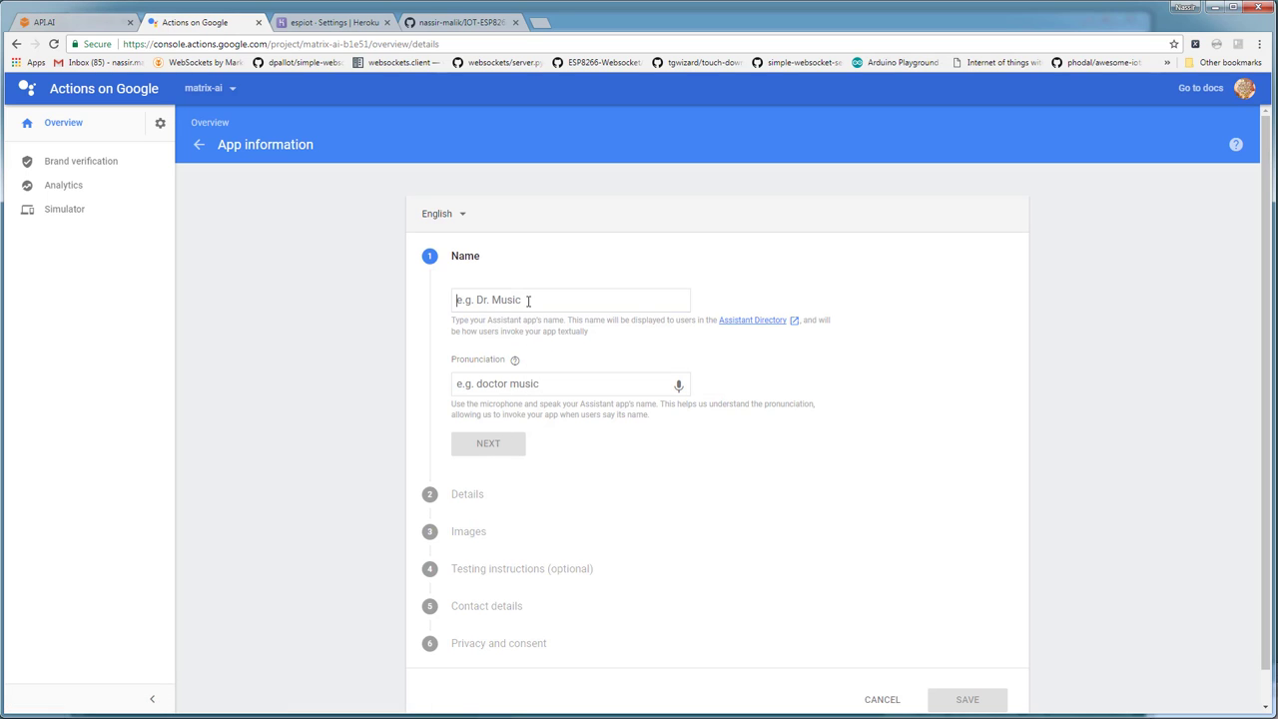
pyautogui.click(520, 300)
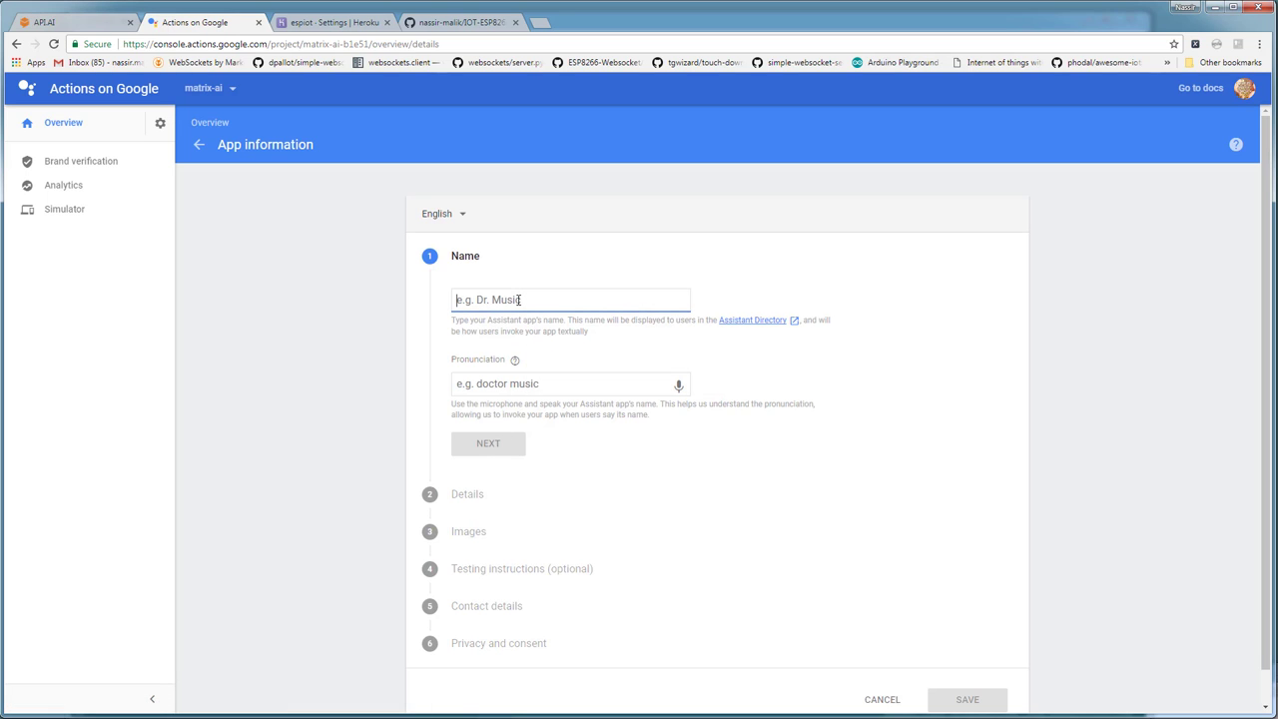
pyautogui.write('matrix')
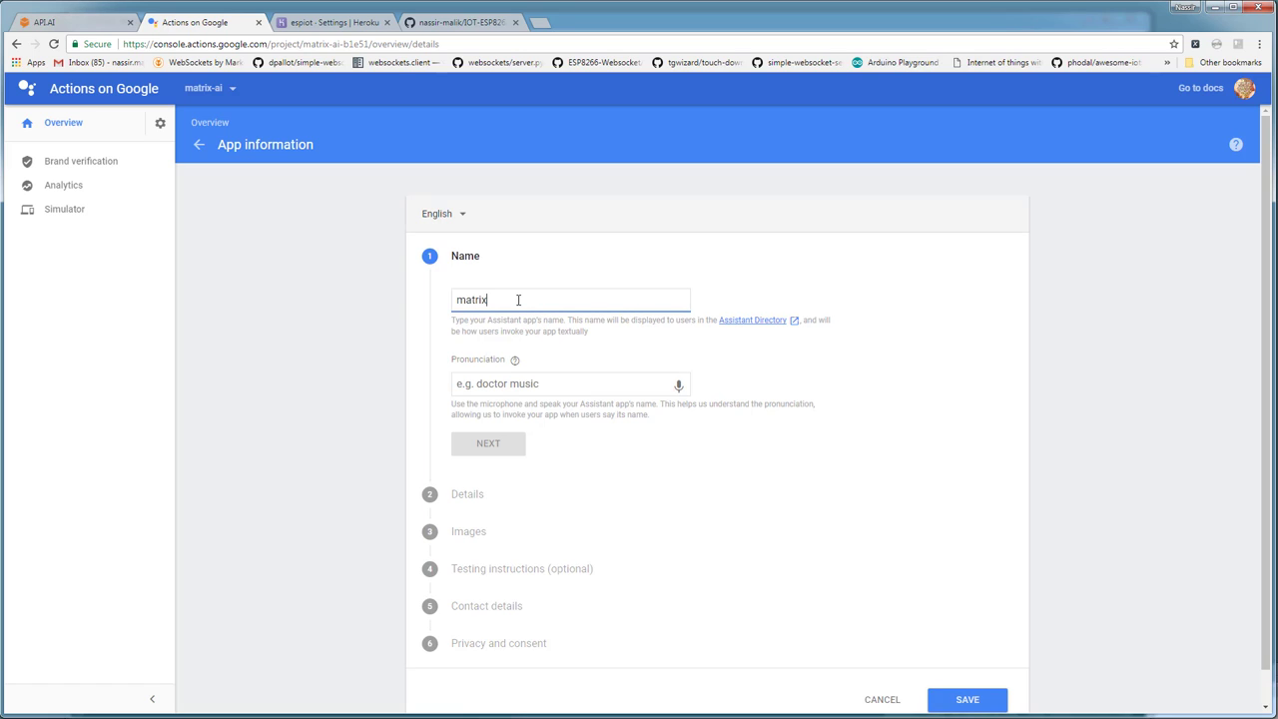
pyautogui.write(' ai')
pyautogui.click(544, 384)
pyautogui.scroll(-1, 605, 364)
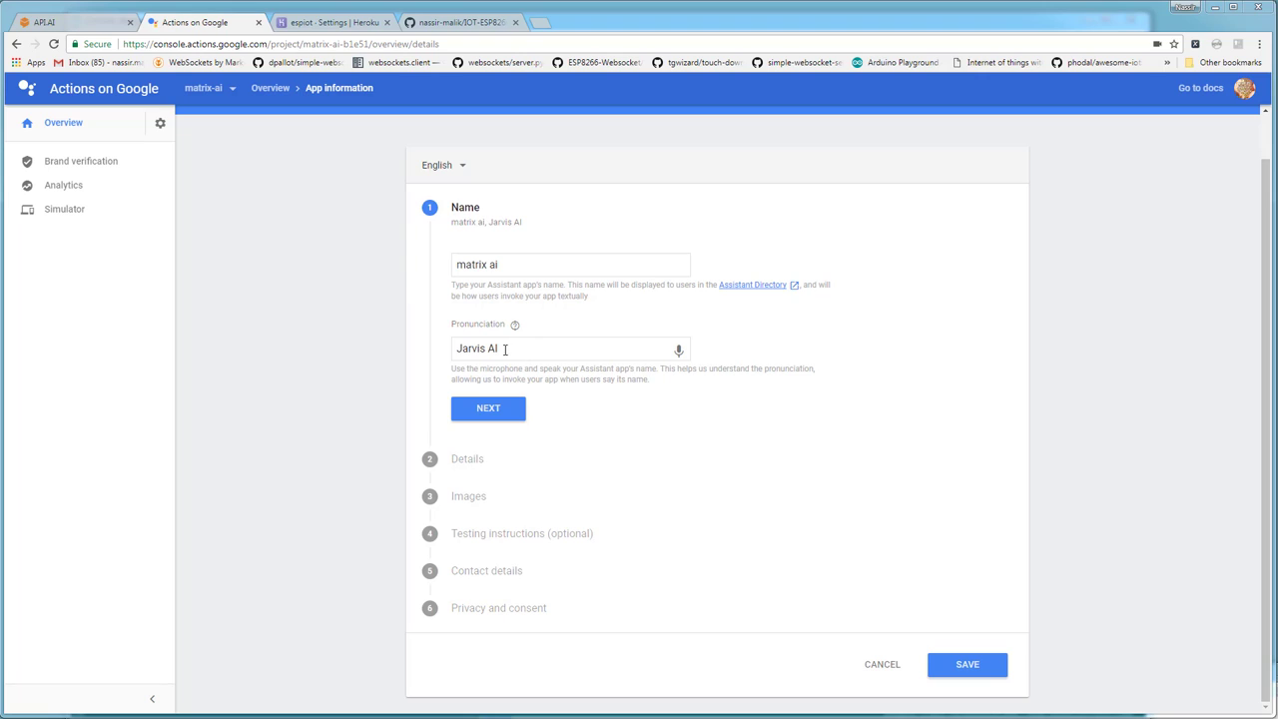
# Record the pronunciation 'Jarvis AI' by voice and move on to Details
pyautogui.click(503, 349)
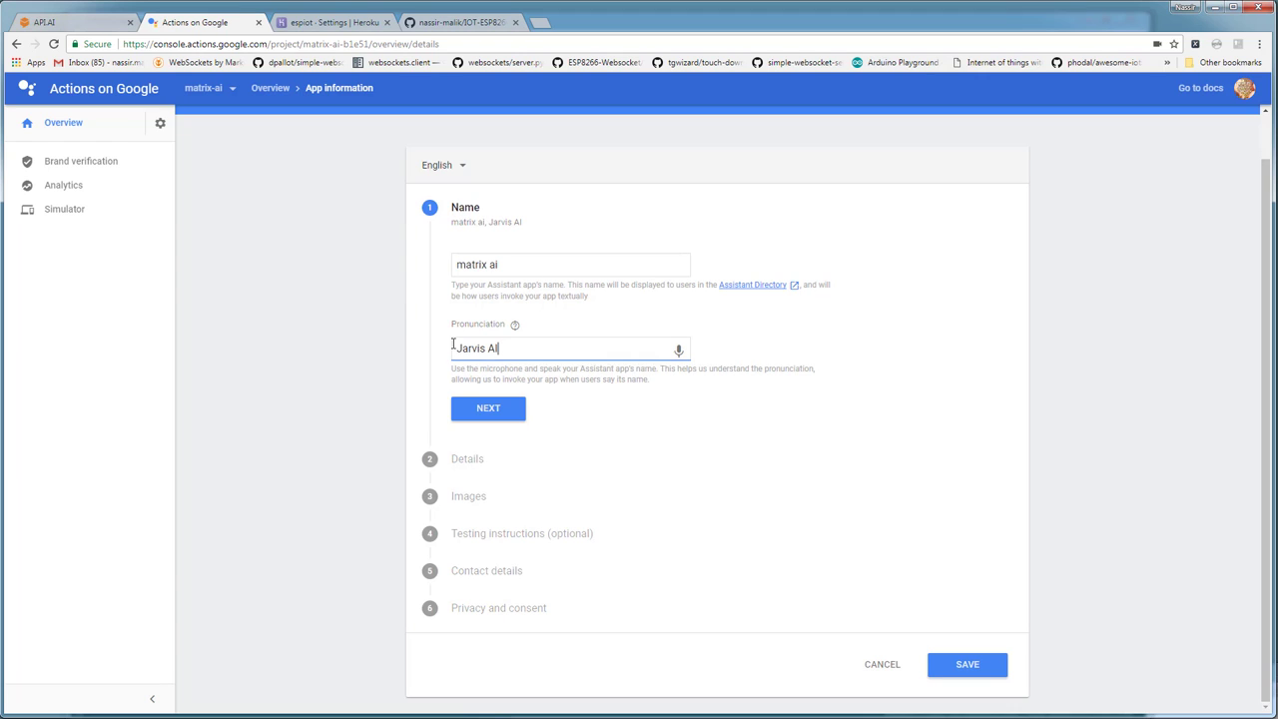
pyautogui.moveTo(503, 348); pyautogui.dragTo(454, 348)
pyautogui.press('BackSpace')
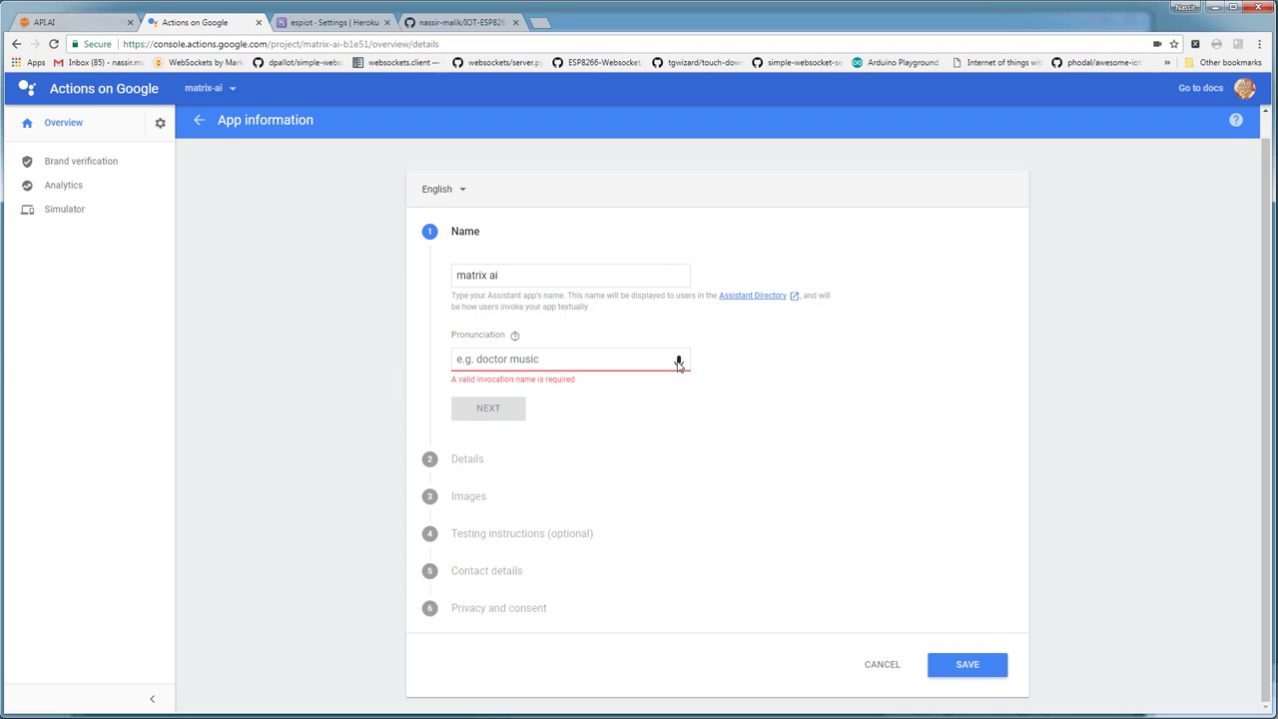
pyautogui.click(679, 364)
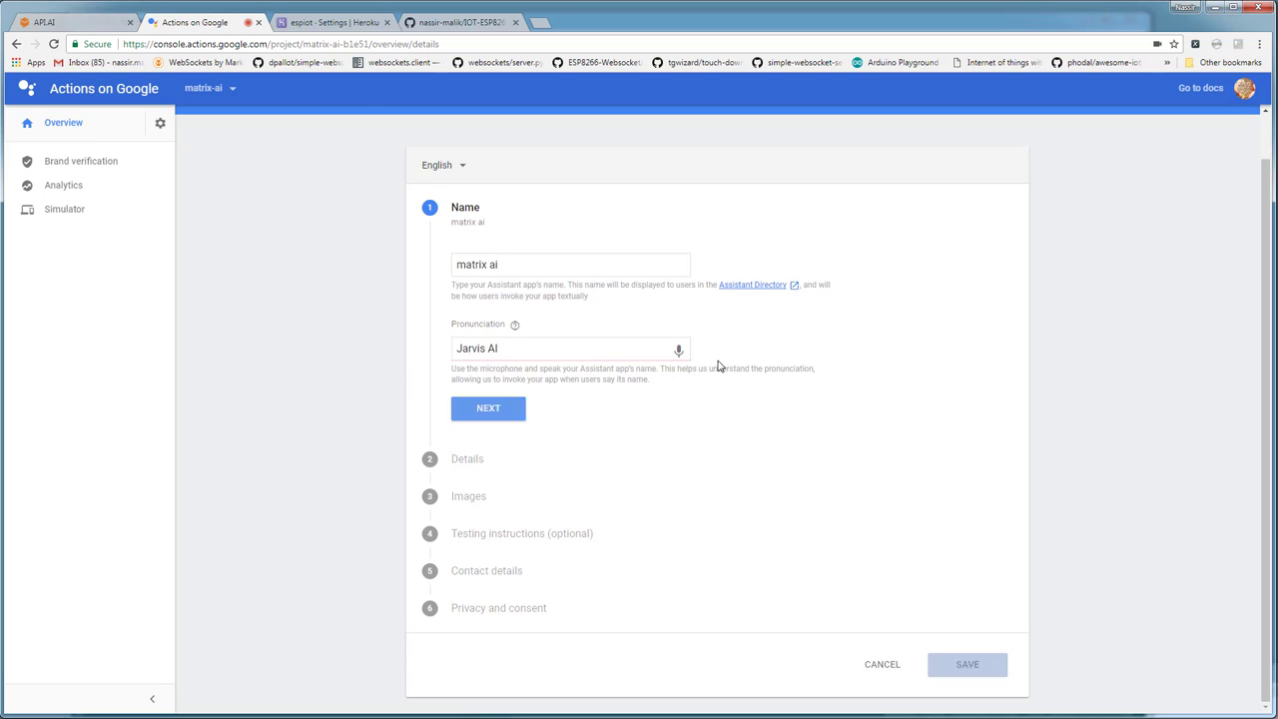
pyautogui.click(521, 349)
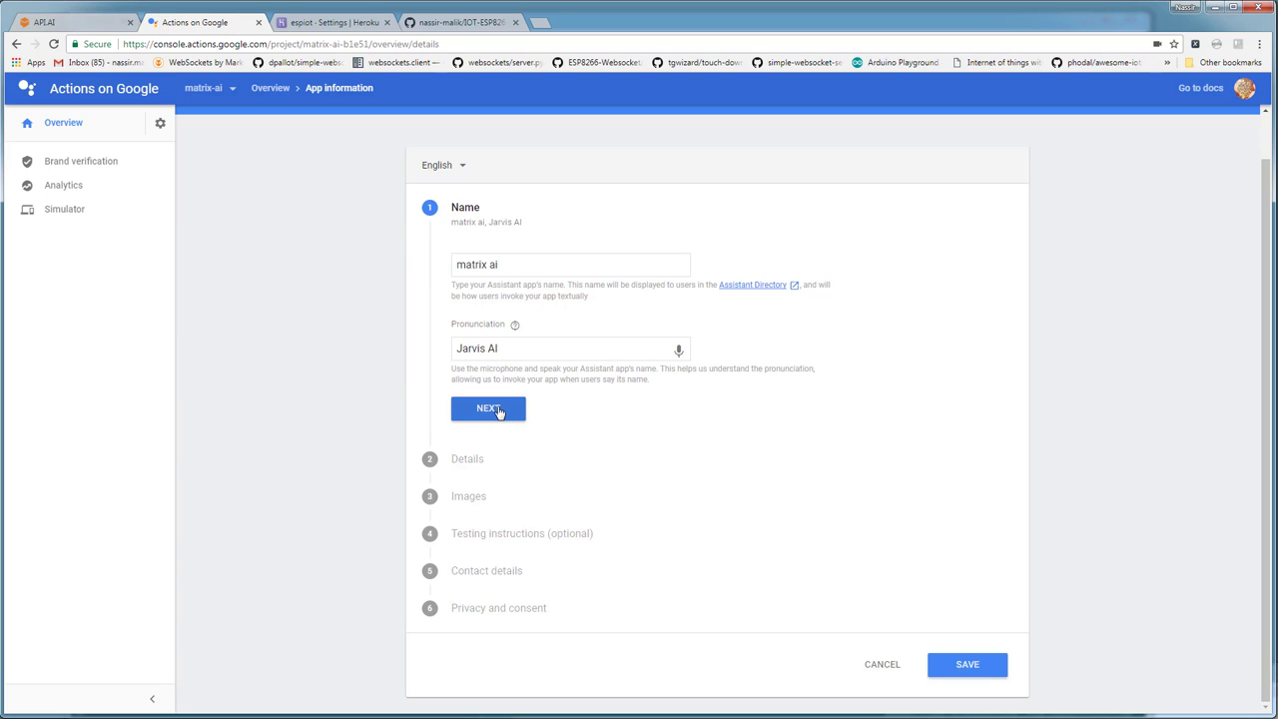
pyautogui.click(499, 412)
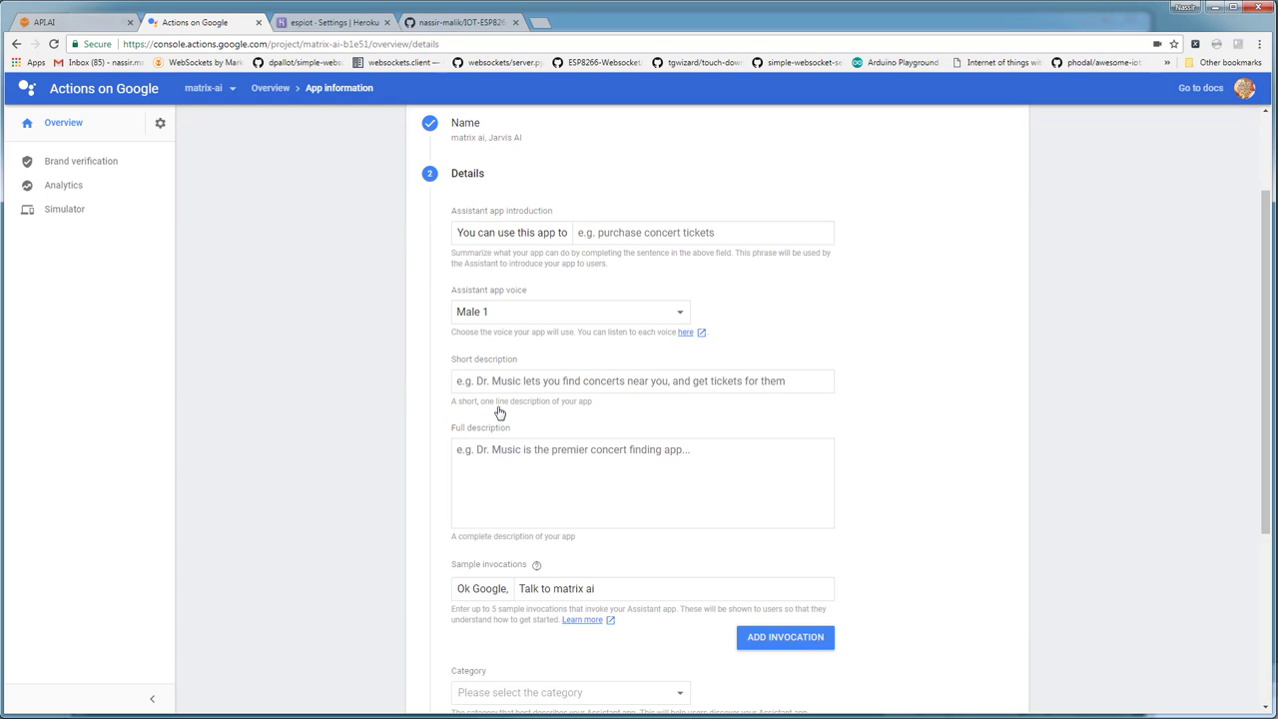
# Set the app voice to Female 2 and the short description to 'tutorial #5'
pyautogui.click(679, 314)
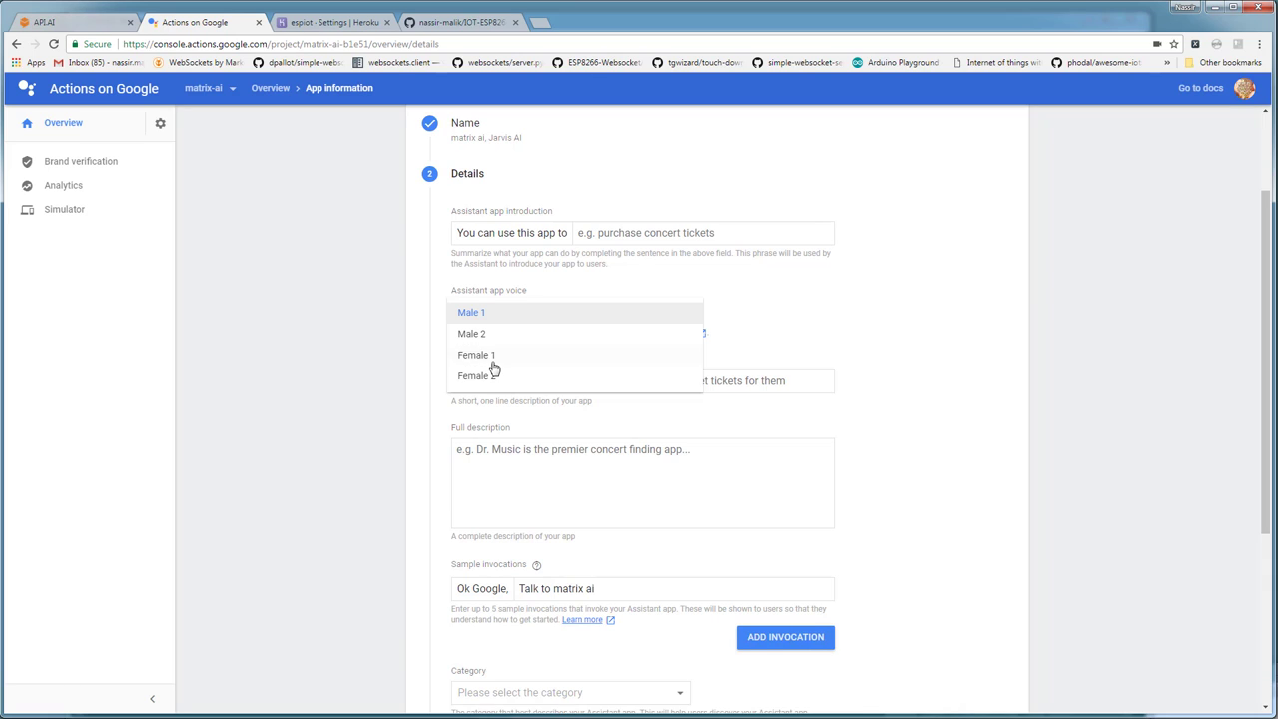
pyautogui.click(499, 379)
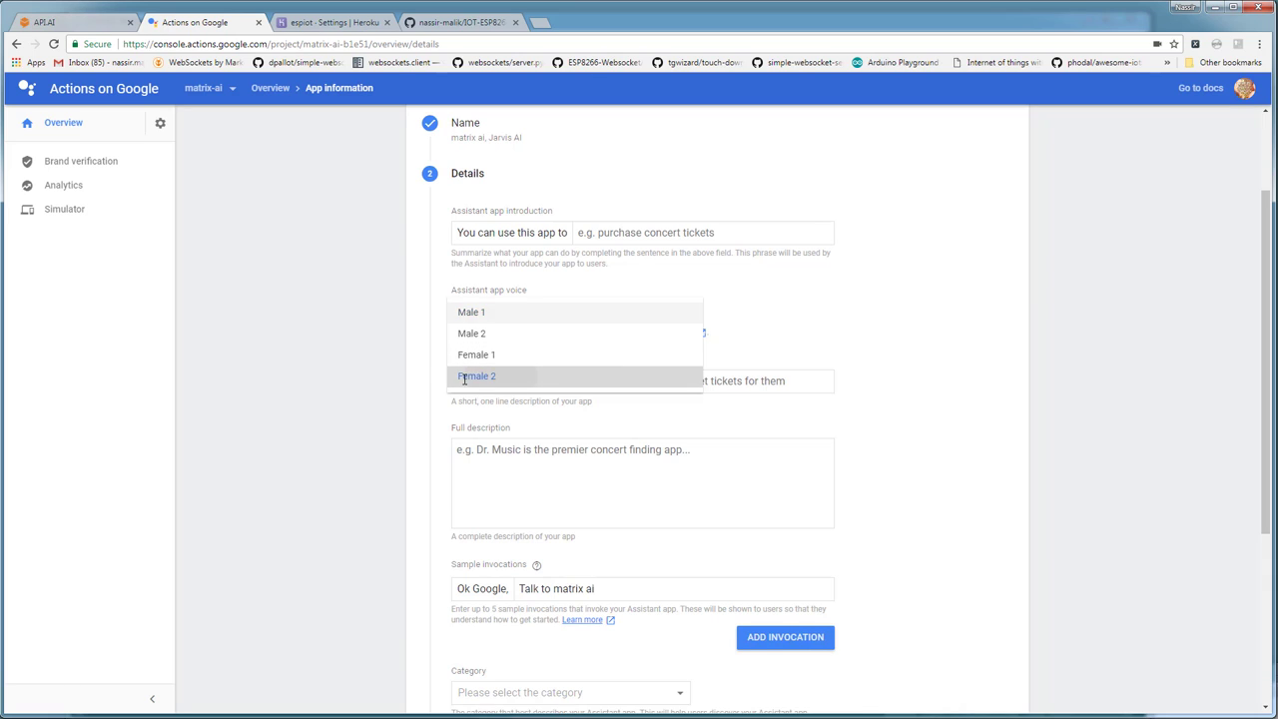
pyautogui.scroll(-2, 348, 392)
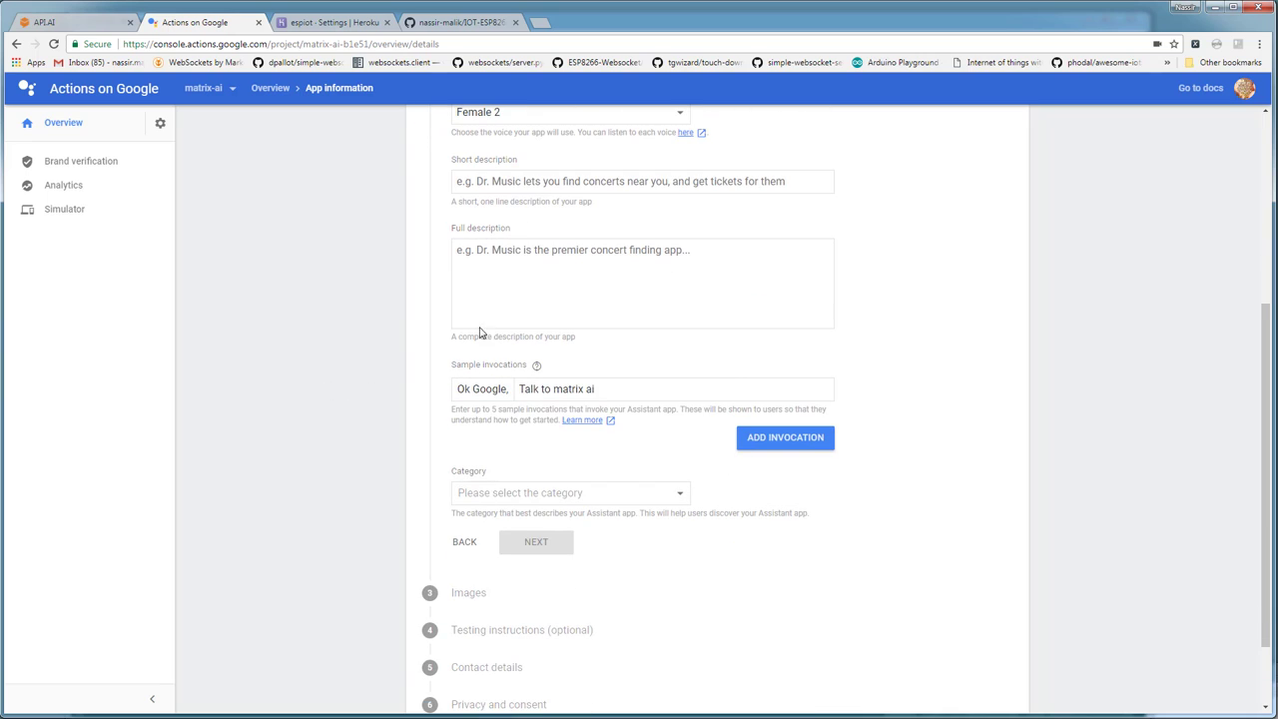
pyautogui.click(537, 182)
pyautogui.write('tutoria')
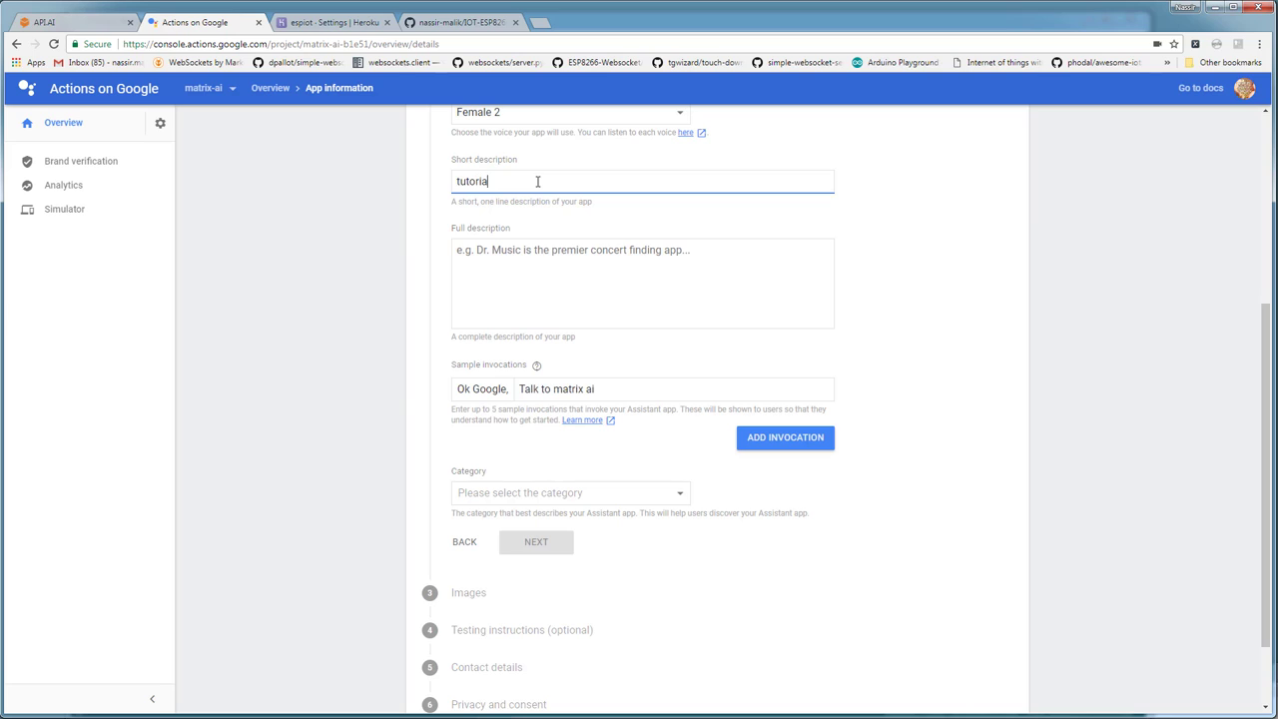
pyautogui.write('l 5')
pyautogui.moveTo(588, 186); pyautogui.dragTo(303, 191)
pyautogui.click(496, 181)
pyautogui.write('#')
pyautogui.moveTo(529, 181); pyautogui.dragTo(368, 186)
pyautogui.hotkey('ctrl', 'c')
# Paste 'tutorial #5' as the full description and select the sample invocation 'Talk to jarvis ai'
pyautogui.click(575, 277)
pyautogui.hotkey('ctrl', 'v')
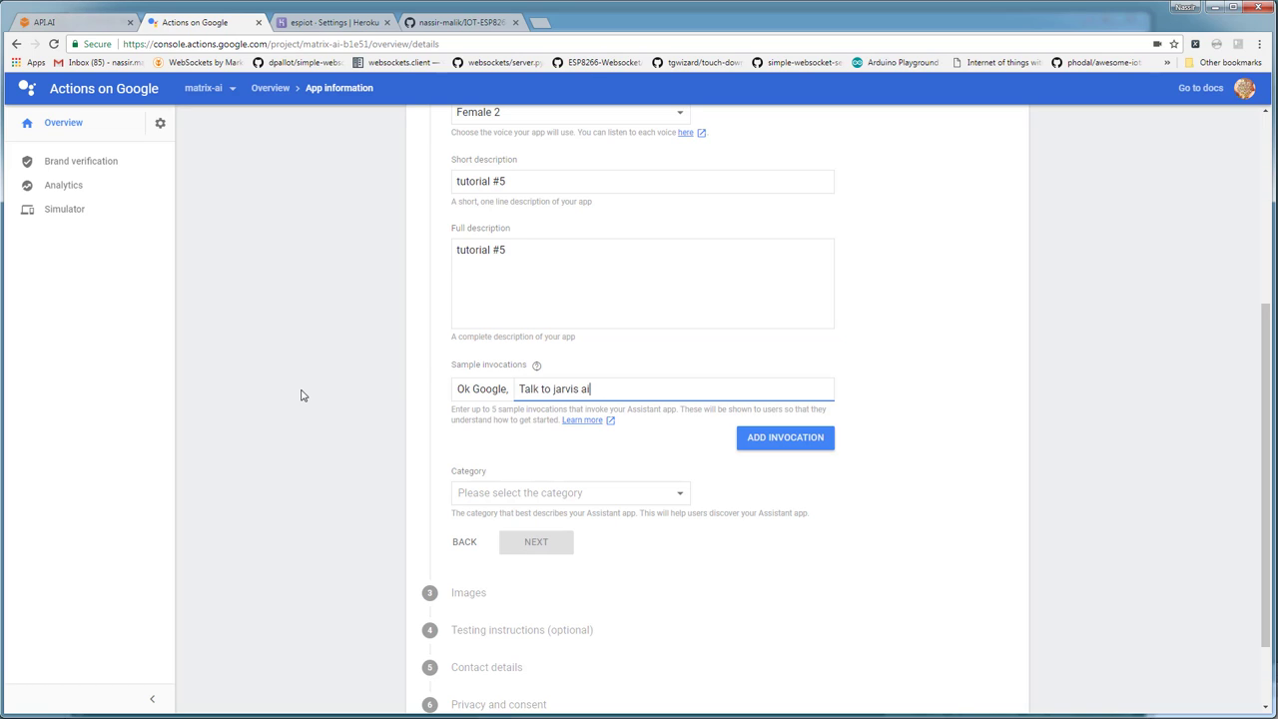
pyautogui.click(302, 394)
pyautogui.moveTo(596, 389); pyautogui.dragTo(518, 389)
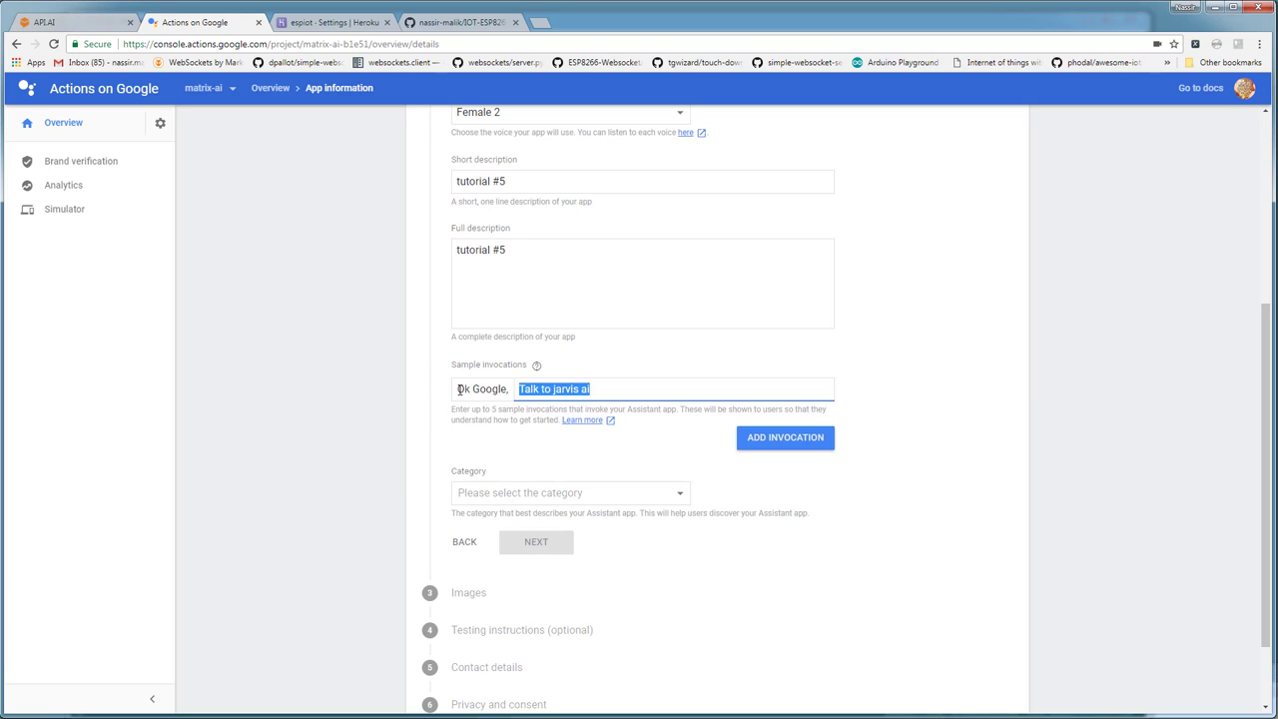
pyautogui.moveTo(458, 389); pyautogui.dragTo(517, 389)
pyautogui.click(596, 389)
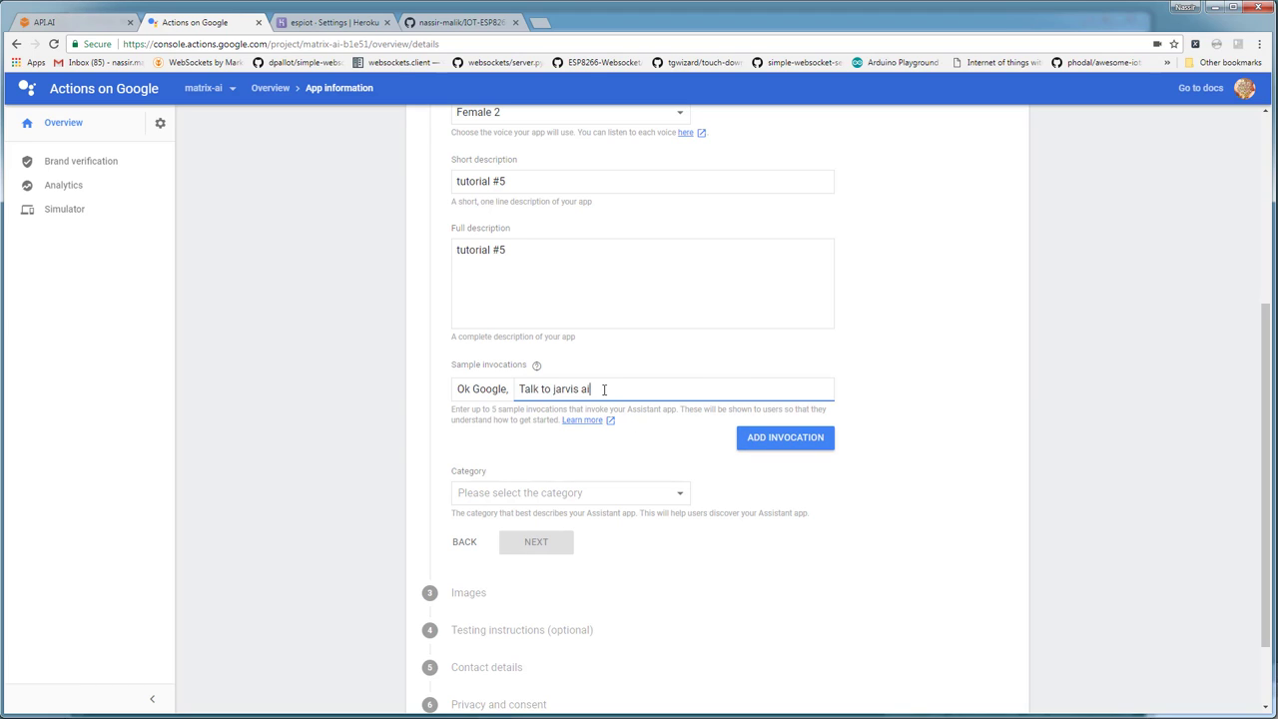
pyautogui.moveTo(604, 389); pyautogui.dragTo(516, 389)
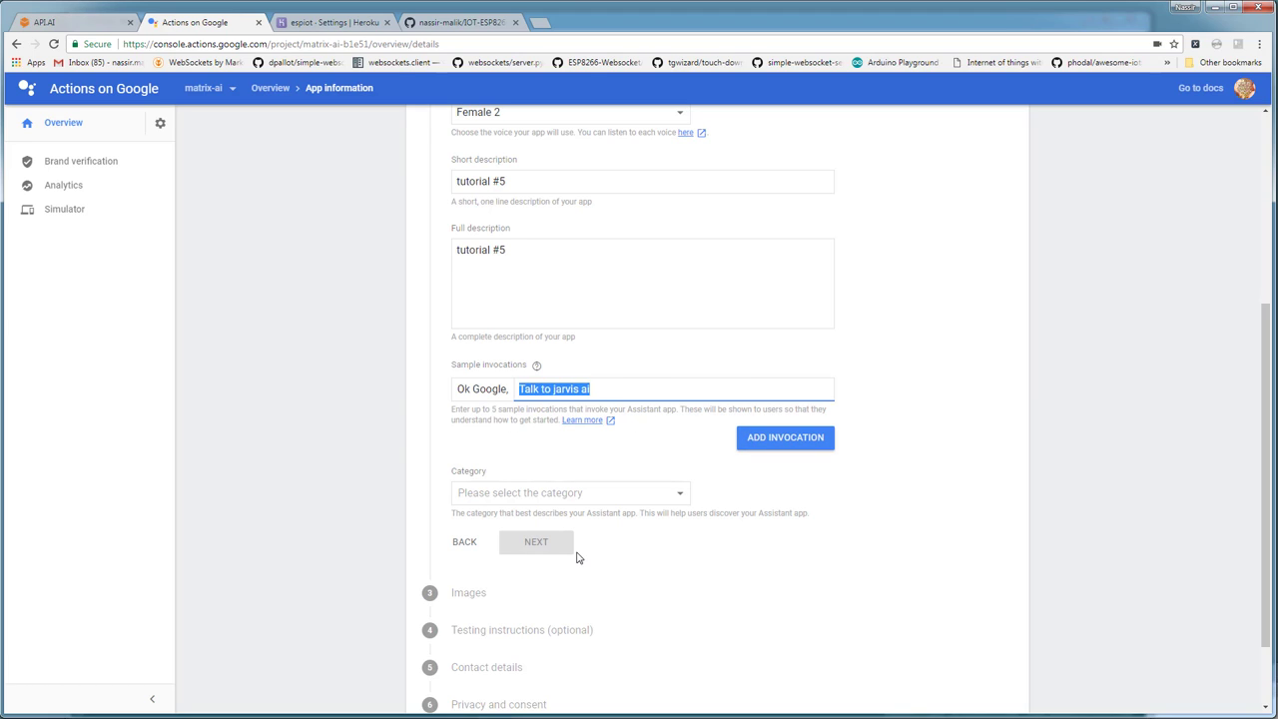
# Set the app category to Home control
pyautogui.click(683, 496)
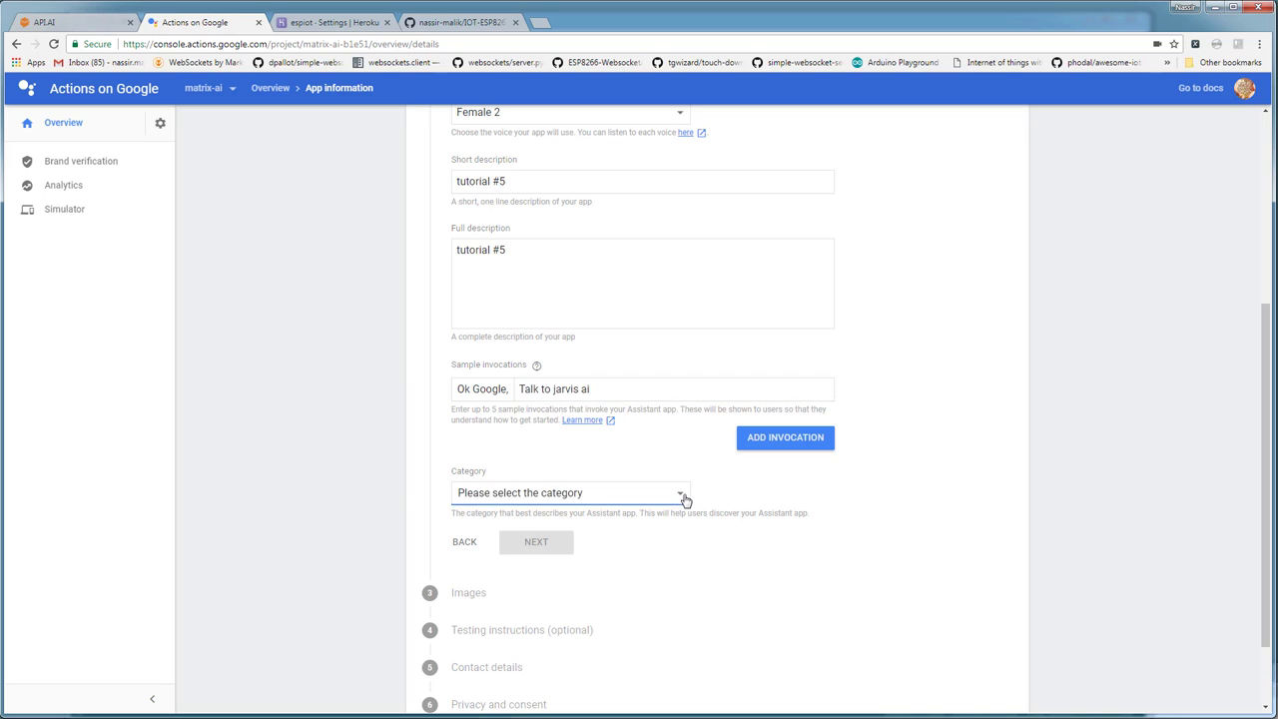
pyautogui.moveTo(696, 519); pyautogui.dragTo(700, 621)
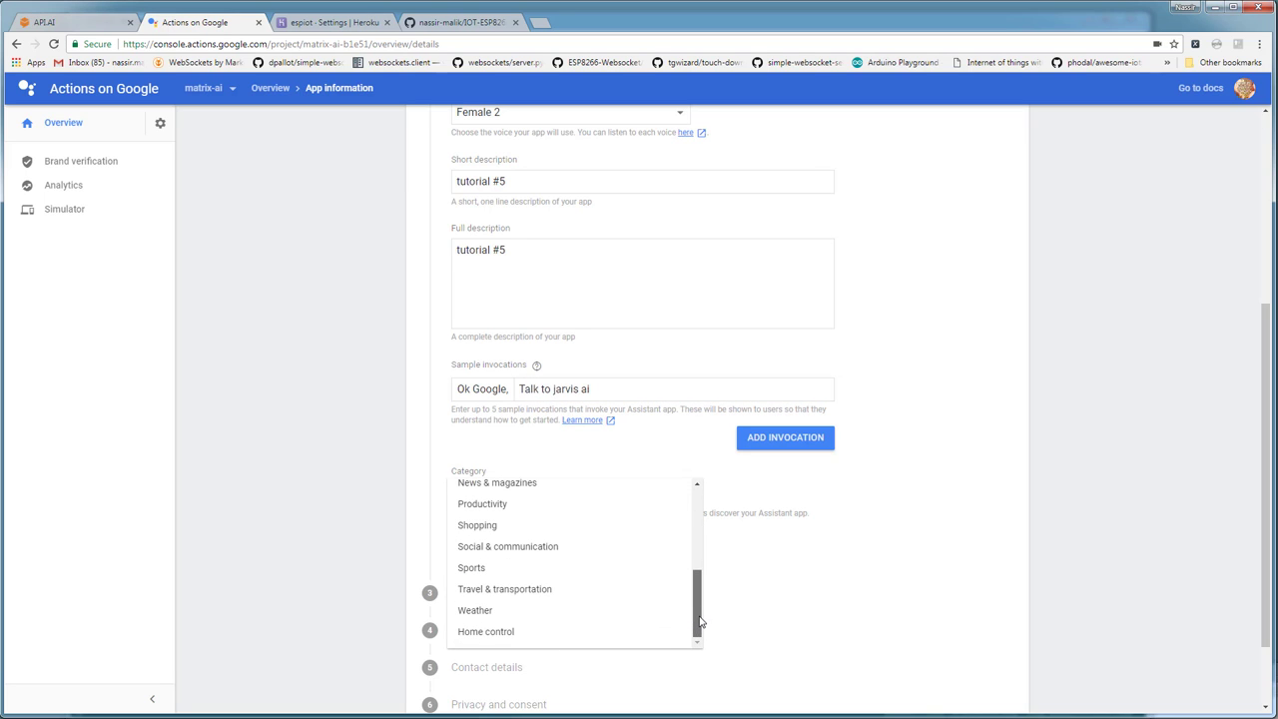
pyautogui.click(524, 635)
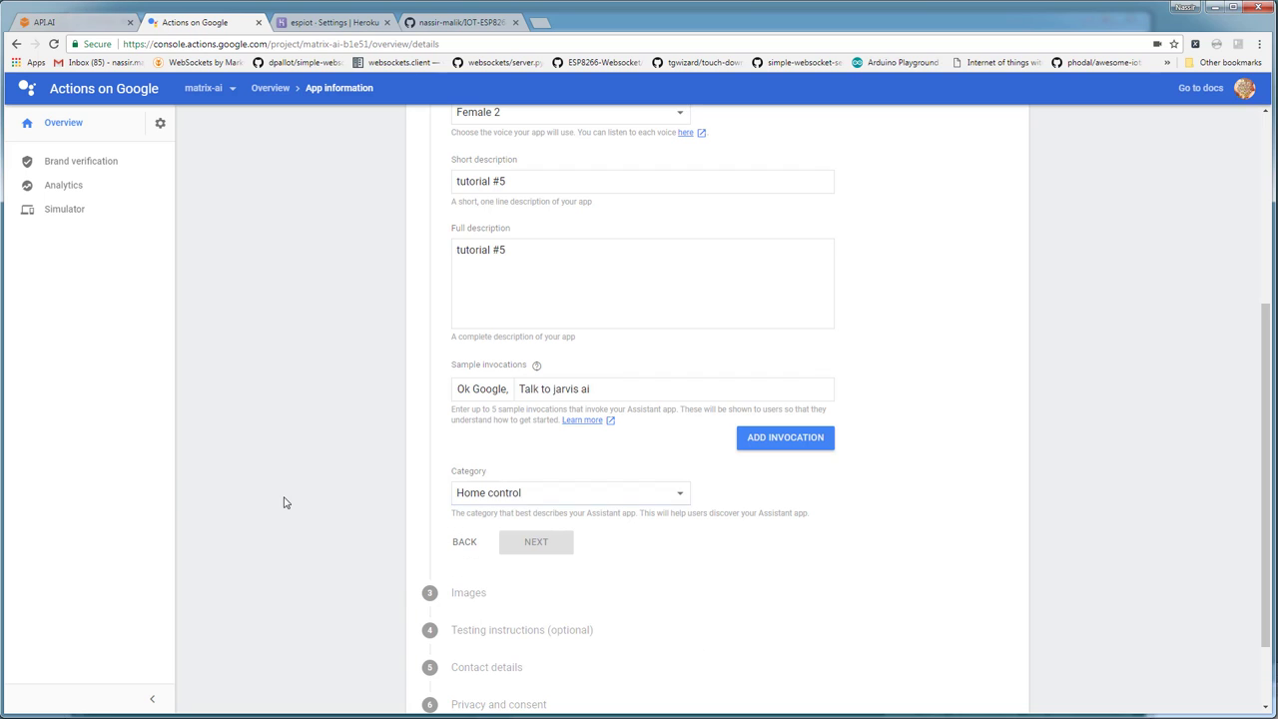
pyautogui.scroll(-1, 639, 428)
pyautogui.scroll(1, 685, 504)
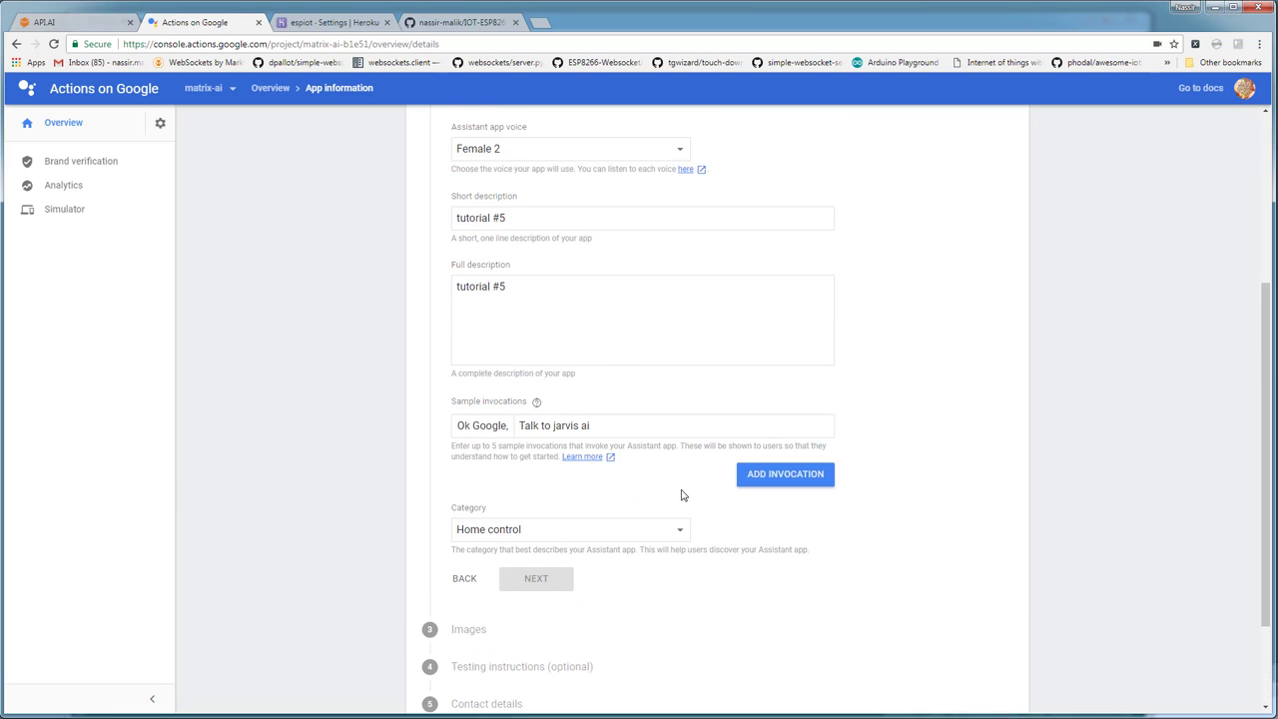
# Fill the app introduction with 'tutorial #5'
pyautogui.click(611, 332)
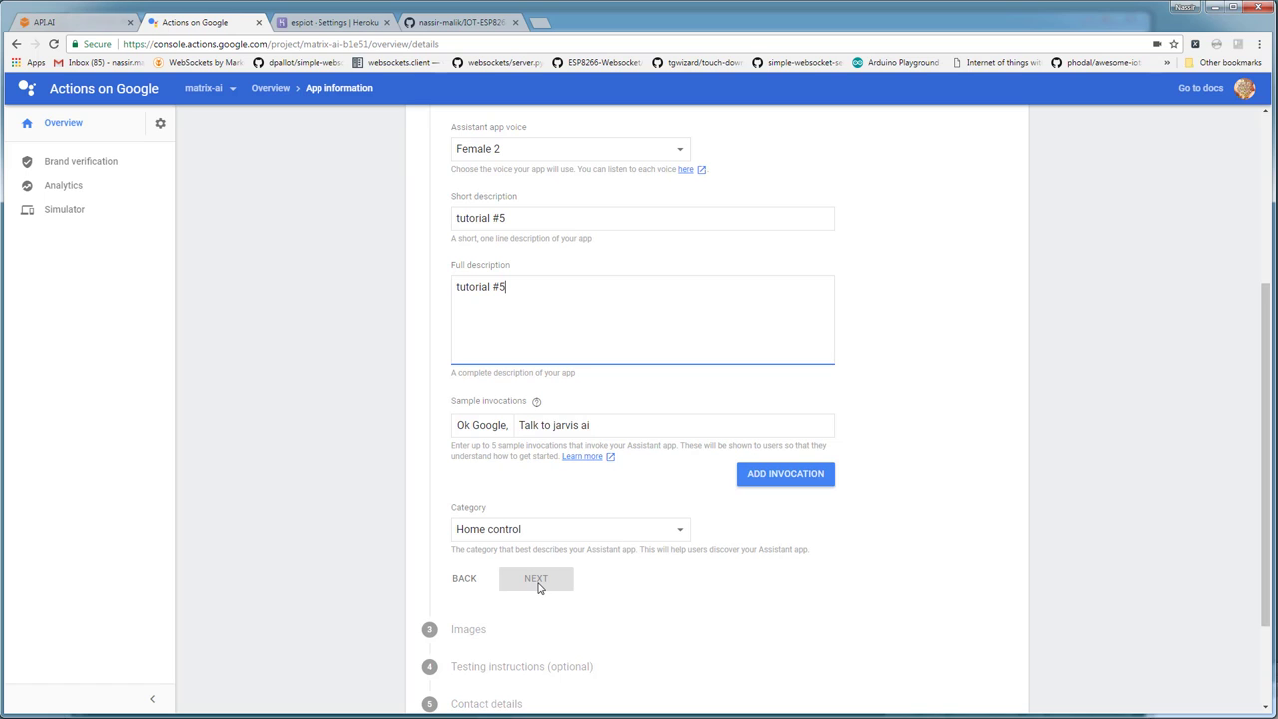
pyautogui.scroll(2, 633, 559)
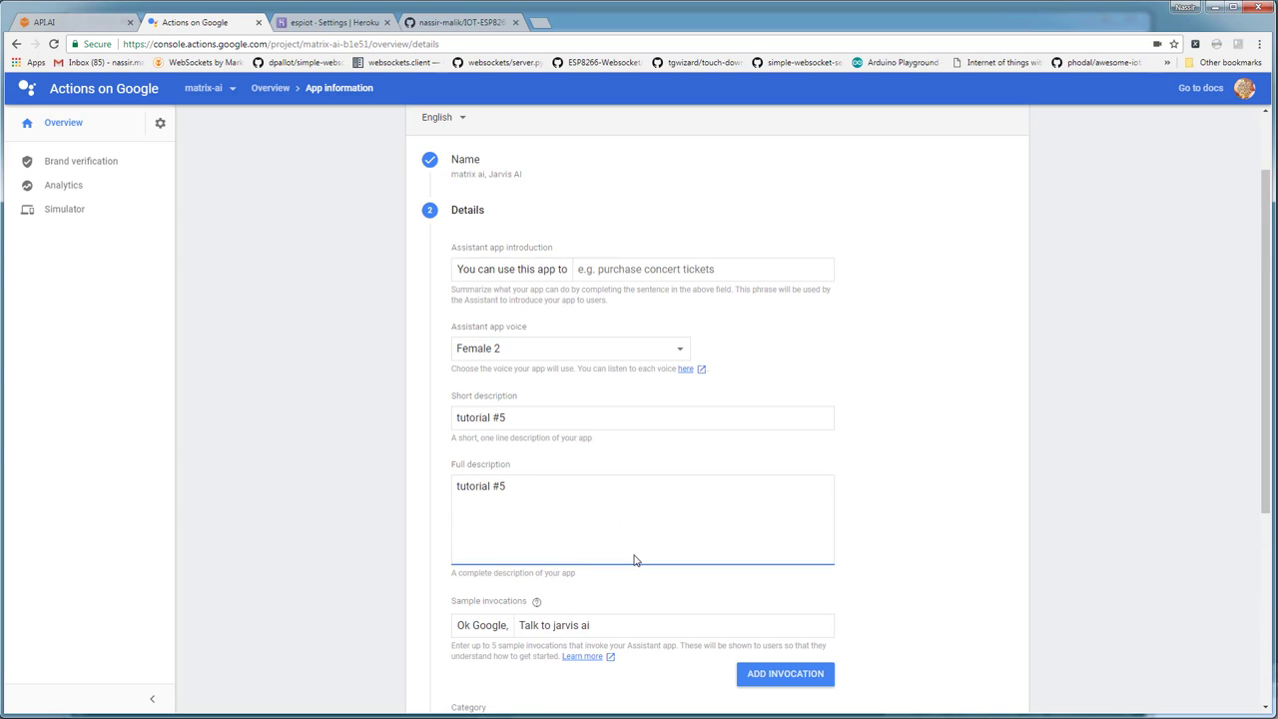
pyautogui.click(748, 269)
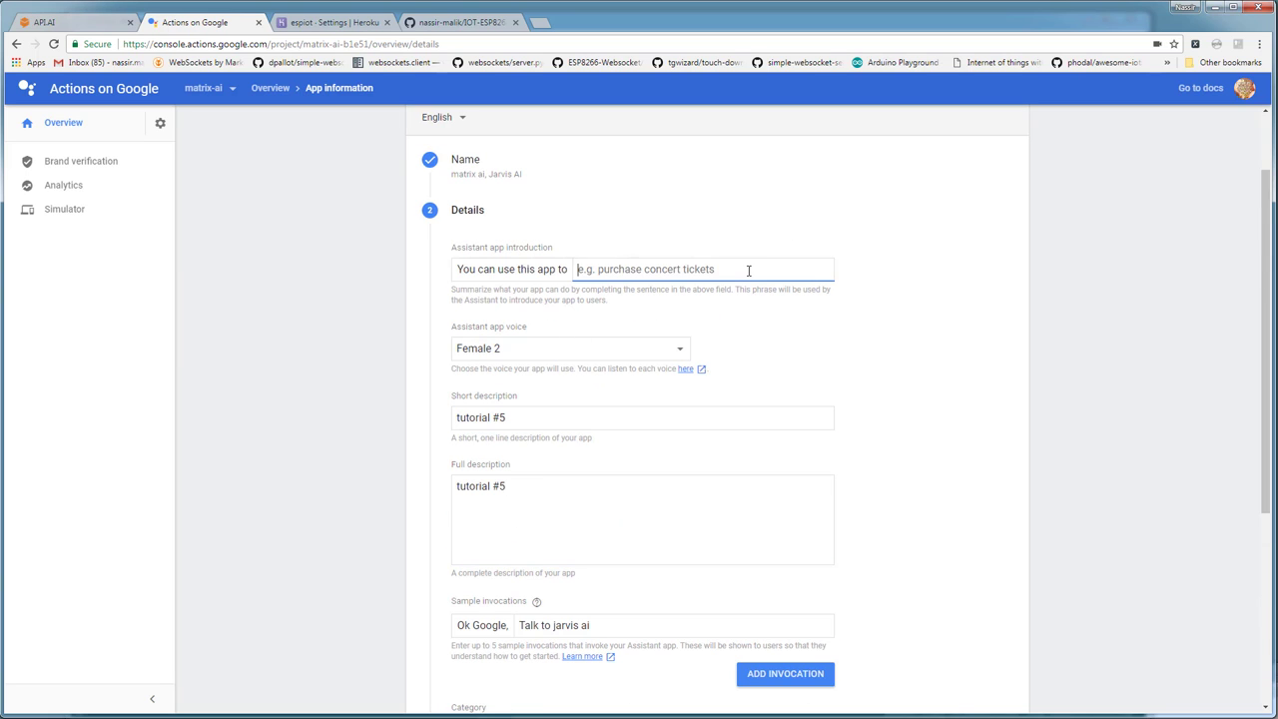
pyautogui.hotkey('ctrl', 'v')
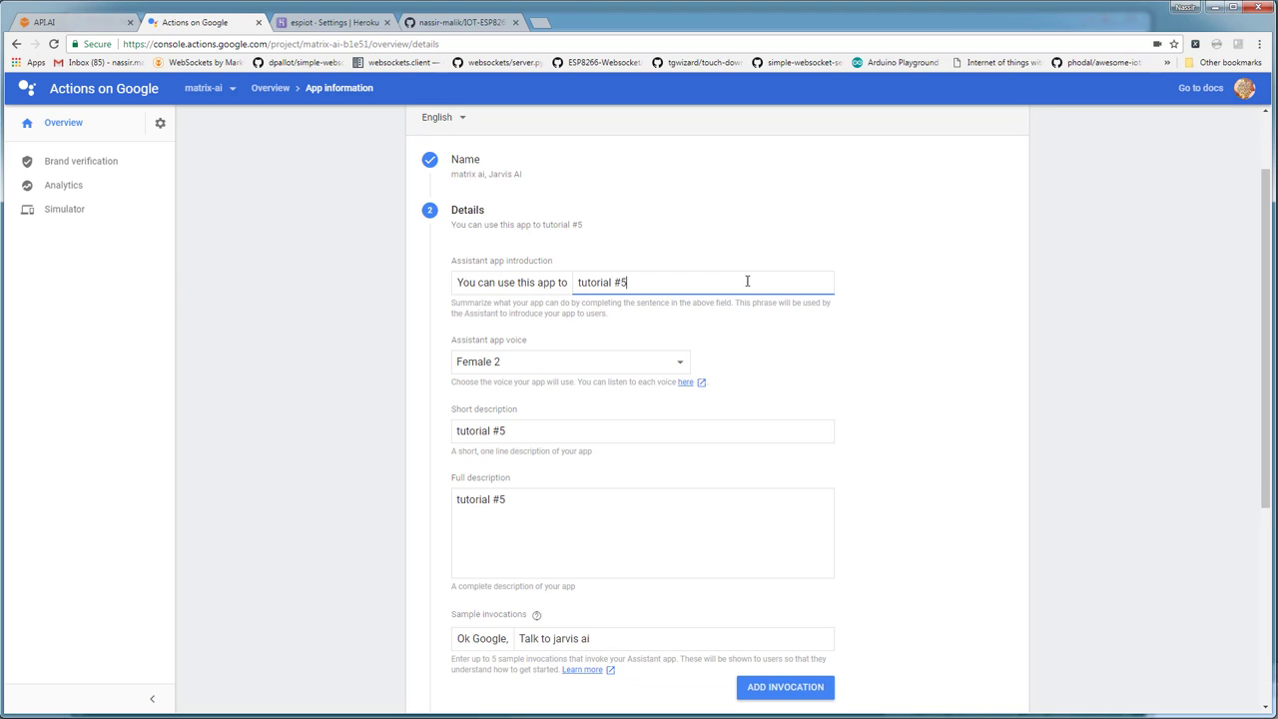
pyautogui.click(959, 502)
pyautogui.scroll(-2, 914, 478)
pyautogui.scroll(1, 911, 475)
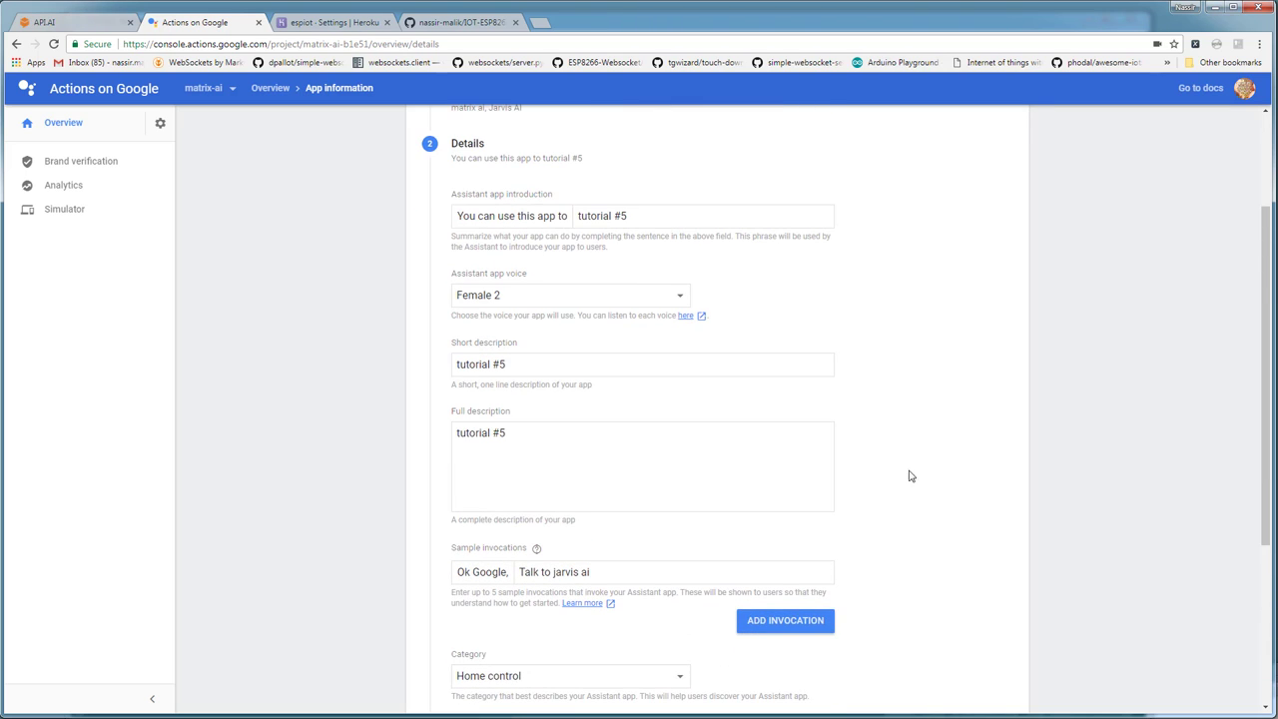
pyautogui.scroll(-1, 594, 514)
pyautogui.scroll(-1, 599, 532)
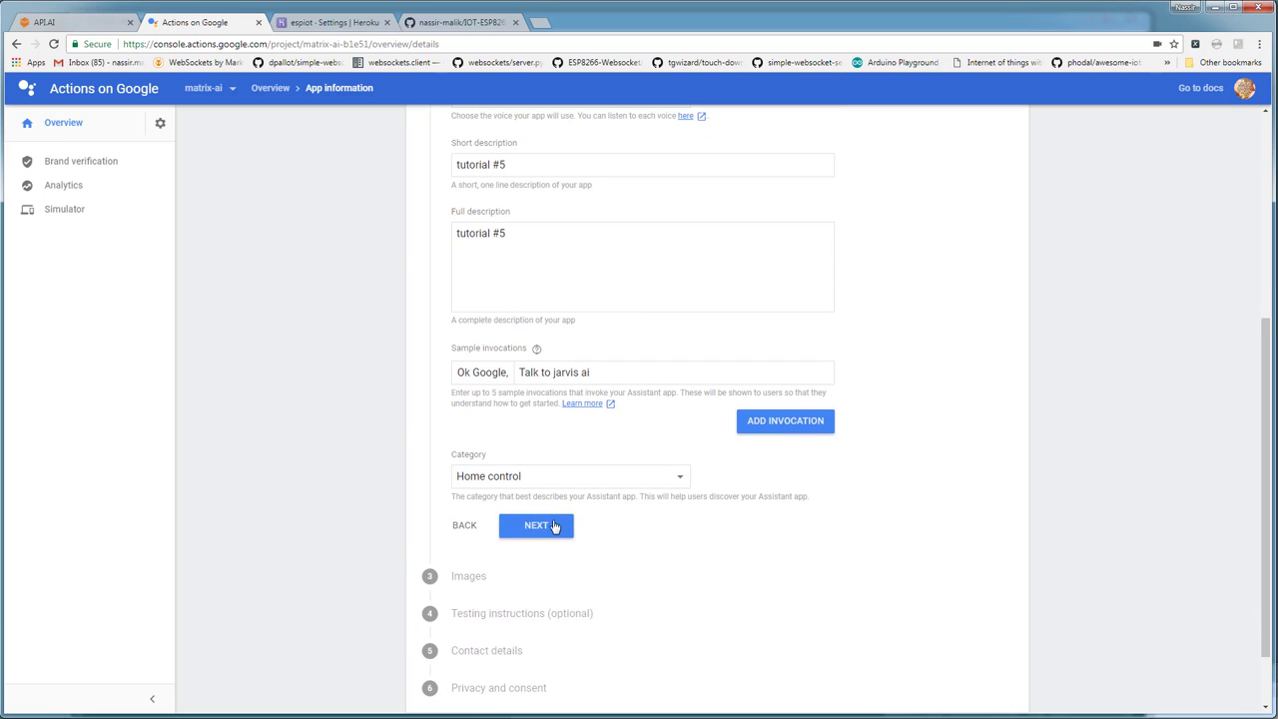
# Upload Koala.jpg as the small square logo, cropped onto the koala's face
pyautogui.click(555, 528)
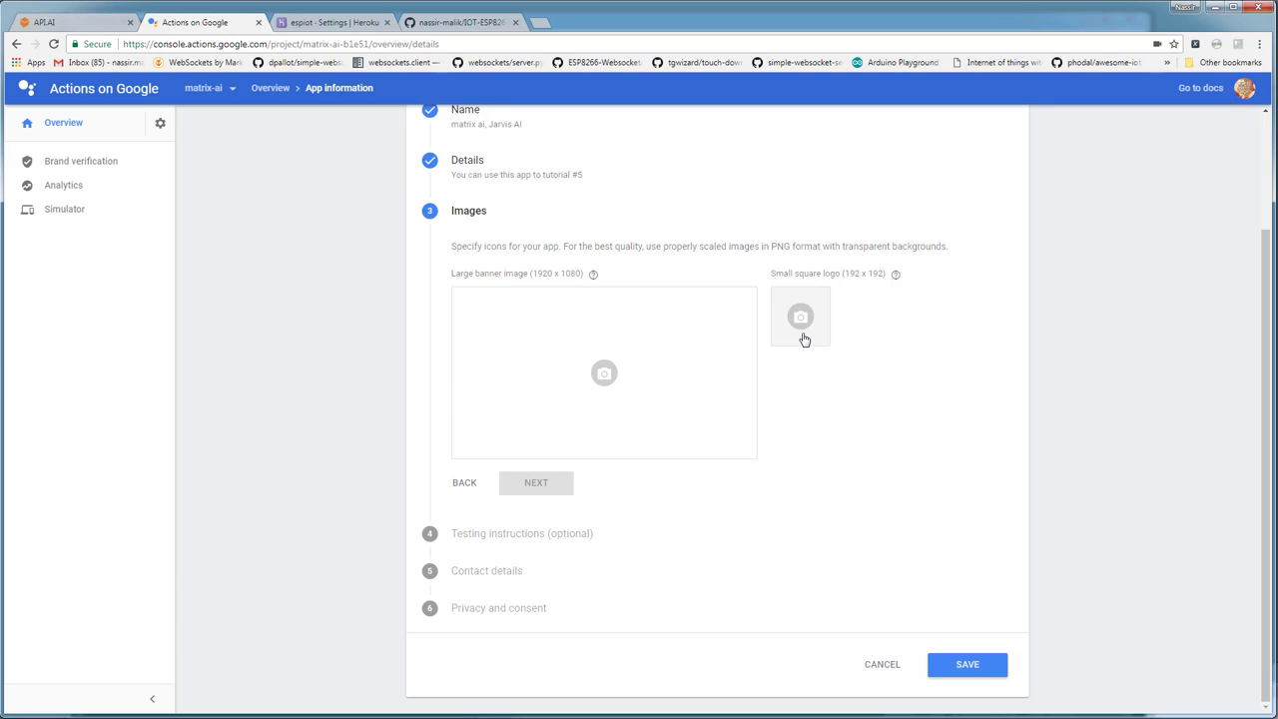
pyautogui.click(804, 339)
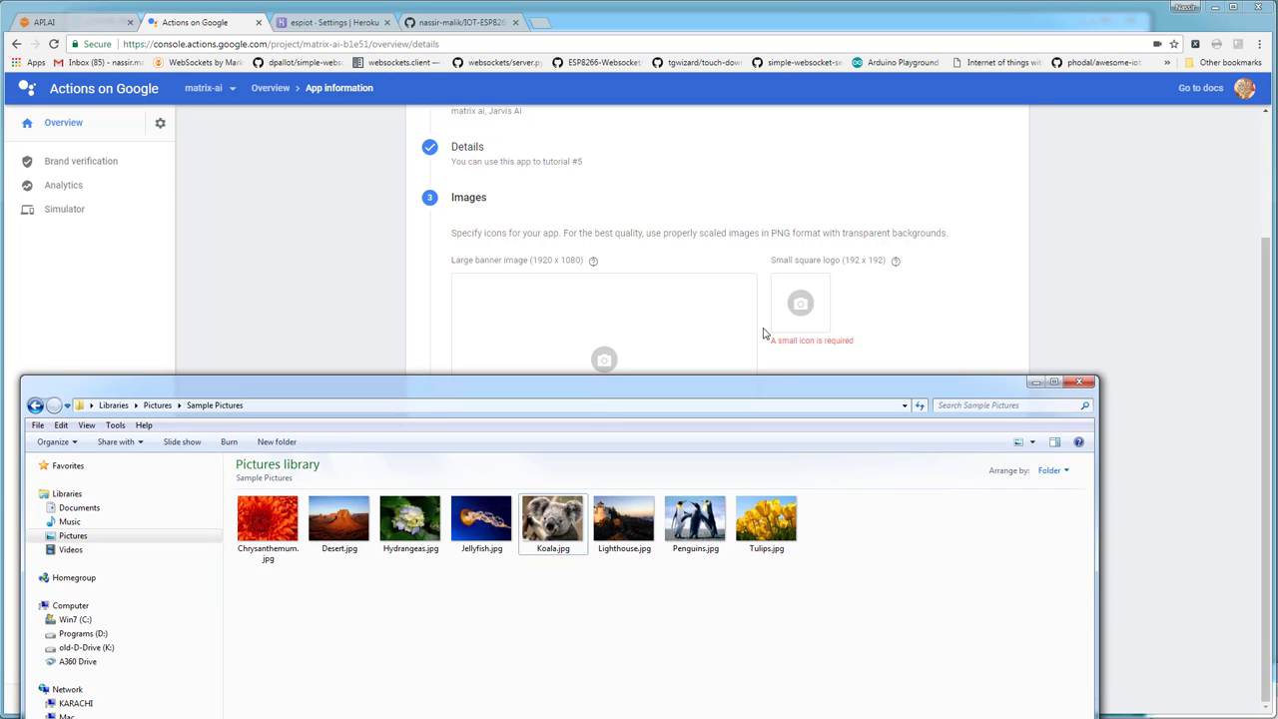
pyautogui.click(799, 303)
pyautogui.hotkey('alt', 'Tab')
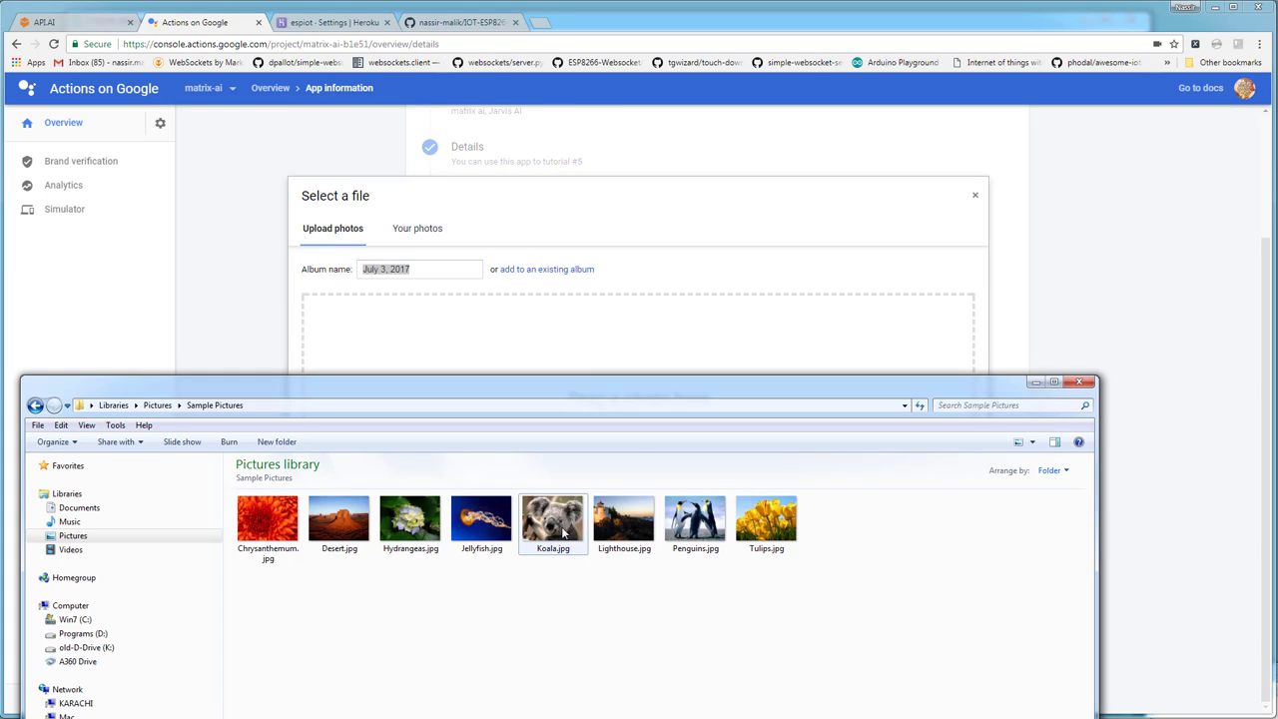
pyautogui.moveTo(574, 539); pyautogui.dragTo(589, 340)
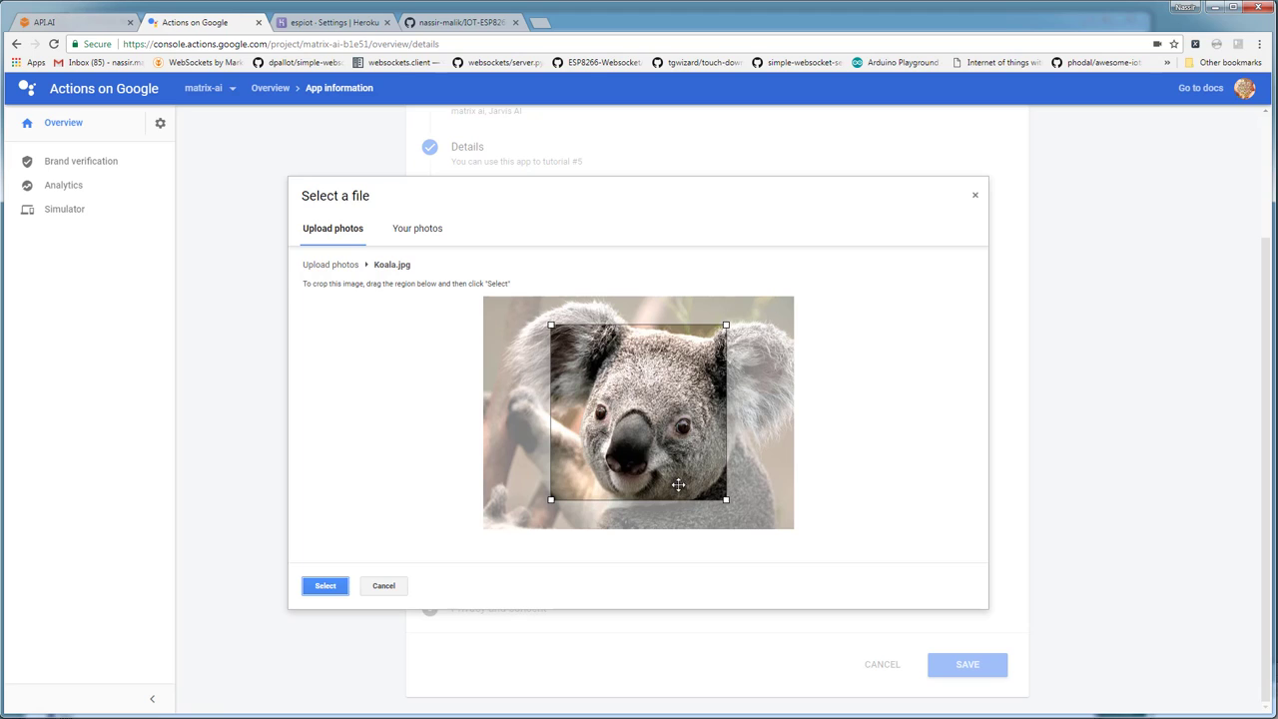
pyautogui.moveTo(663, 456); pyautogui.dragTo(668, 467)
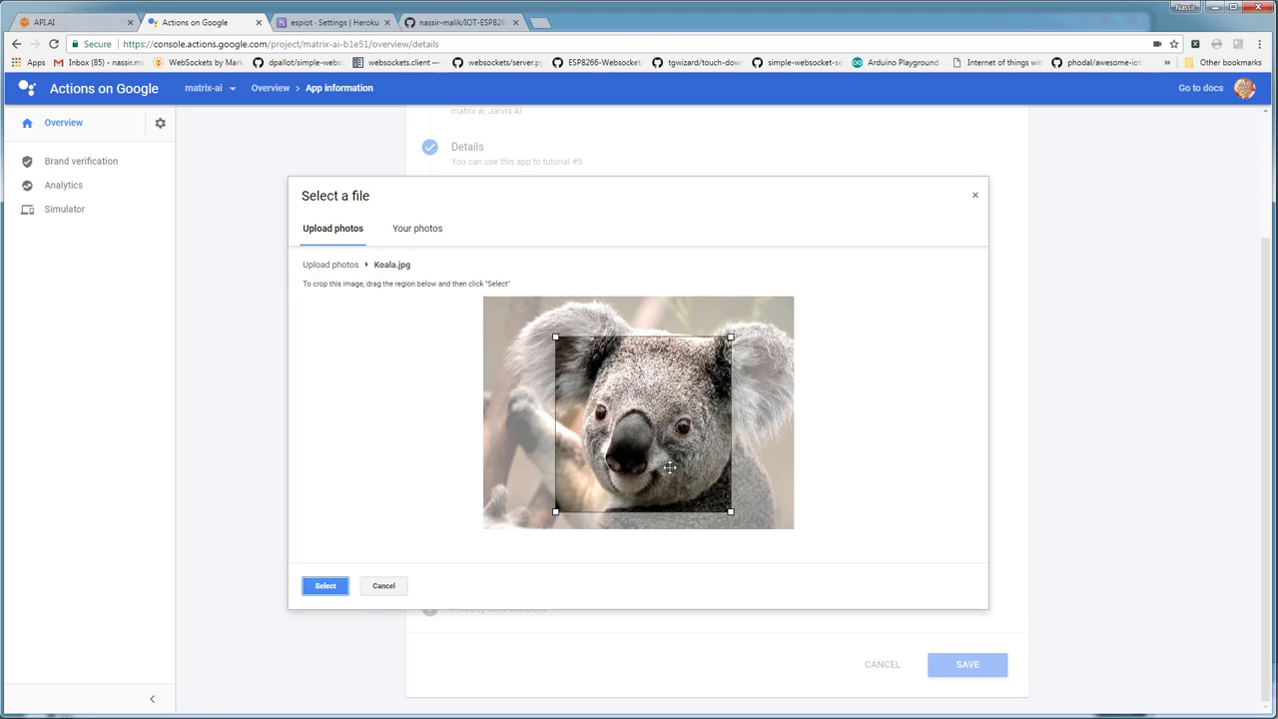
pyautogui.click(323, 588)
pyautogui.click(334, 587)
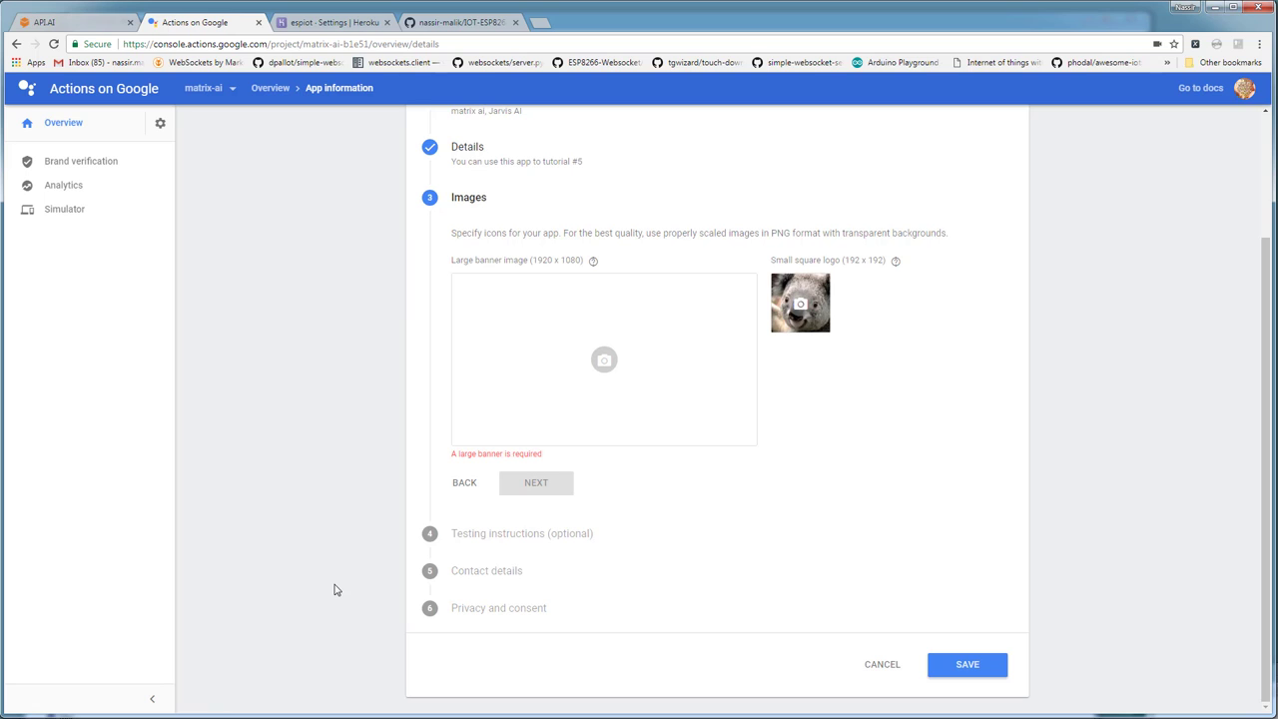
# Upload RobloxScreenShot11142015_235042152.png as the cropped large banner image
pyautogui.click(604, 359)
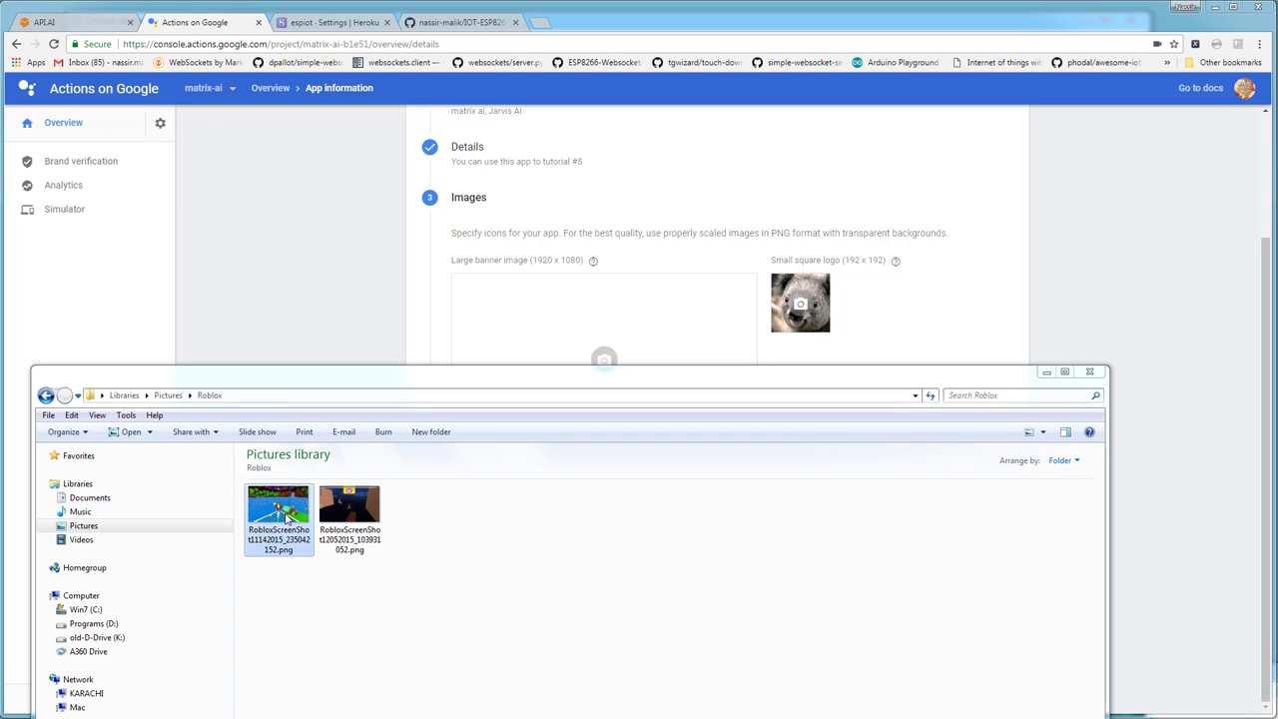
pyautogui.click(378, 322)
pyautogui.click(579, 368)
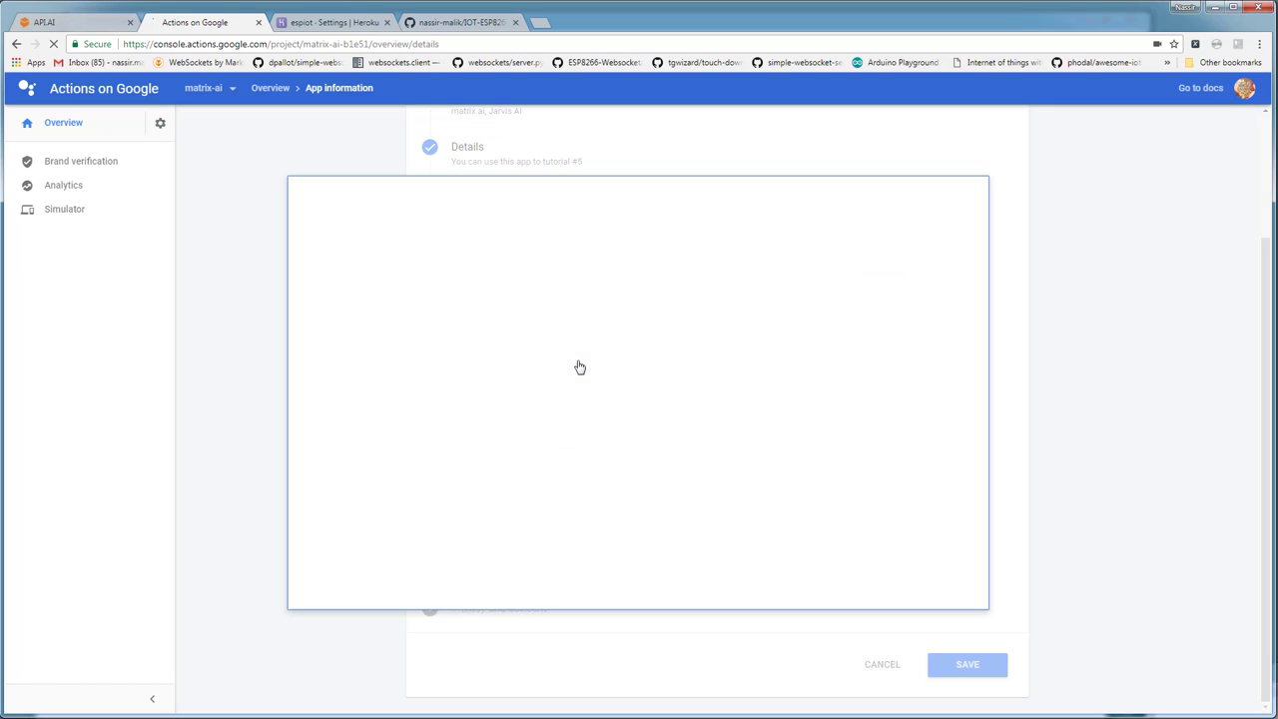
pyautogui.hotkey('alt', 'Tab')
pyautogui.moveTo(276, 539); pyautogui.dragTo(409, 363)
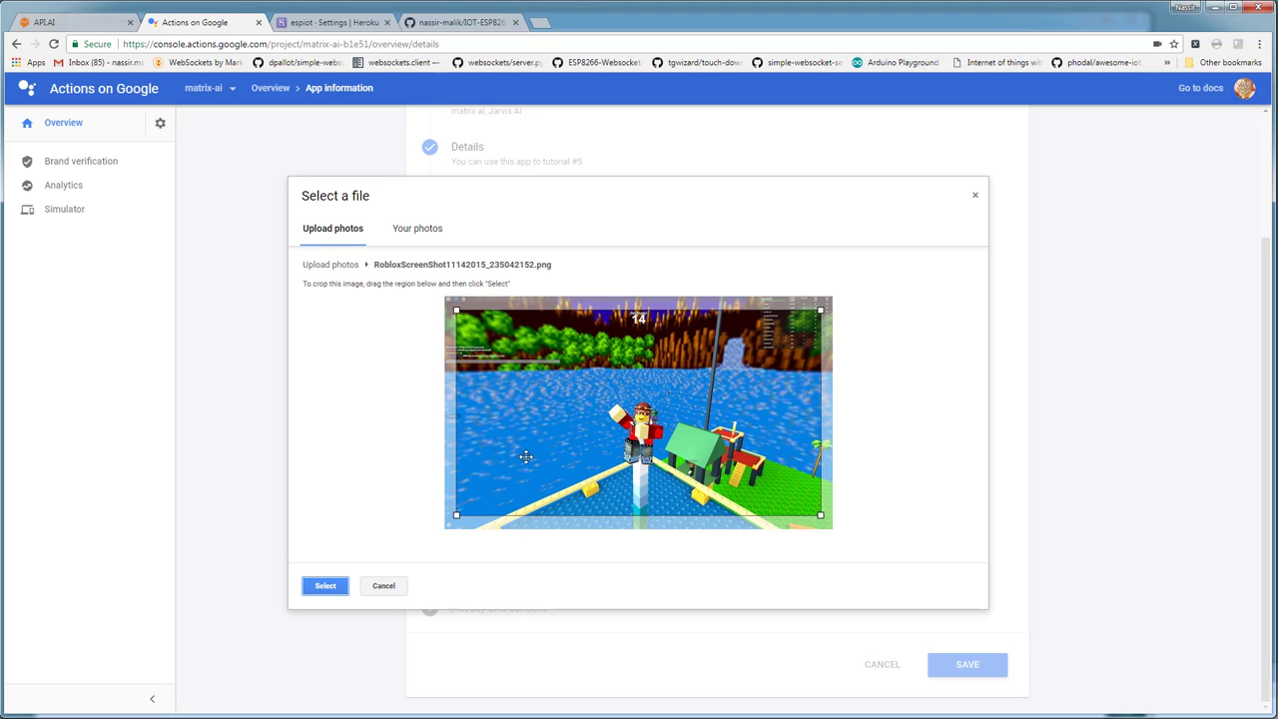
pyautogui.moveTo(599, 435); pyautogui.dragTo(605, 448)
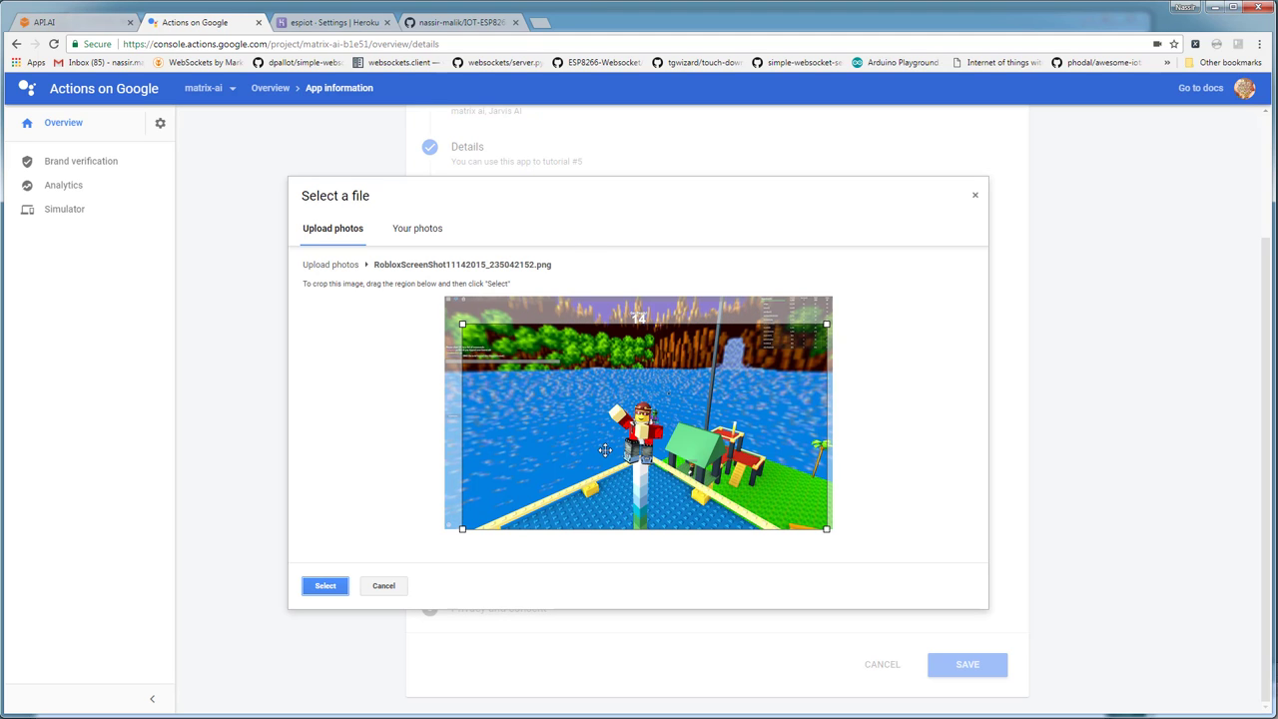
pyautogui.click(334, 595)
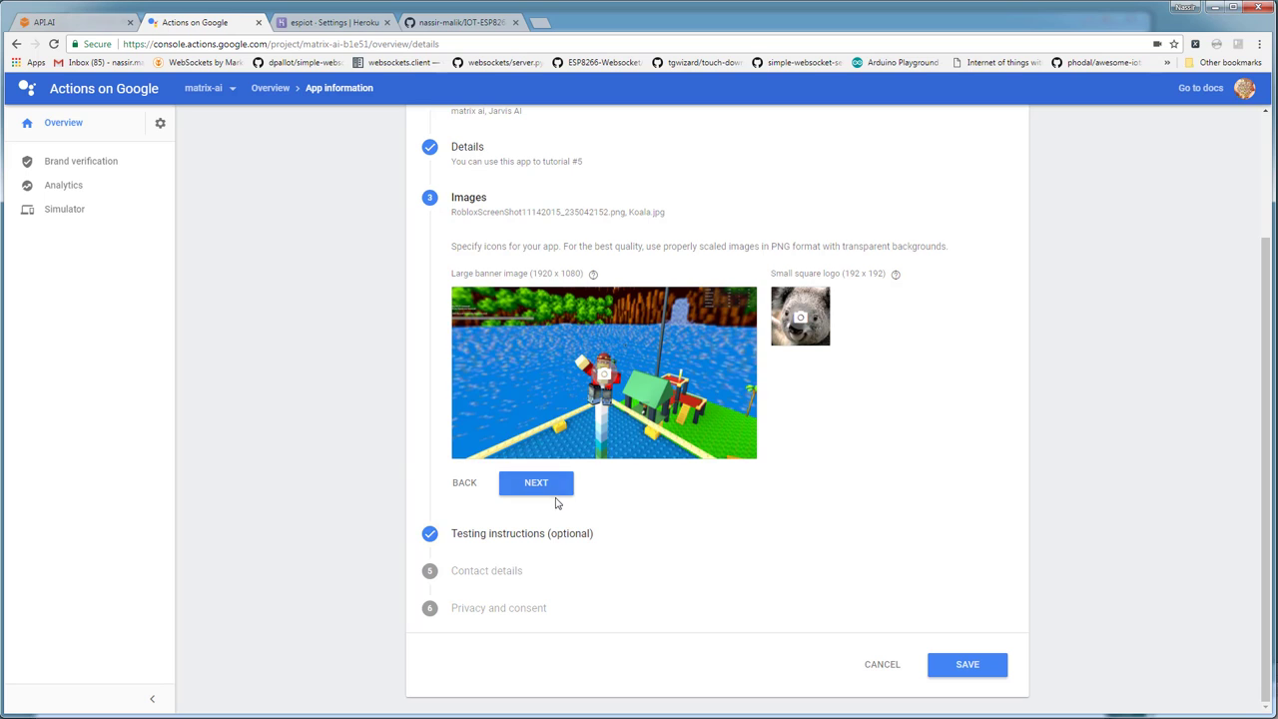
# Set the testing instructions to 'tutorial #5'
pyautogui.click(536, 484)
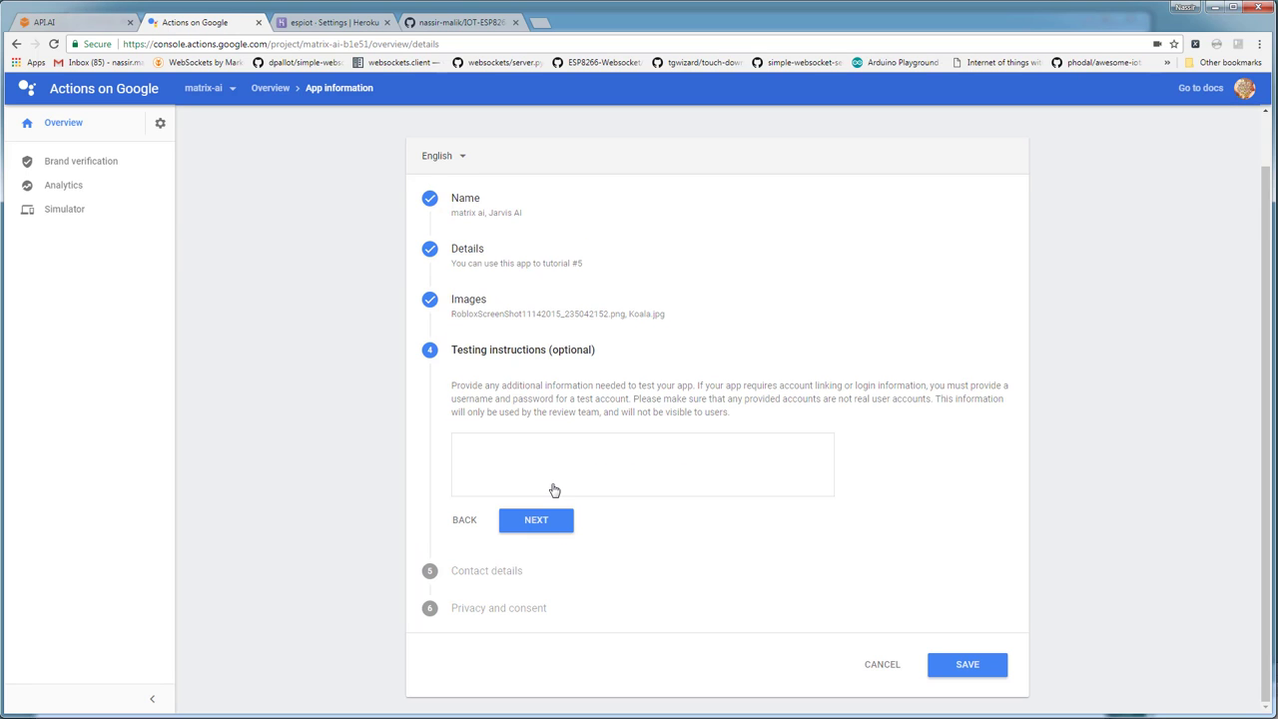
pyautogui.click(554, 476)
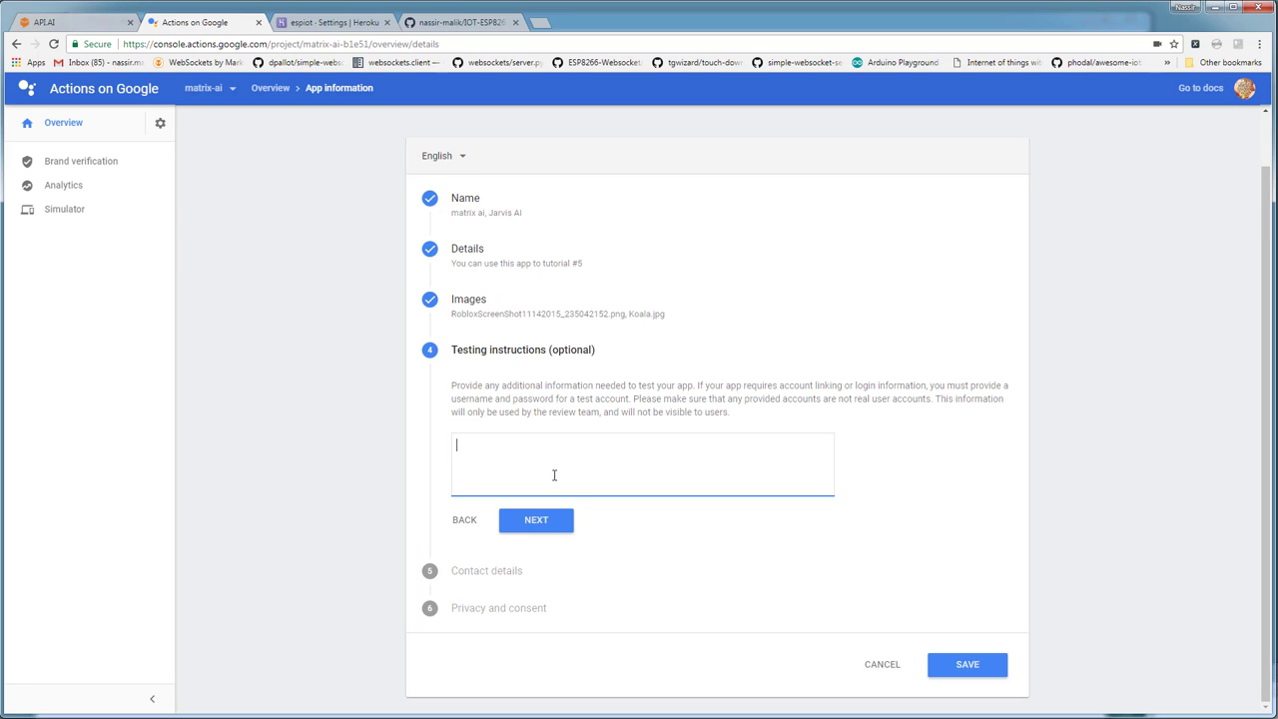
pyautogui.write('tutorial #5')
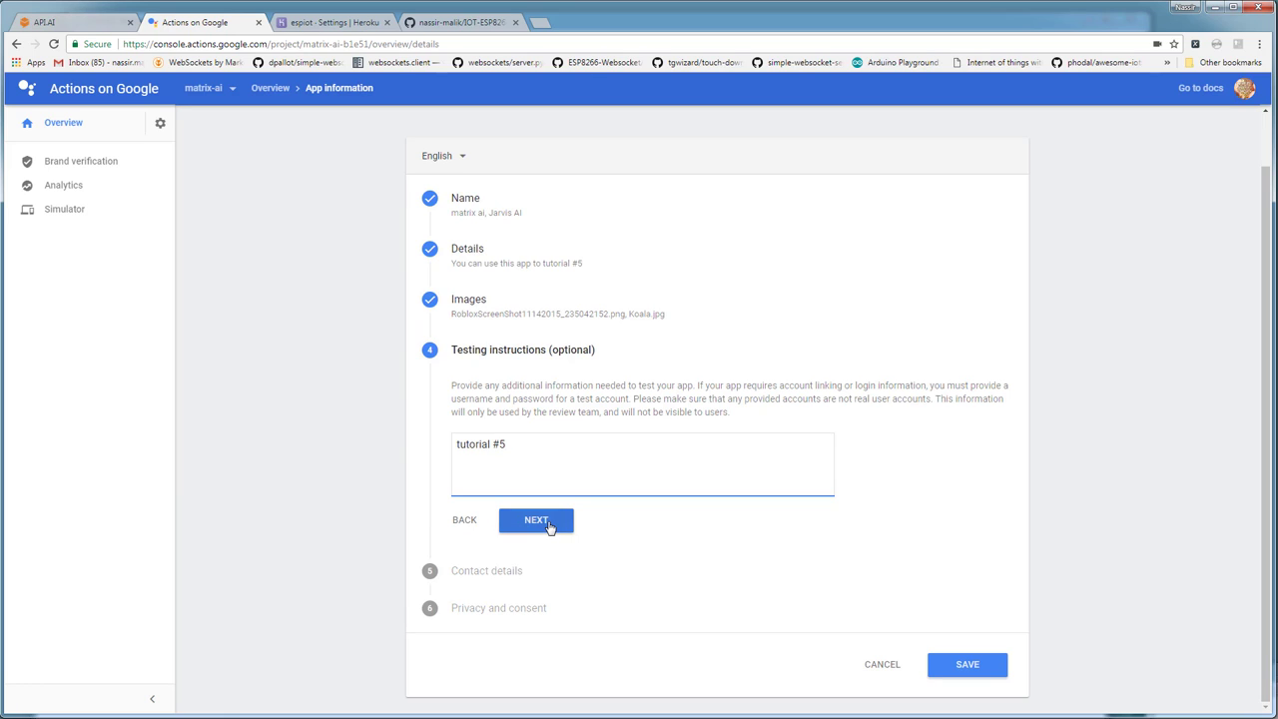
pyautogui.click(537, 521)
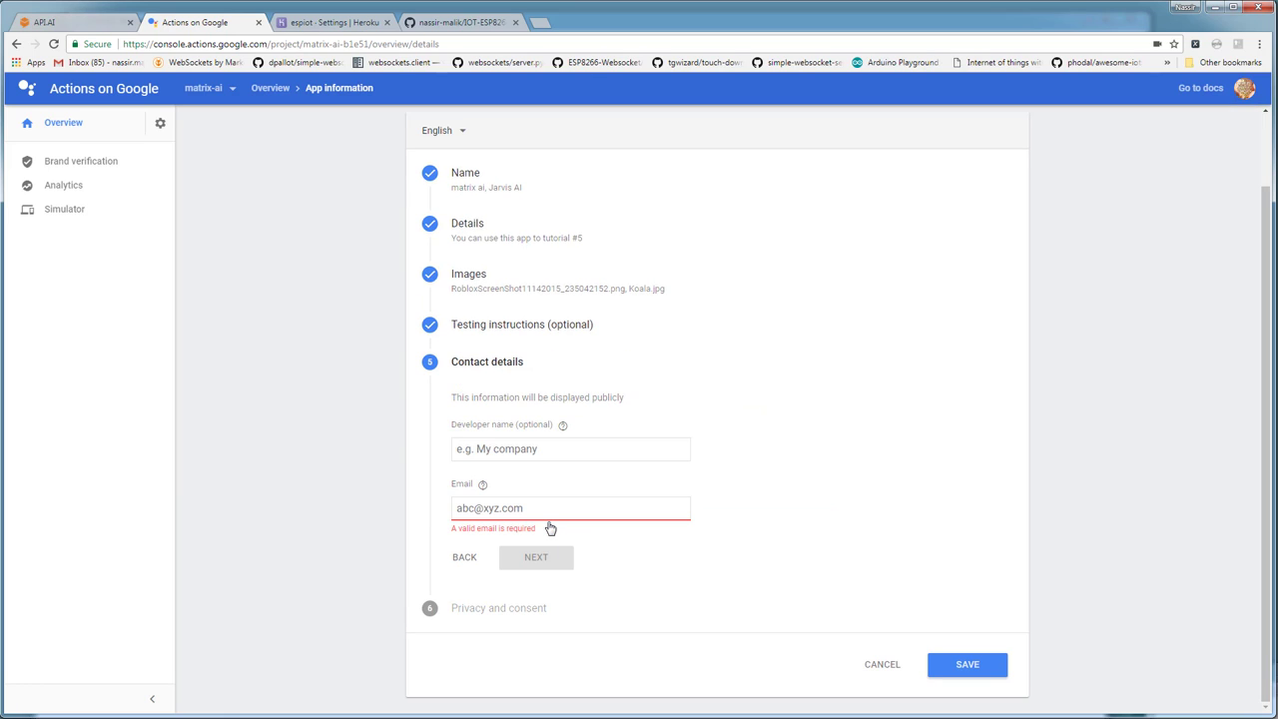
# Fill in the developer name and a placeholder test e-mail in Contact details
pyautogui.click(540, 452)
pyautogui.write('net')
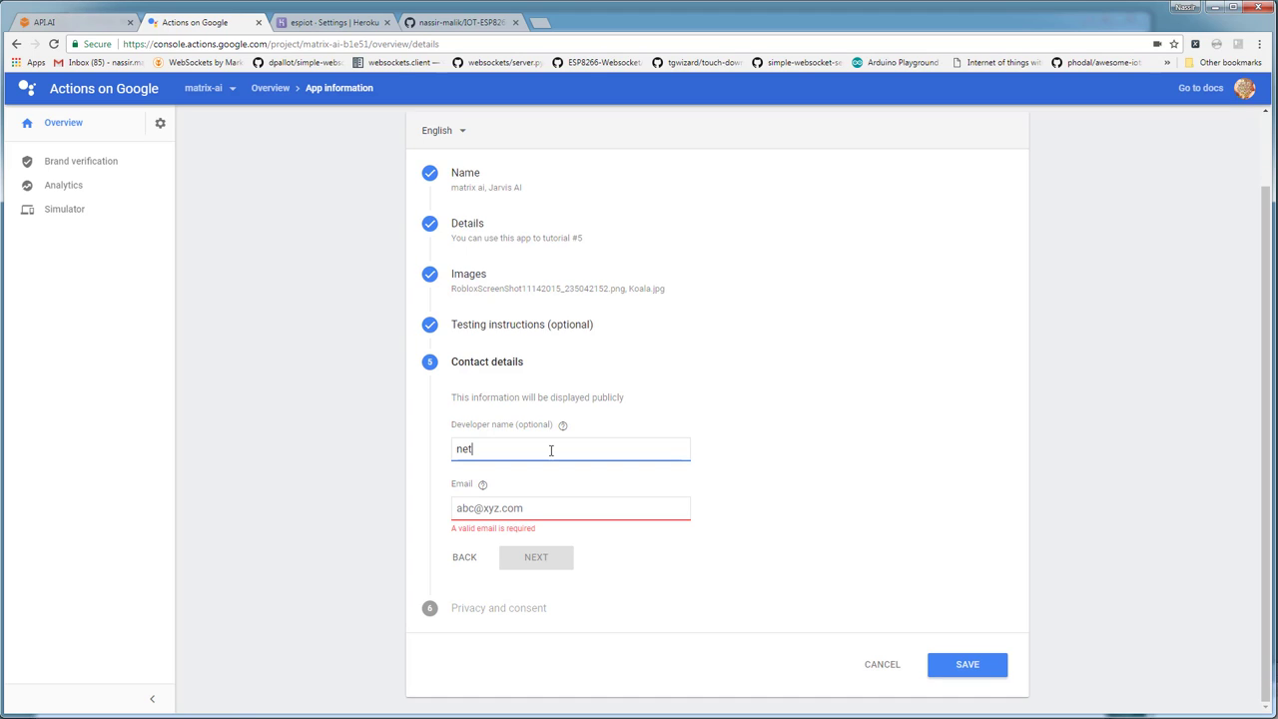
pyautogui.write('medias')
pyautogui.click(547, 511)
pyautogui.hotkey('ctrl', 'v')
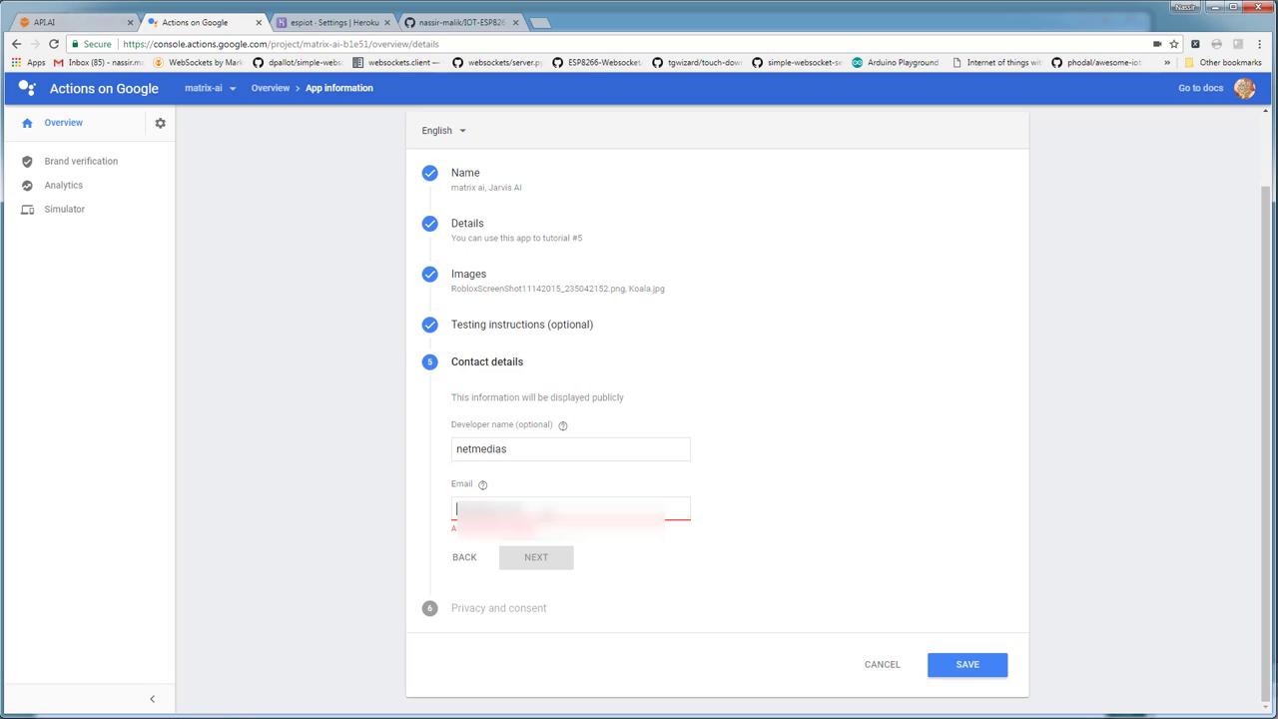
pyautogui.press('BackSpace')
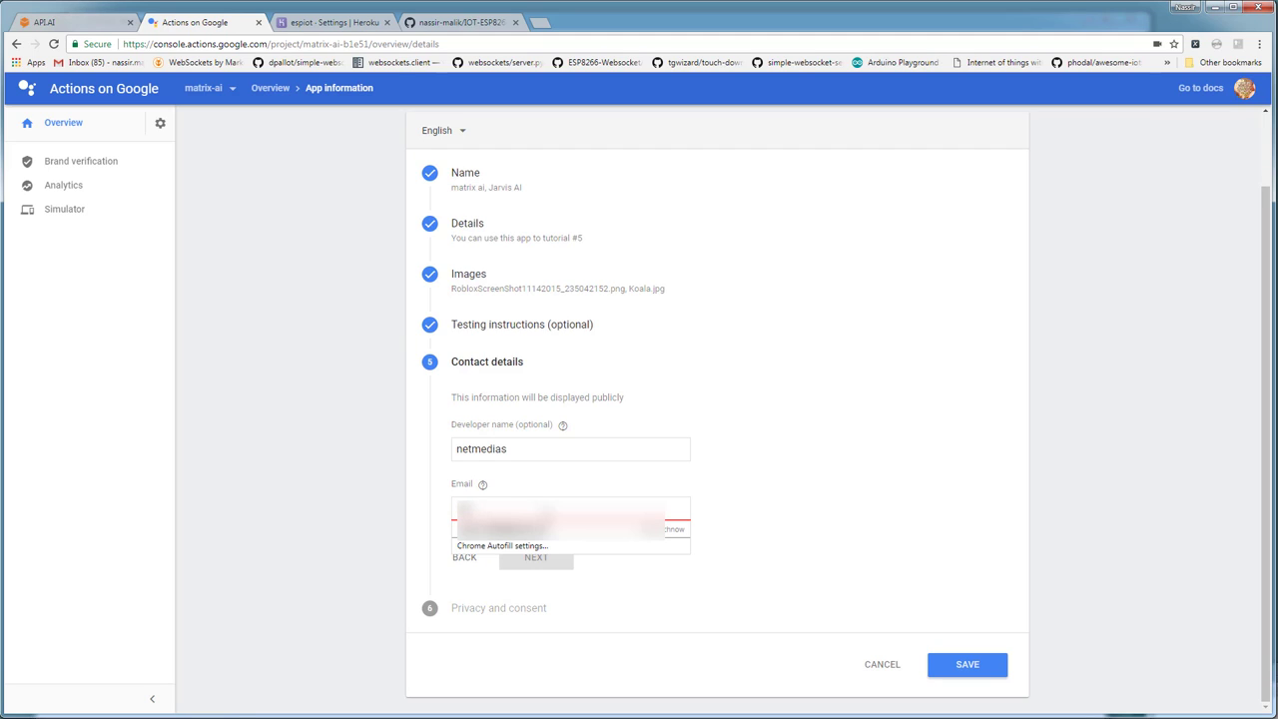
pyautogui.hotkey('ctrl', 'a')
pyautogui.press('BackSpace')
pyautogui.write('tes')
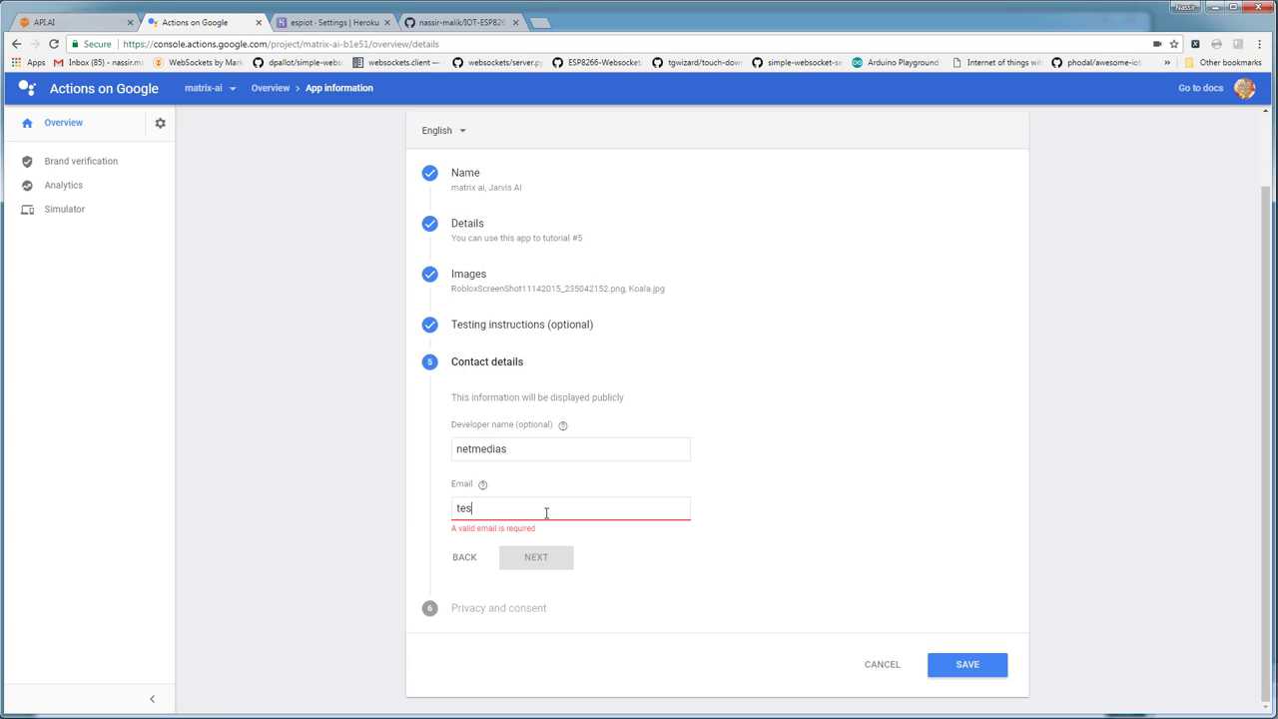
pyautogui.write('t@teat')
pyautogui.press('BackSpace')
pyautogui.press('BackSpace')
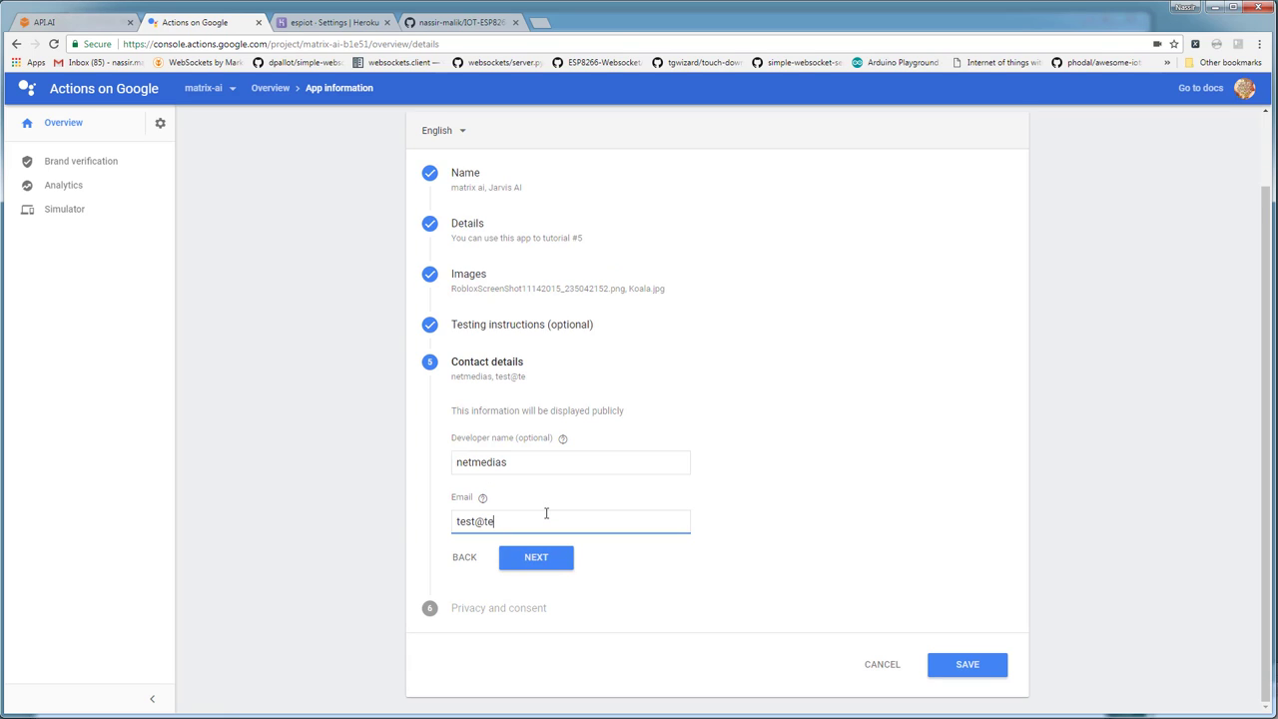
pyautogui.write('st.com')
pyautogui.click(537, 562)
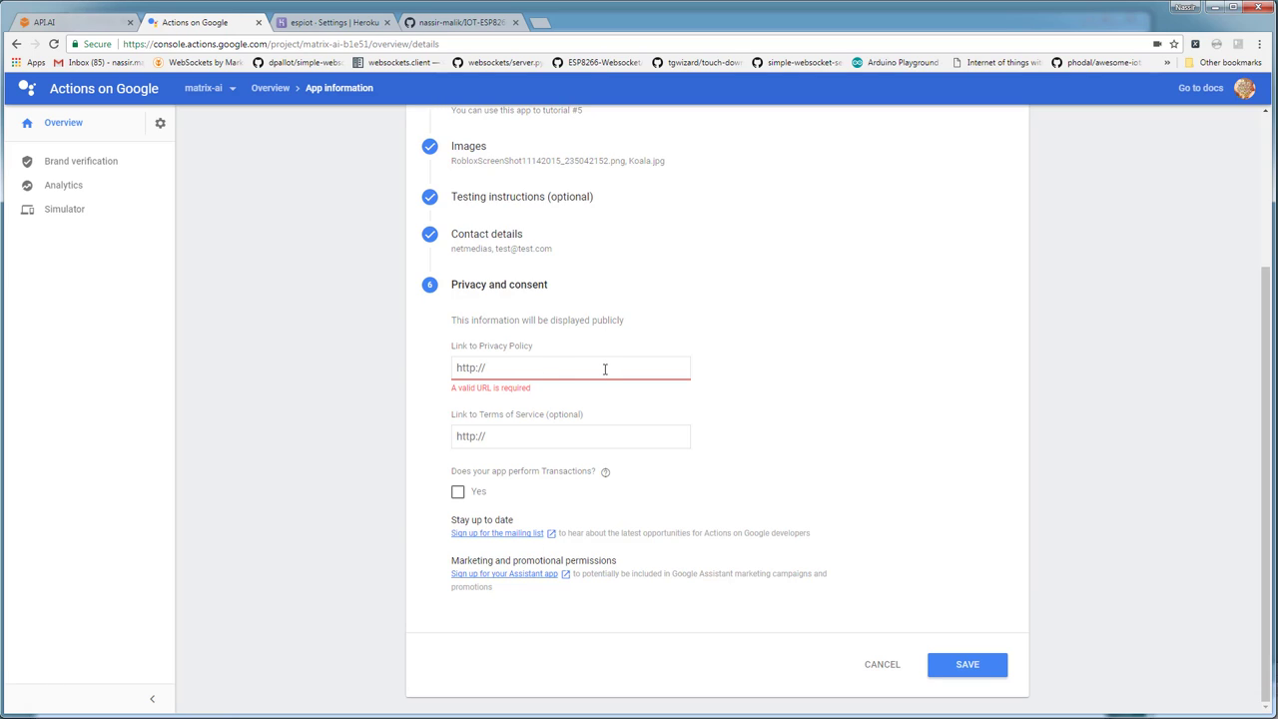
pyautogui.write('http://')
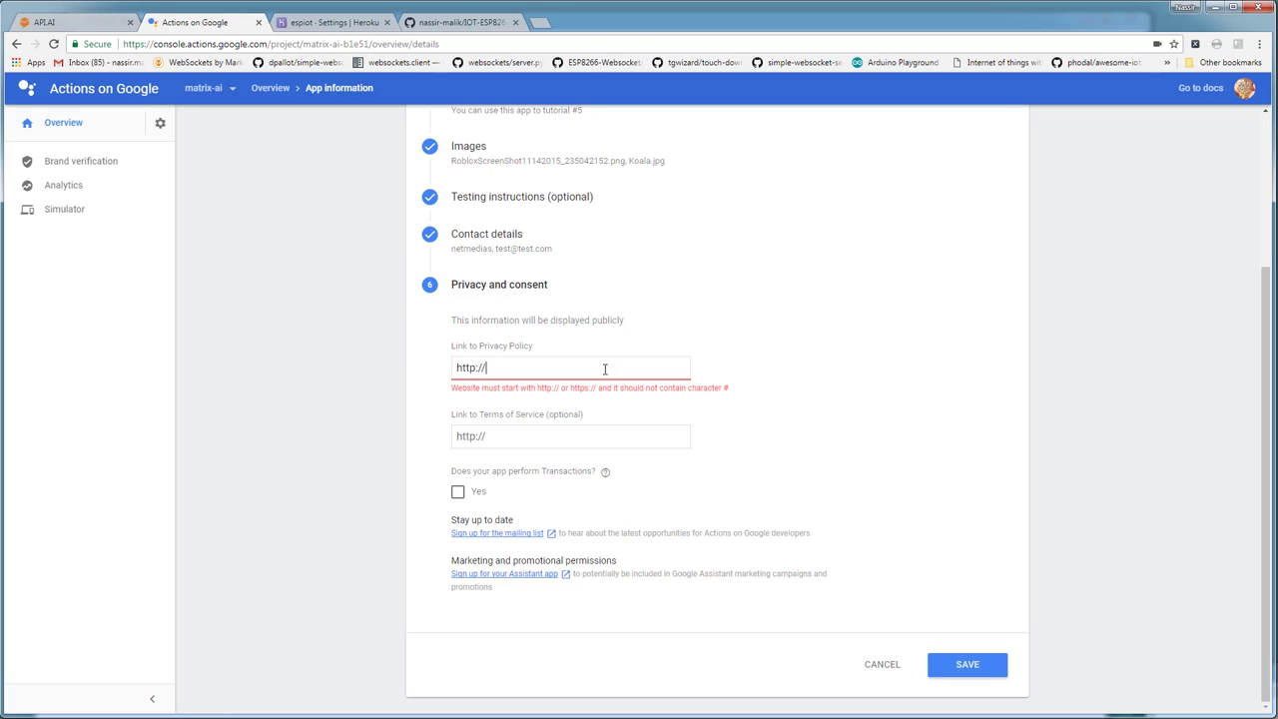
pyautogui.write('www.')
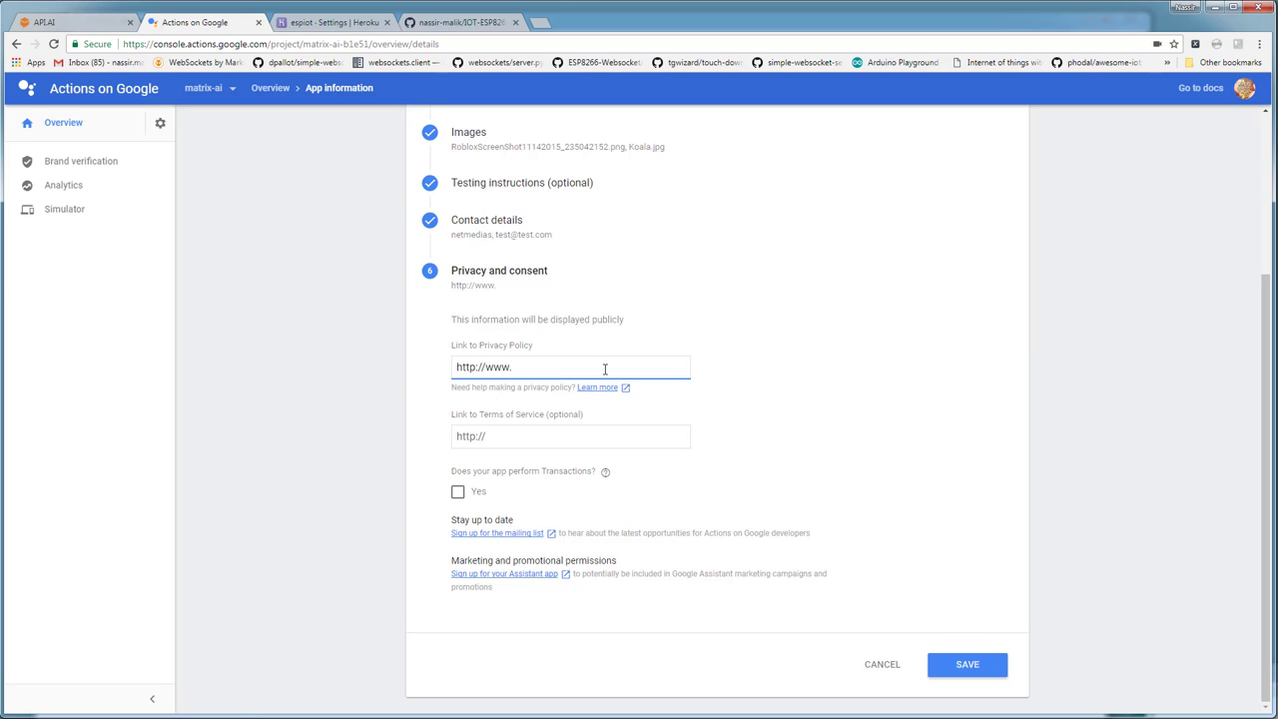
pyautogui.write('netmedias.com')
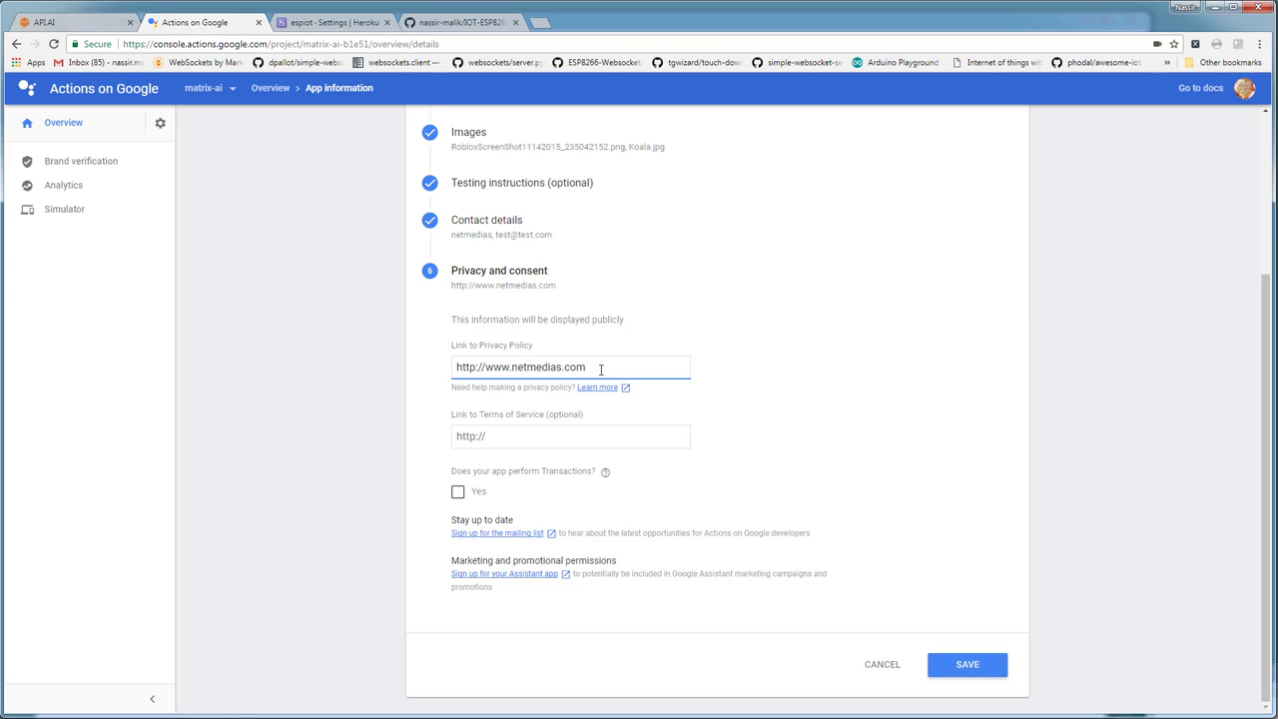
pyautogui.moveTo(600, 370); pyautogui.dragTo(324, 365)
pyautogui.hotkey('ctrl', 'c')
pyautogui.click(583, 451)
pyautogui.click(581, 439)
pyautogui.hotkey('ctrl', 'v')
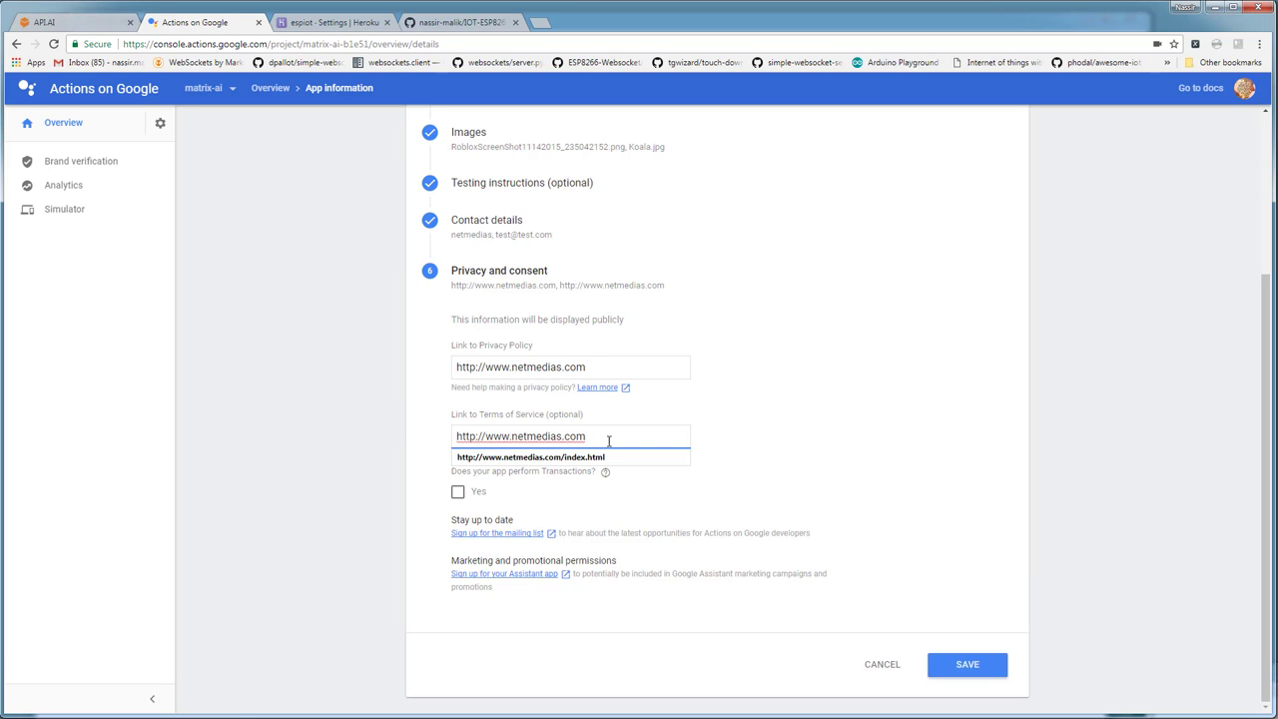
pyautogui.click(604, 460)
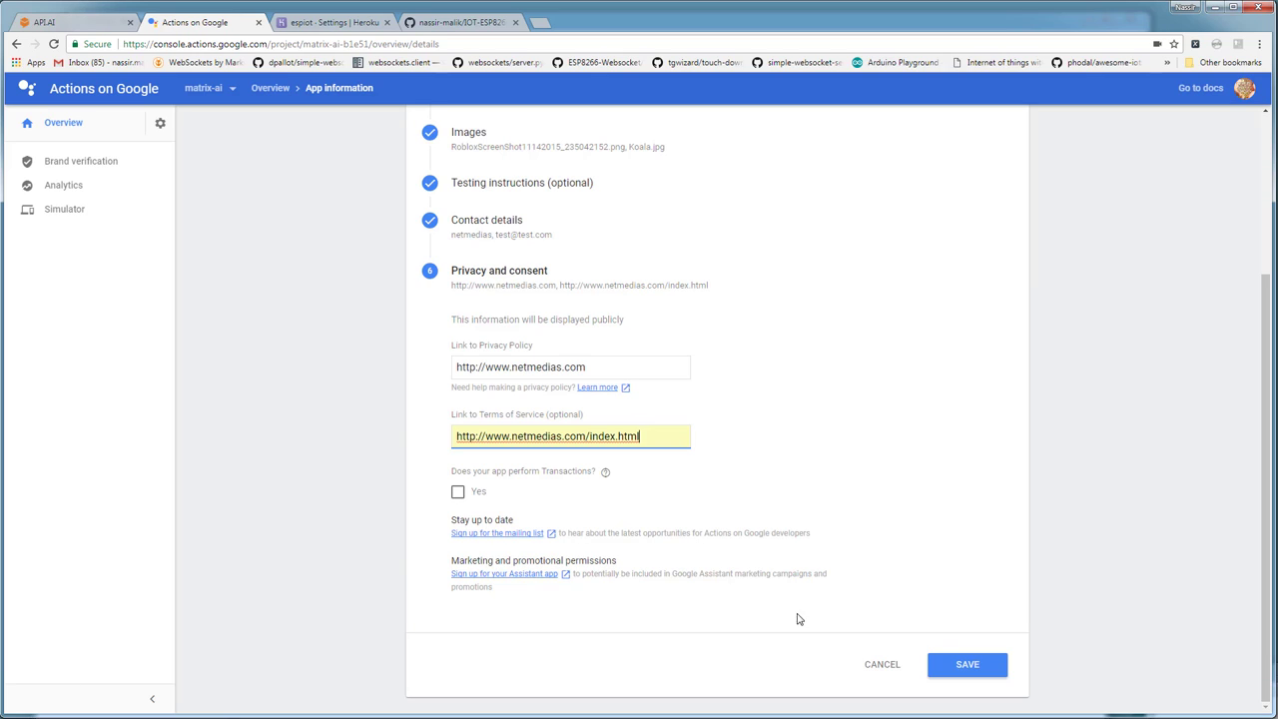
pyautogui.click(969, 665)
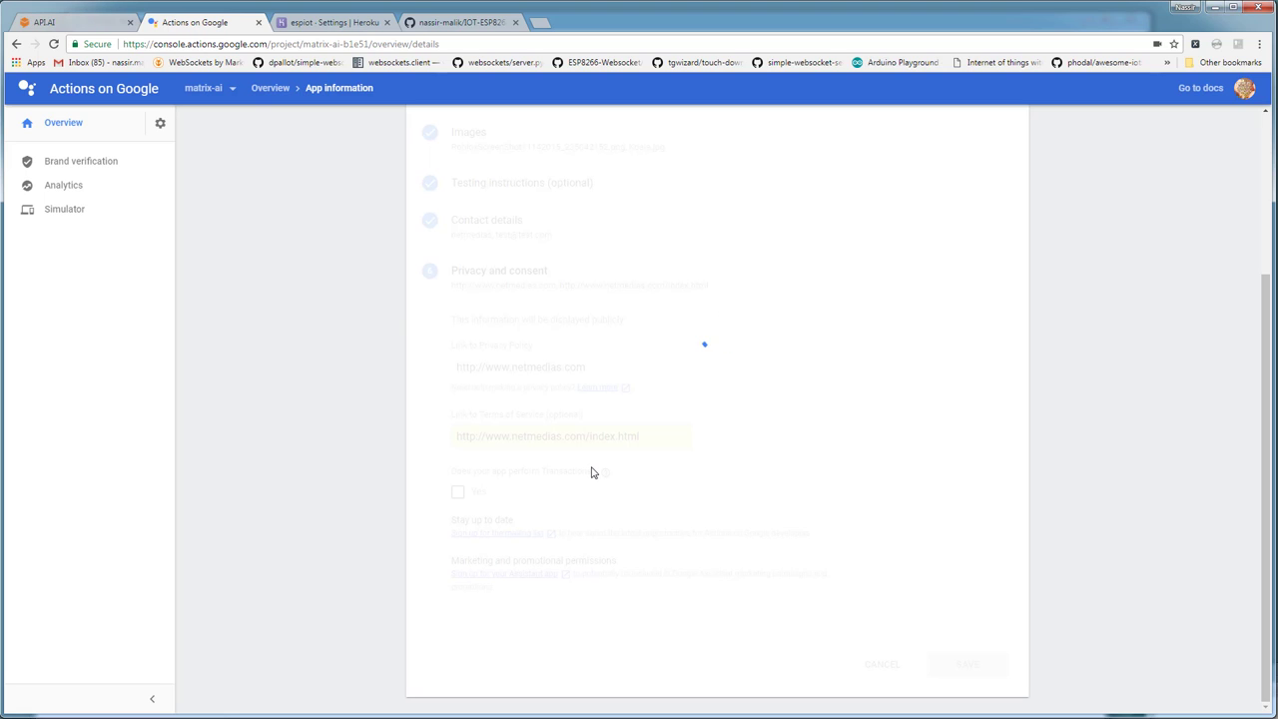
pyautogui.click(44, 24)
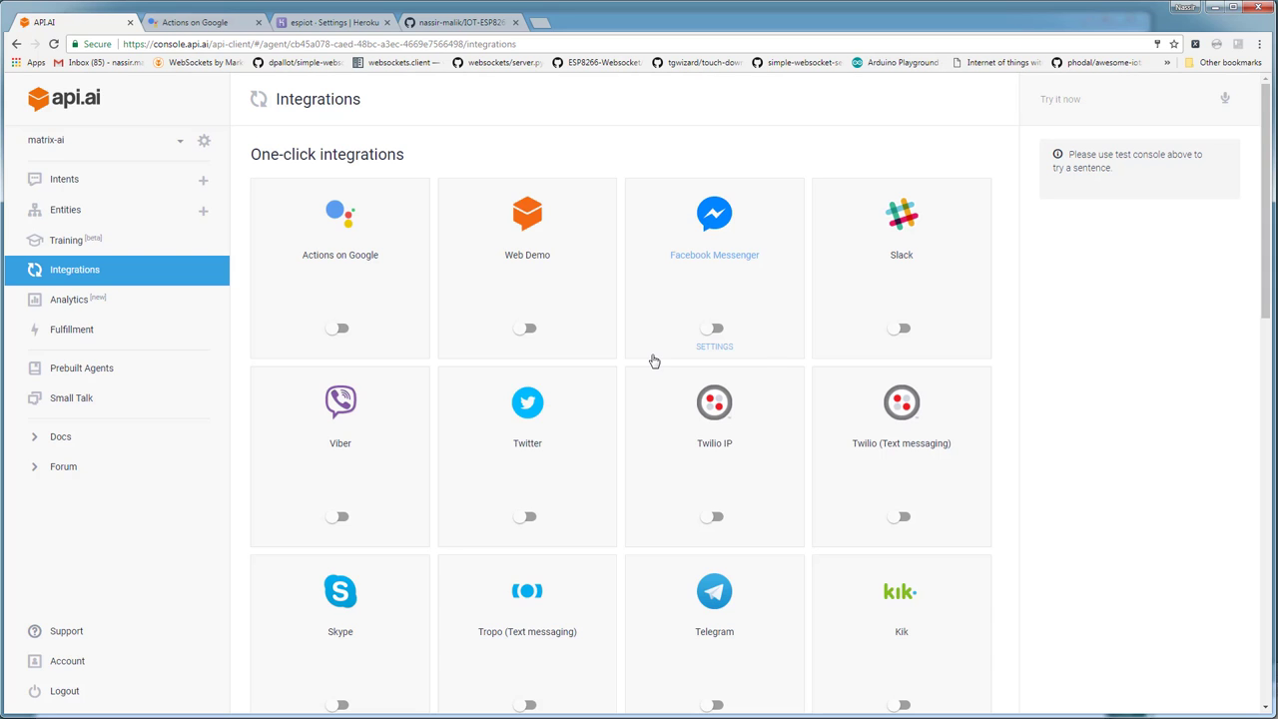
# Look over API.AI's Integrations page, then return to the Actions on Google app information
pyautogui.scroll(-2, 654, 361)
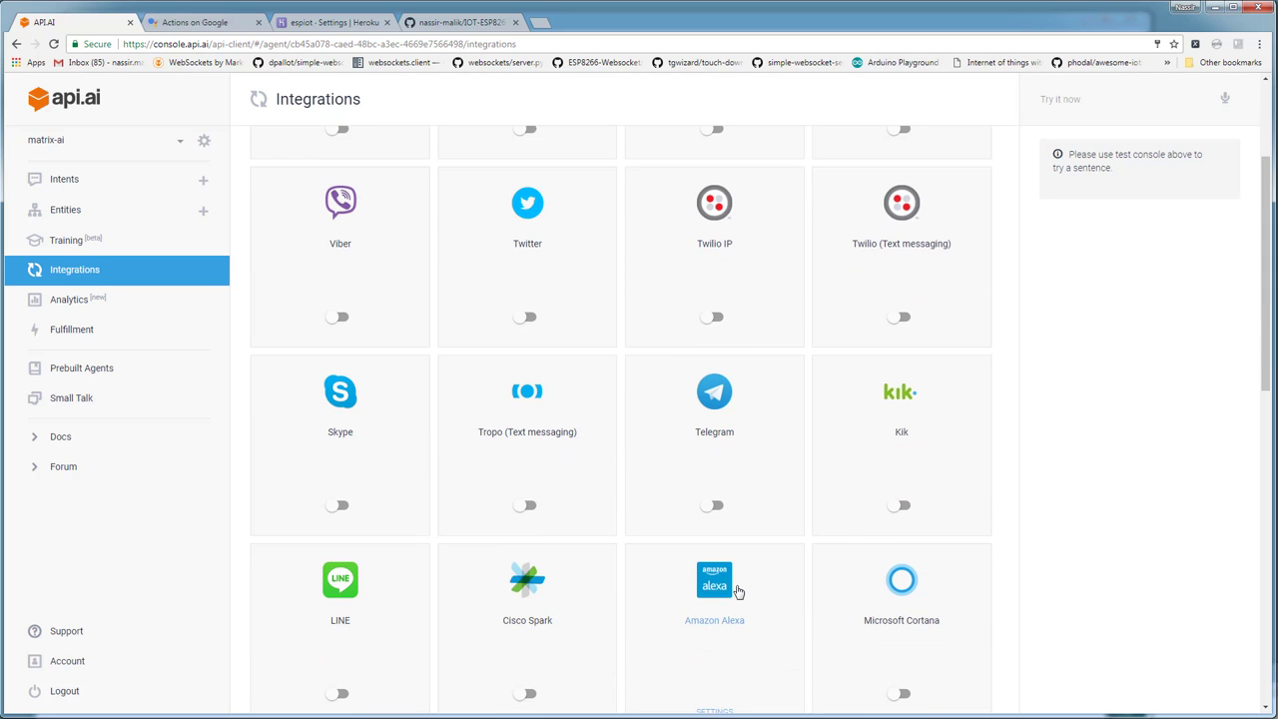
pyautogui.scroll(2, 737, 593)
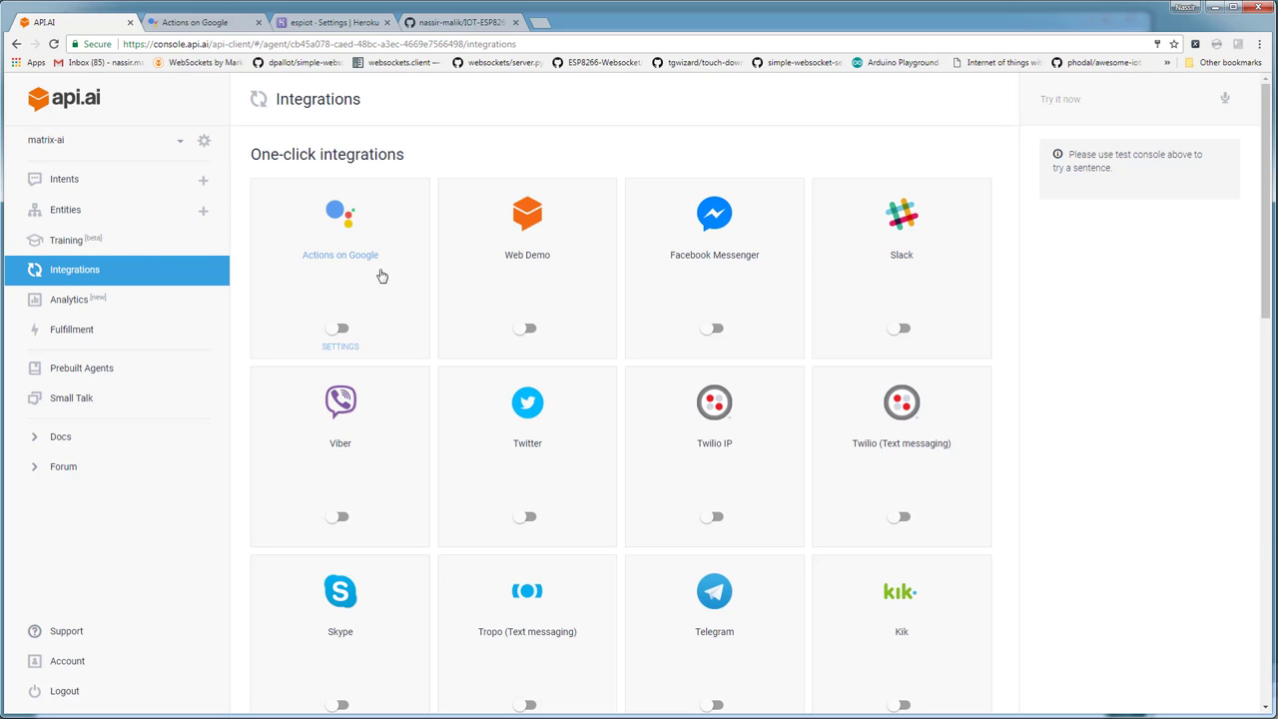
pyautogui.hotkey('ctrl', 'Tab')
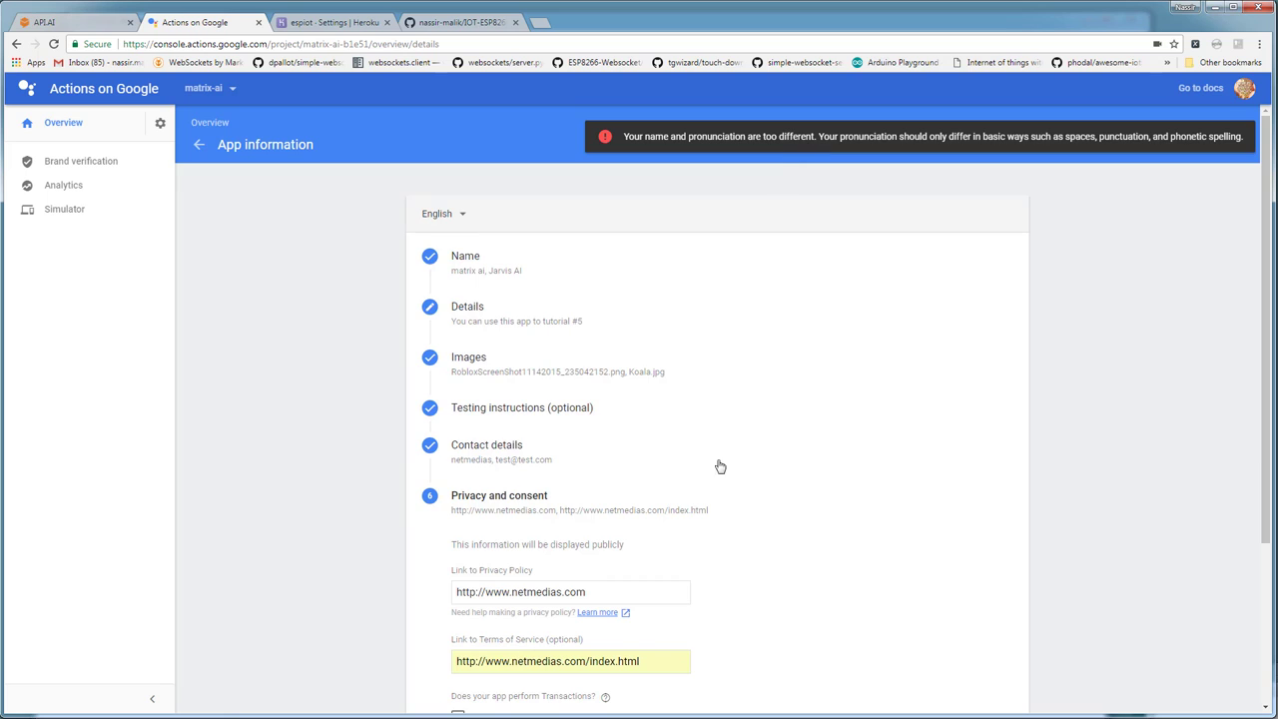
# Rename the app from 'matrix ai' to 'Jarvis AI' to match its pronunciation
pyautogui.scroll(-2, 719, 490)
pyautogui.scroll(2, 549, 410)
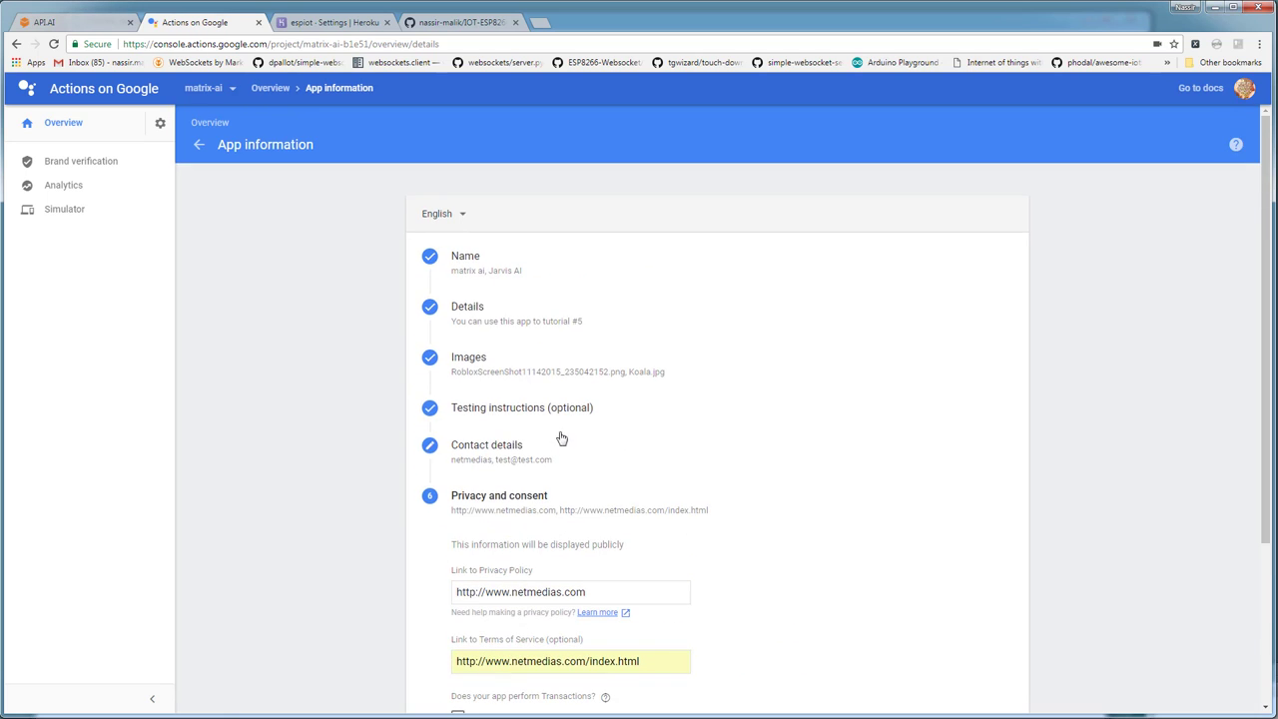
pyautogui.click(469, 267)
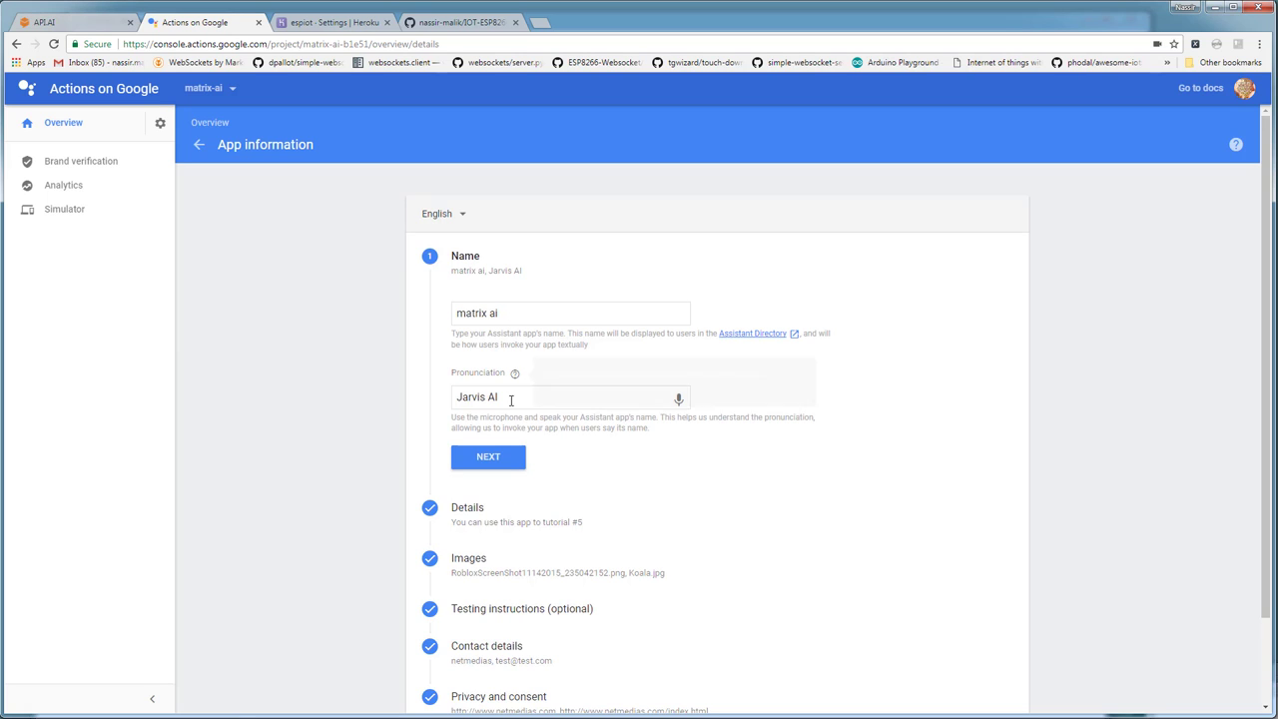
pyautogui.moveTo(512, 400); pyautogui.dragTo(383, 390)
pyautogui.hotkey('ctrl', 'c')
pyautogui.moveTo(519, 308); pyautogui.dragTo(352, 312)
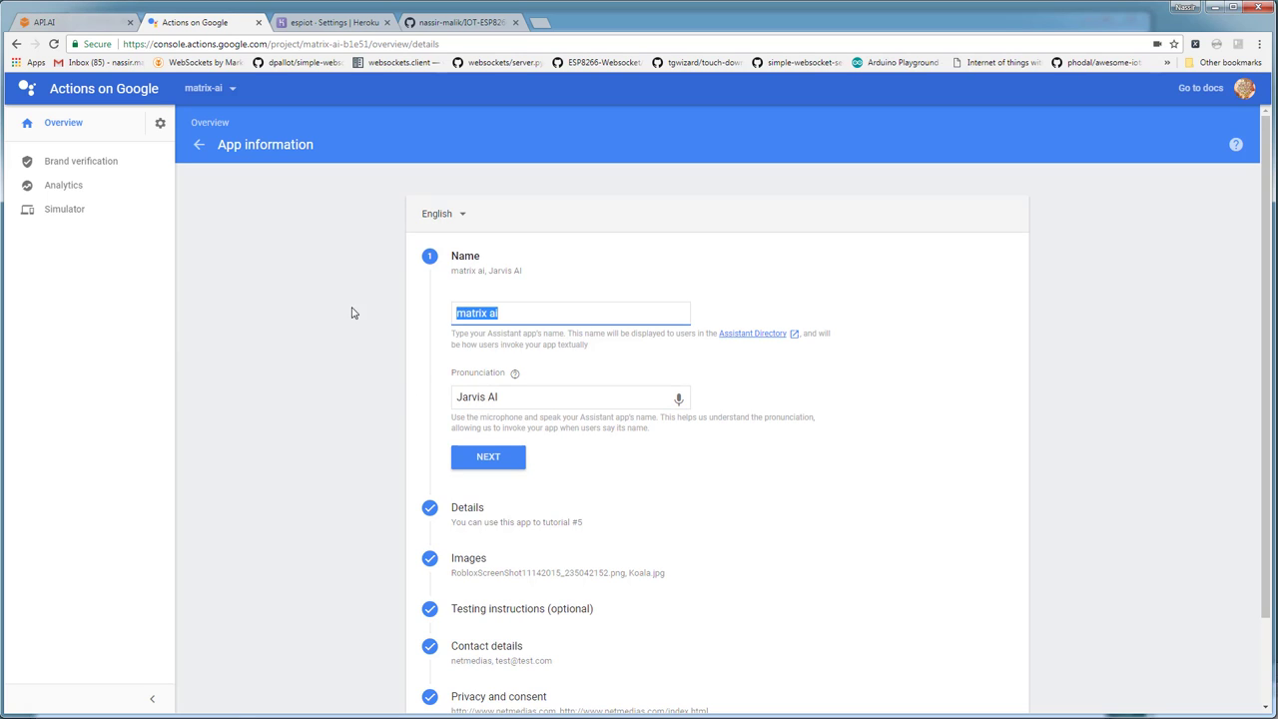
pyautogui.hotkey('ctrl', 'v')
pyautogui.click(794, 512)
# Change the sample invocation to 'Talk to jarvis AI' and save the app information
pyautogui.scroll(-2, 785, 585)
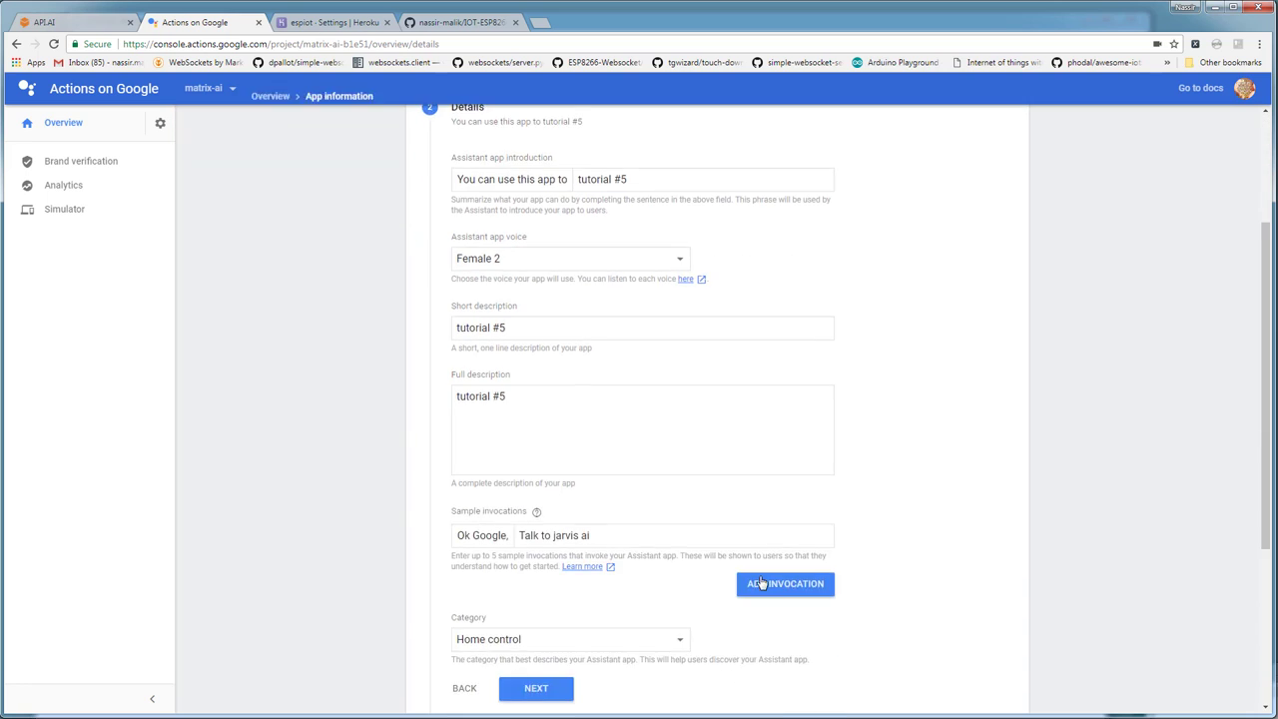
pyautogui.scroll(-3, 759, 583)
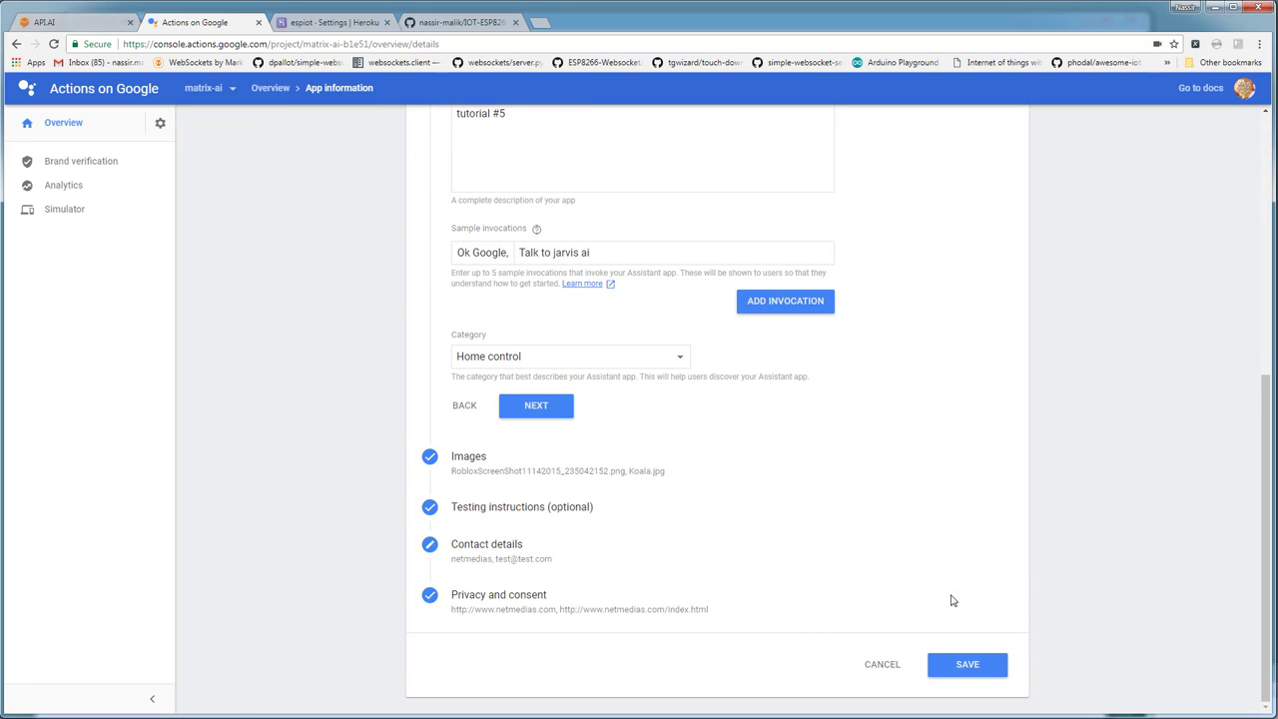
pyautogui.moveTo(620, 253); pyautogui.dragTo(554, 255)
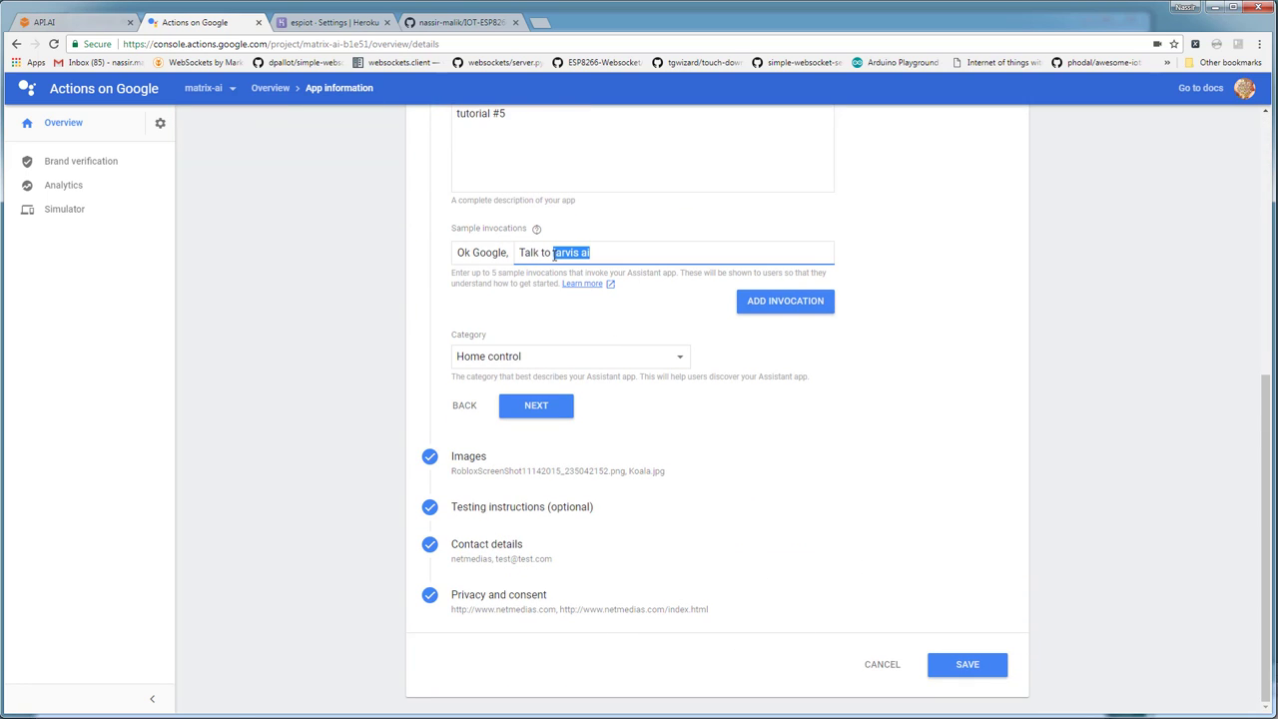
pyautogui.hotkey('ctrl', 'v')
pyautogui.write('j')
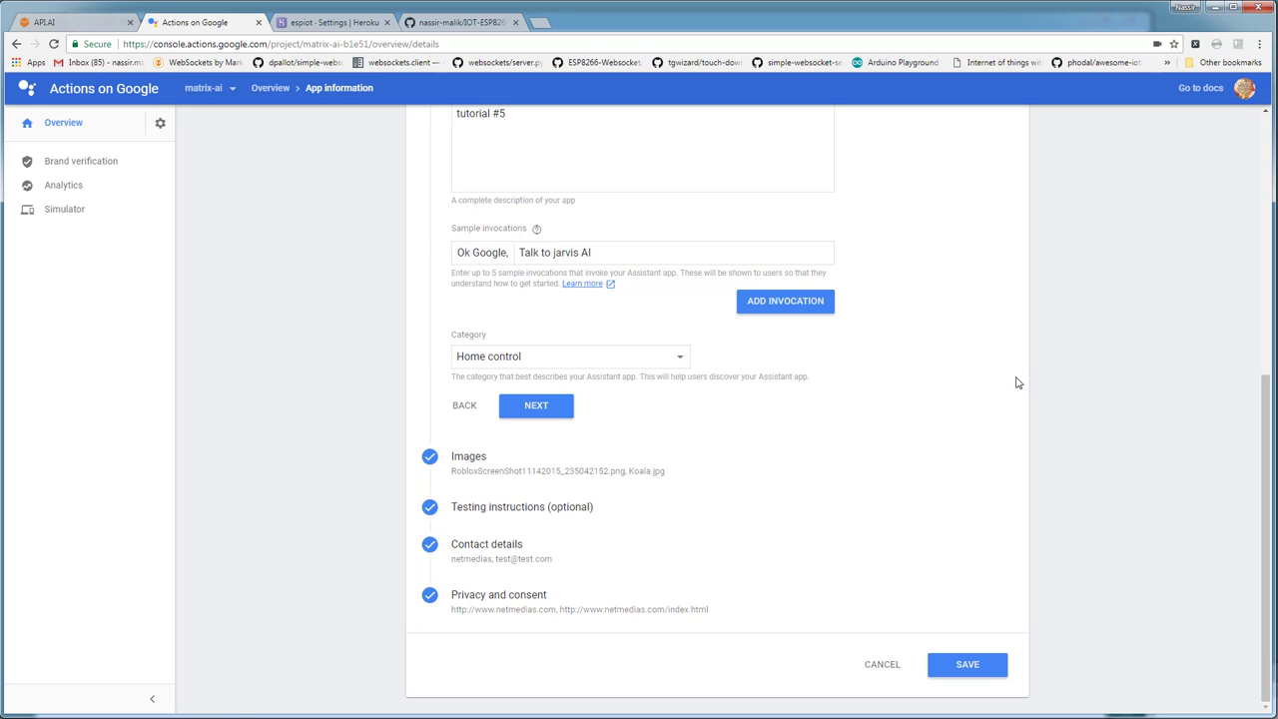
pyautogui.click(1015, 379)
pyautogui.click(967, 665)
pyautogui.scroll(-1, 895, 509)
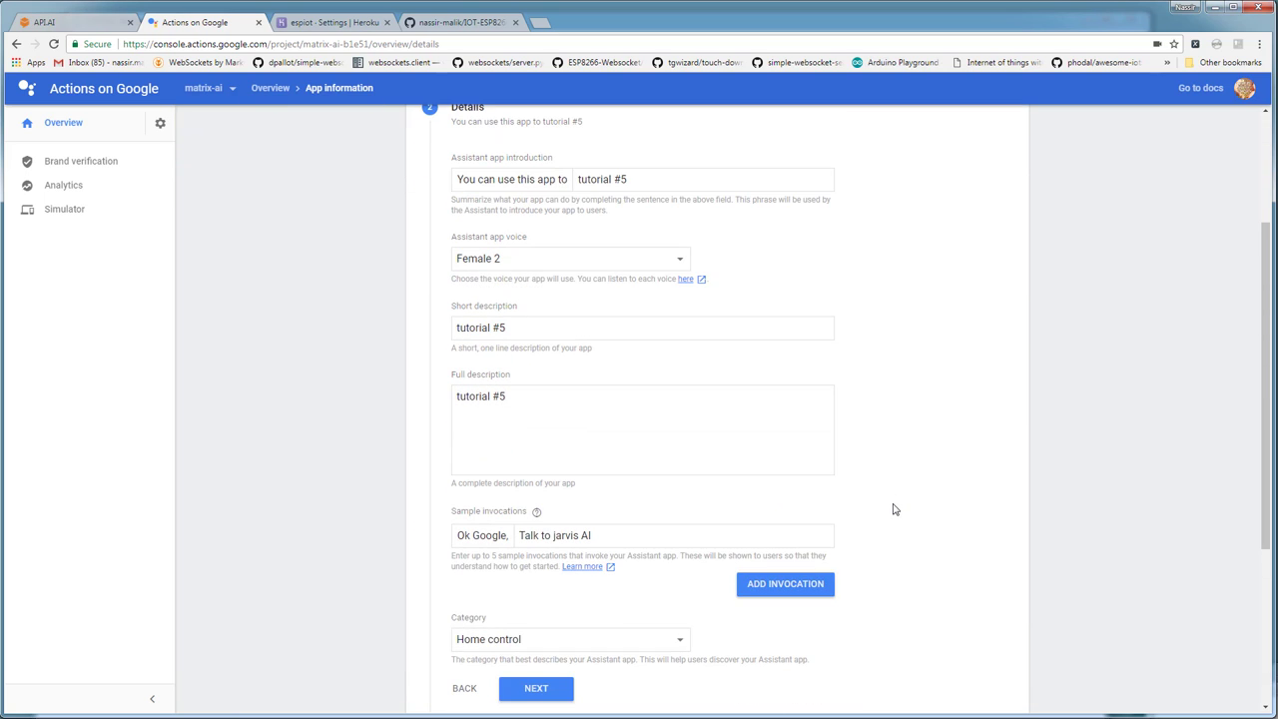
pyautogui.scroll(2, 895, 509)
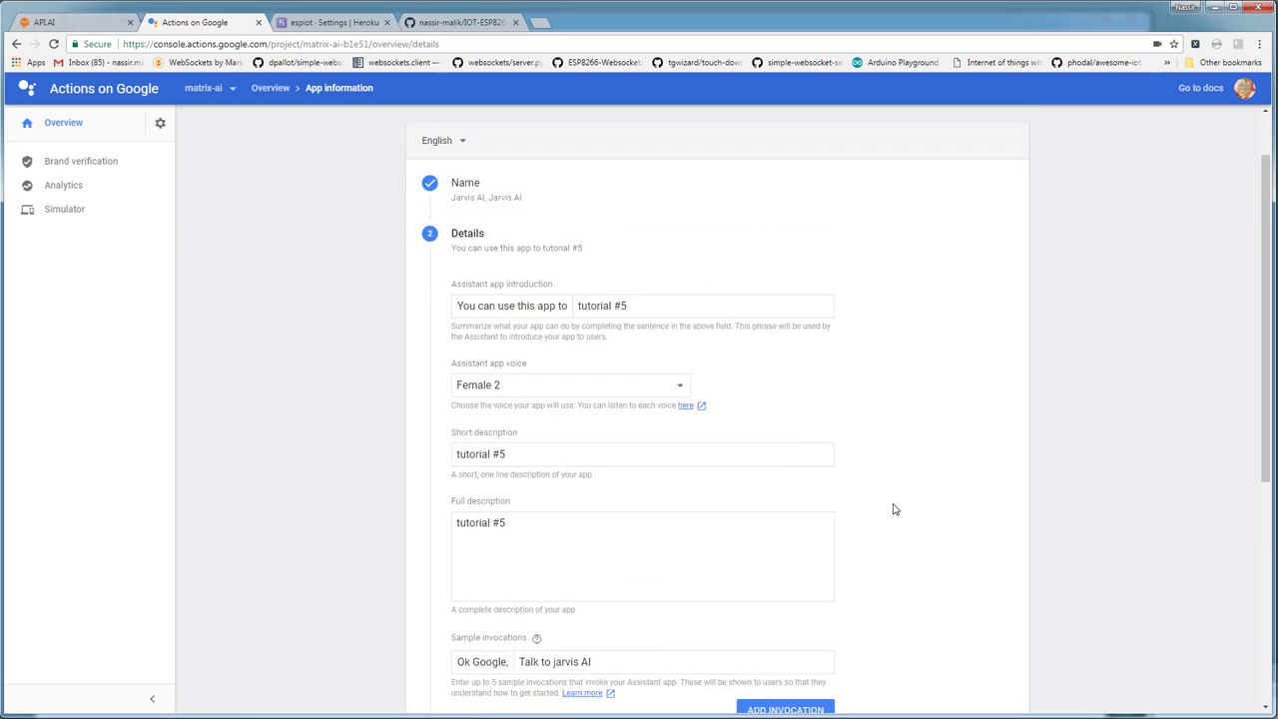
pyautogui.scroll(-3, 847, 574)
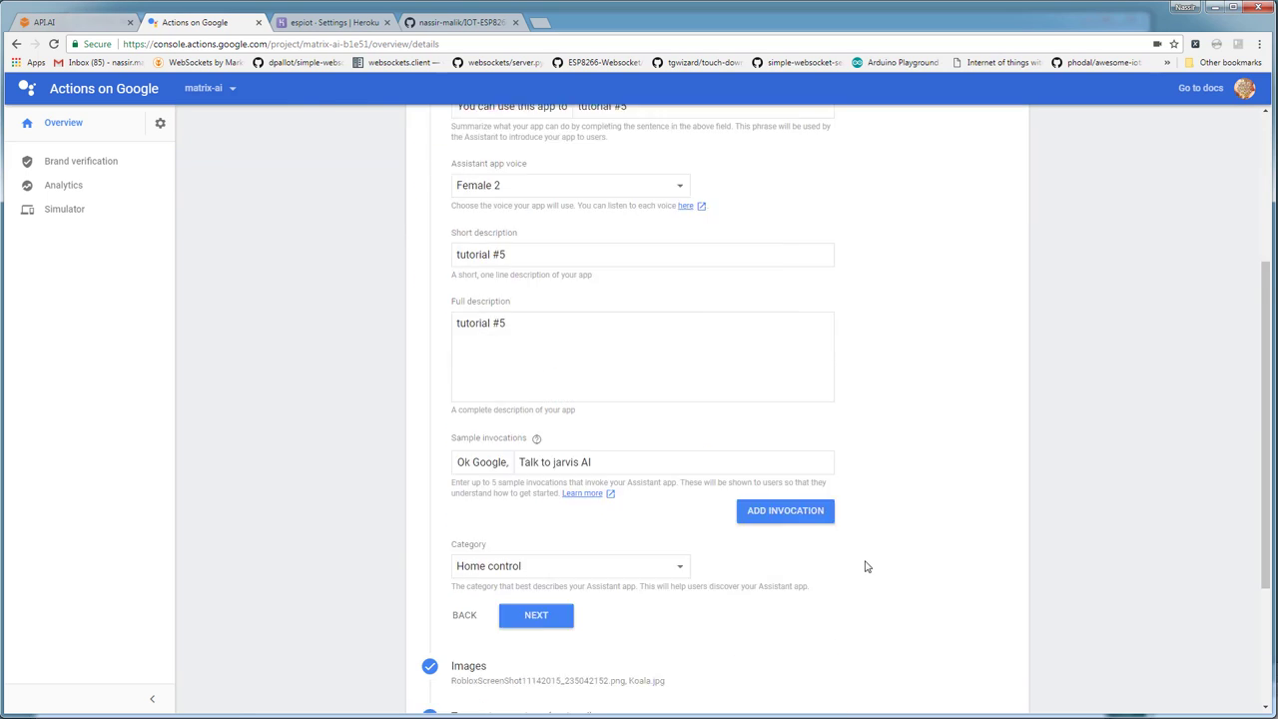
pyautogui.scroll(-1, 811, 579)
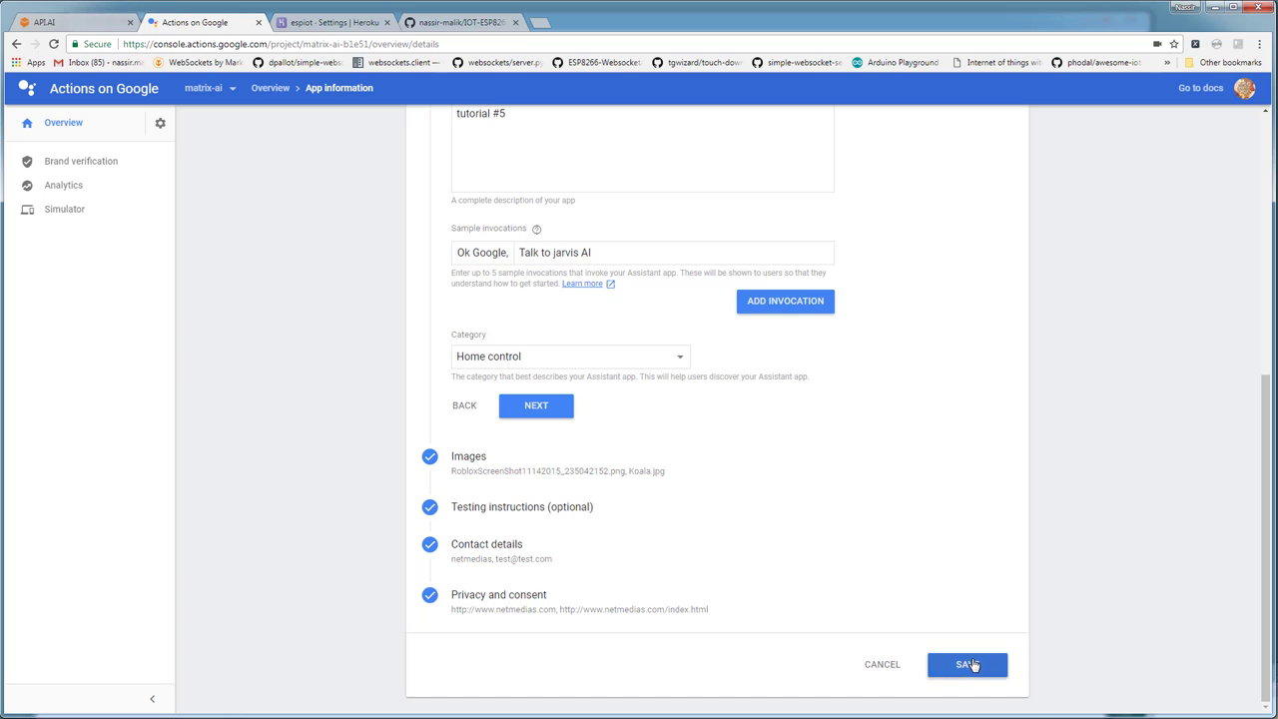
pyautogui.click(970, 665)
pyautogui.scroll(-3, 509, 477)
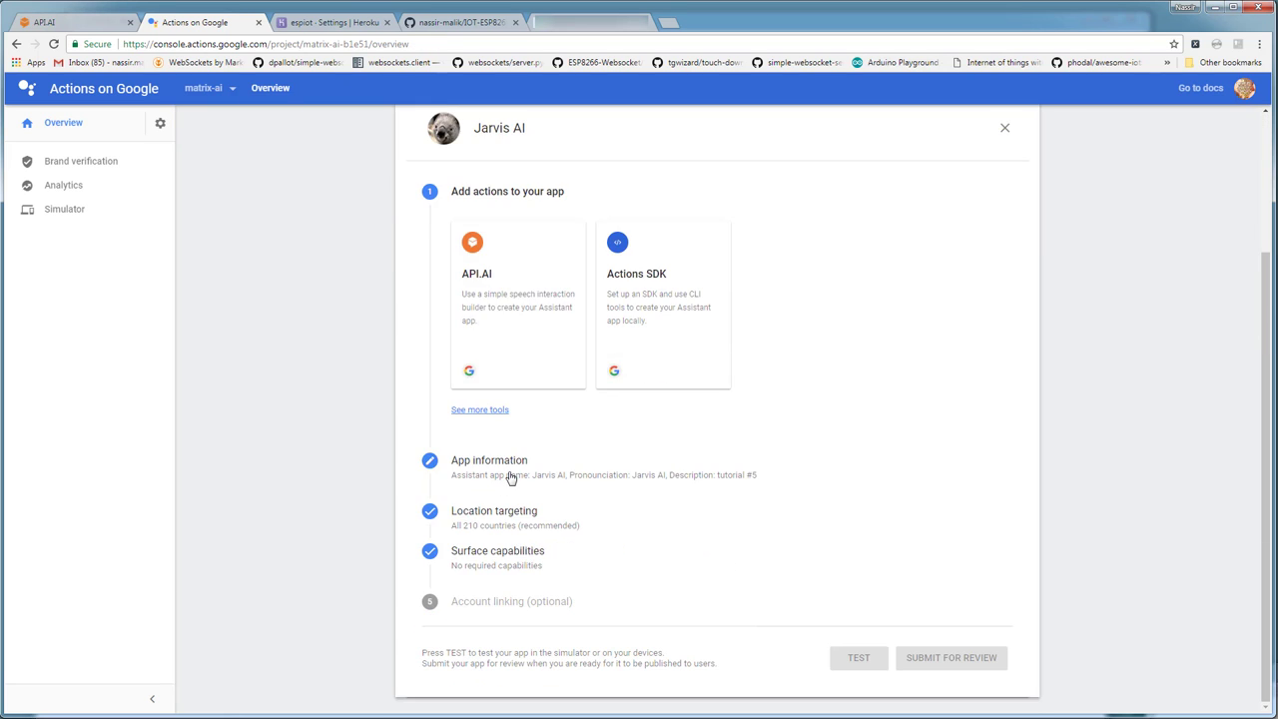
pyautogui.scroll(3, 509, 477)
# Turn on the Actions on Google integration in API.AI's Integrations page
pyautogui.click(78, 26)
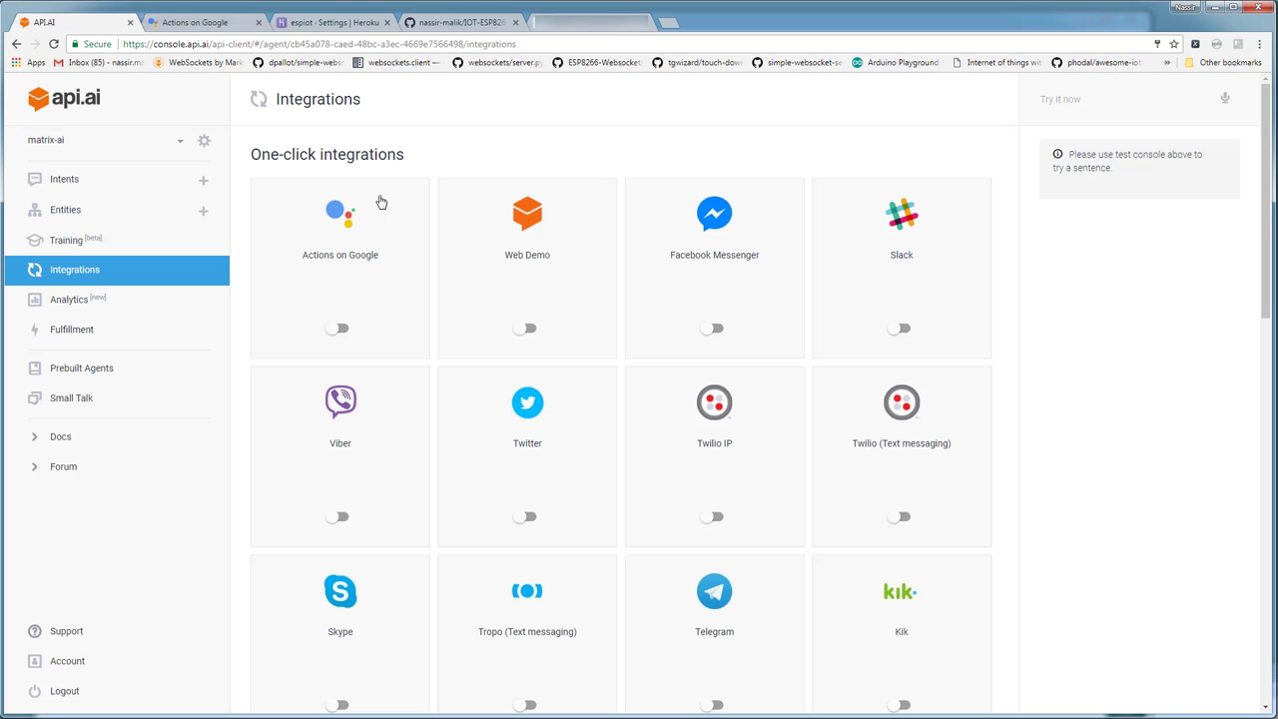
pyautogui.click(351, 258)
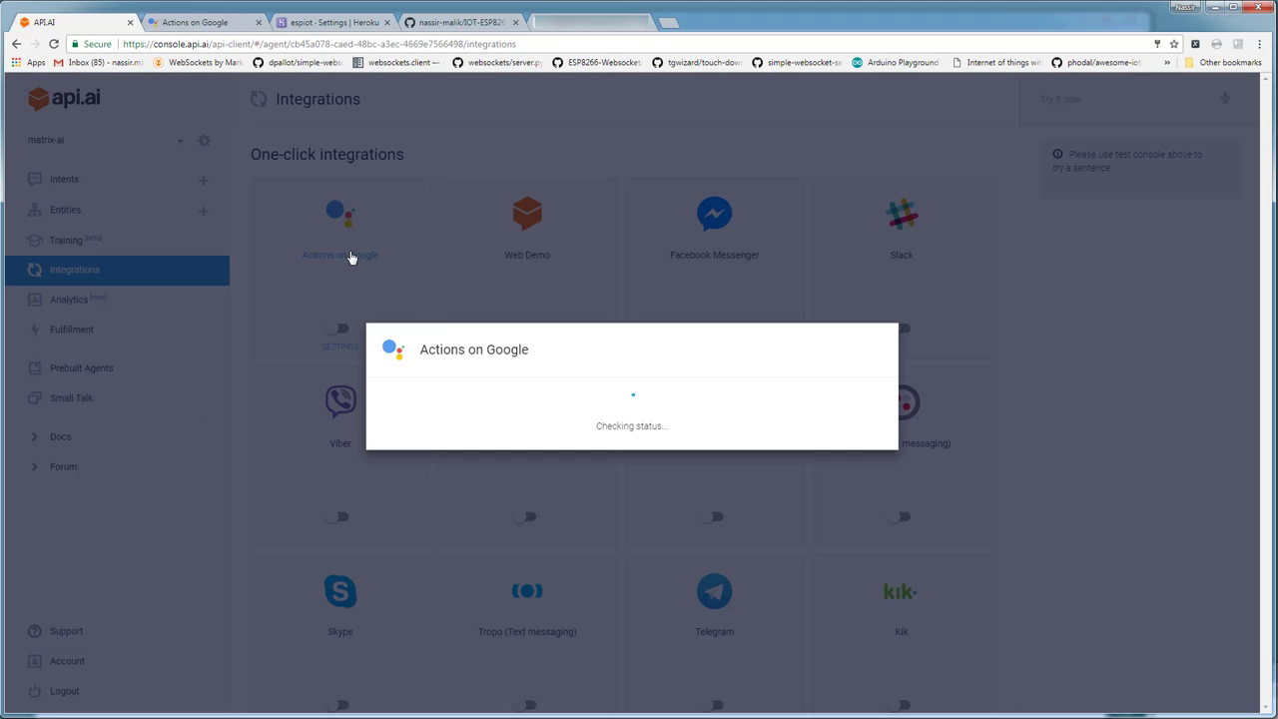
pyautogui.click(876, 205)
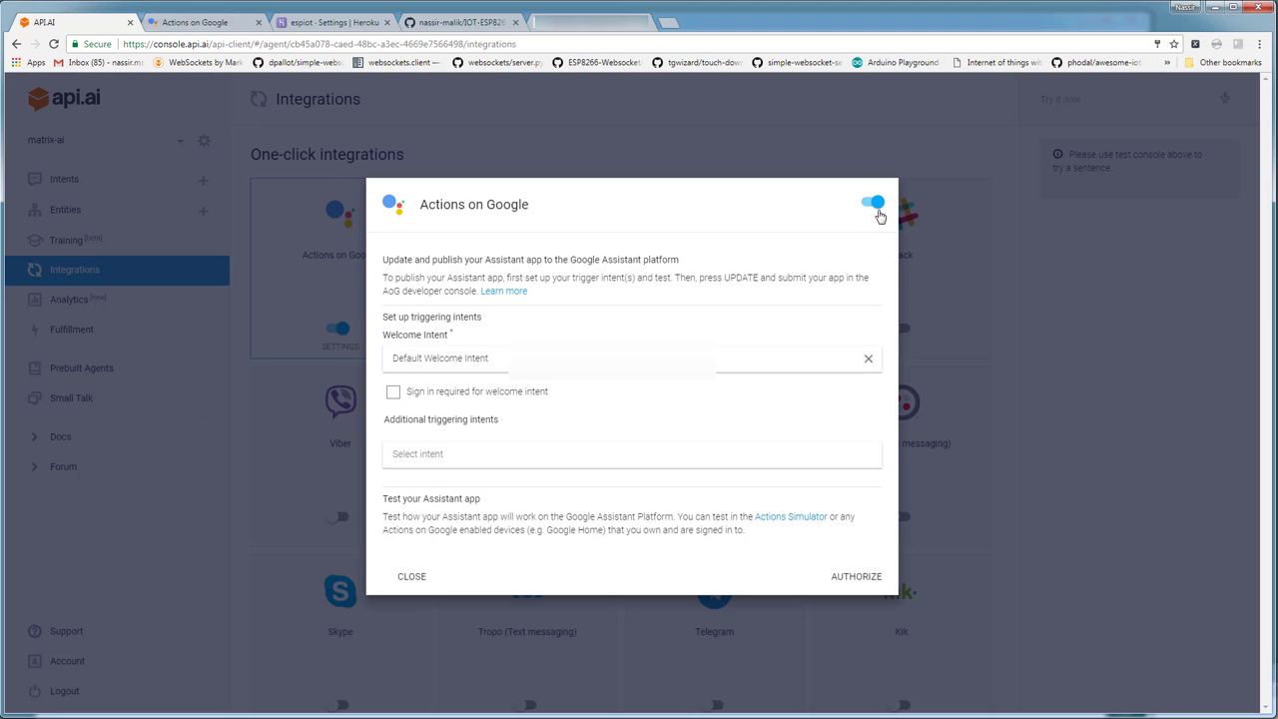
# Authorize API.AI with the Google account, update the agent, and open the Actions console
pyautogui.click(855, 577)
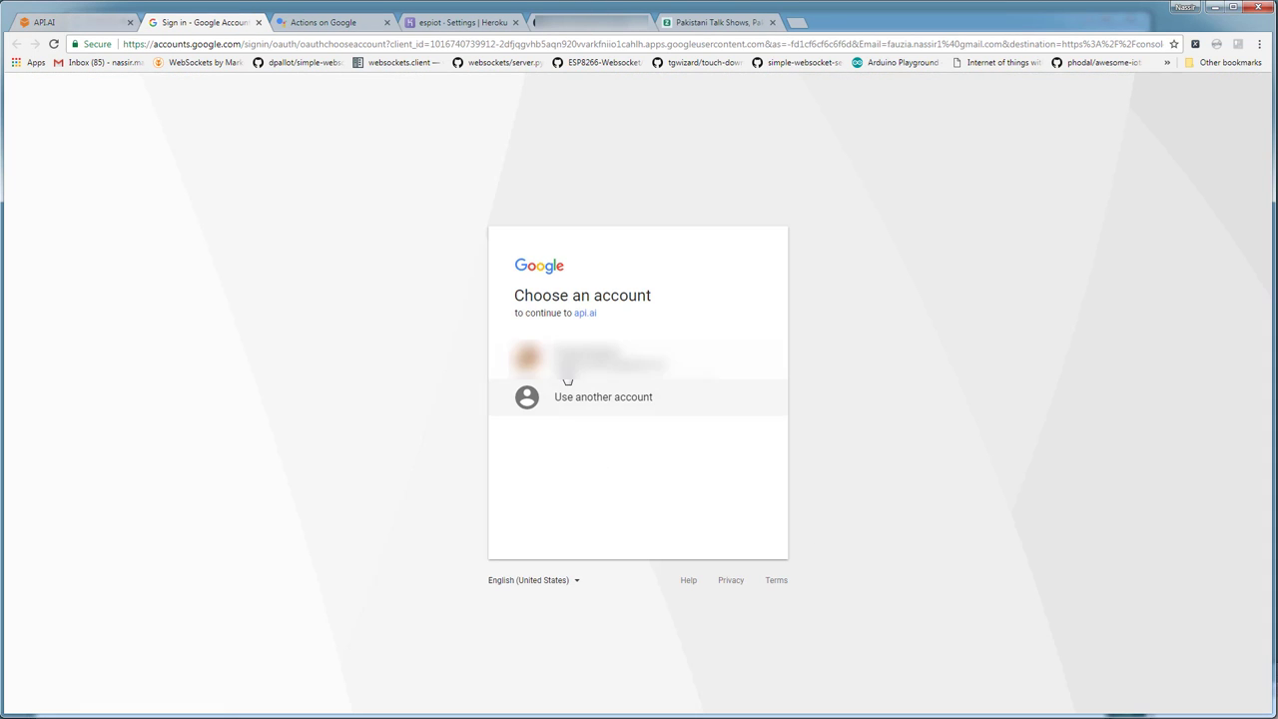
pyautogui.click(607, 371)
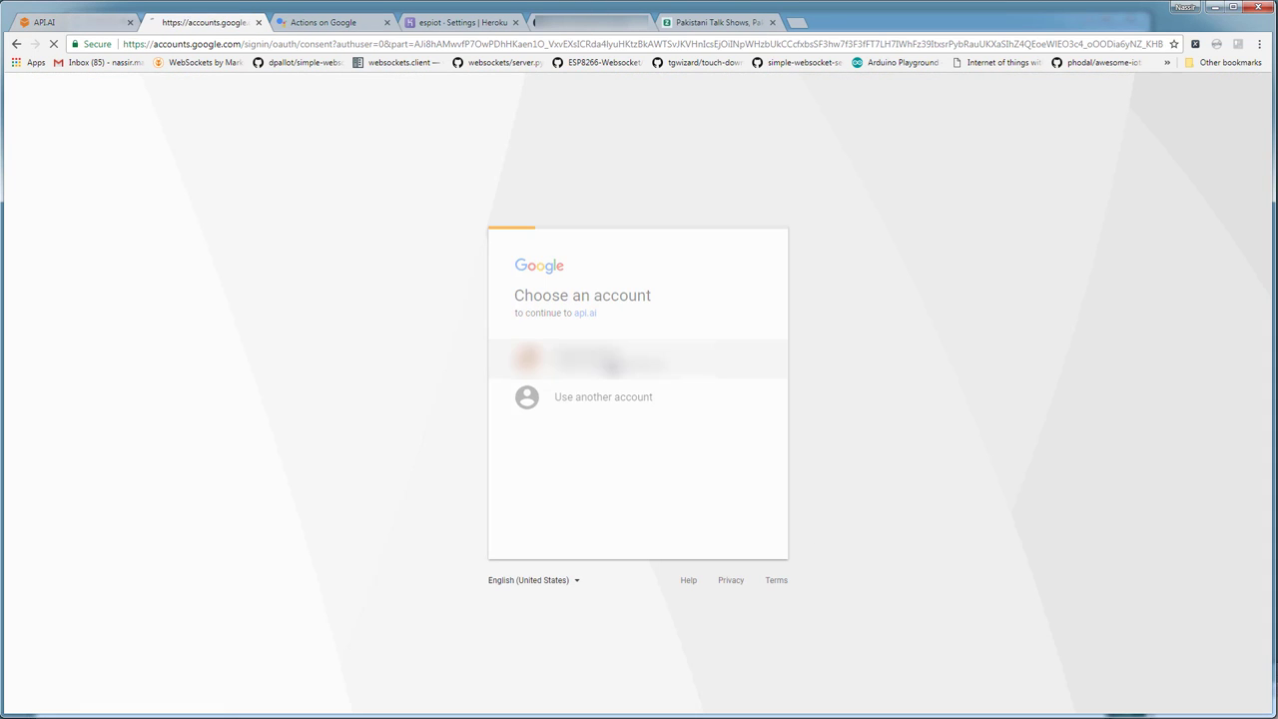
pyautogui.click(732, 510)
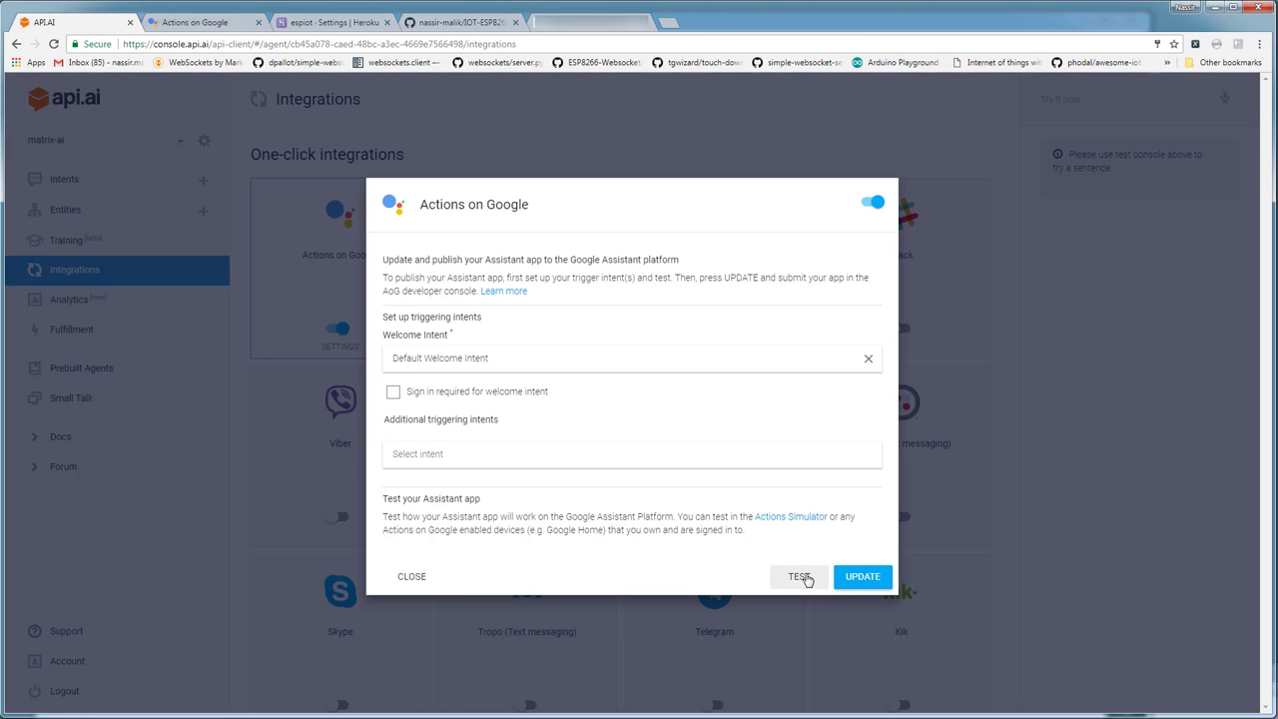
pyautogui.click(860, 578)
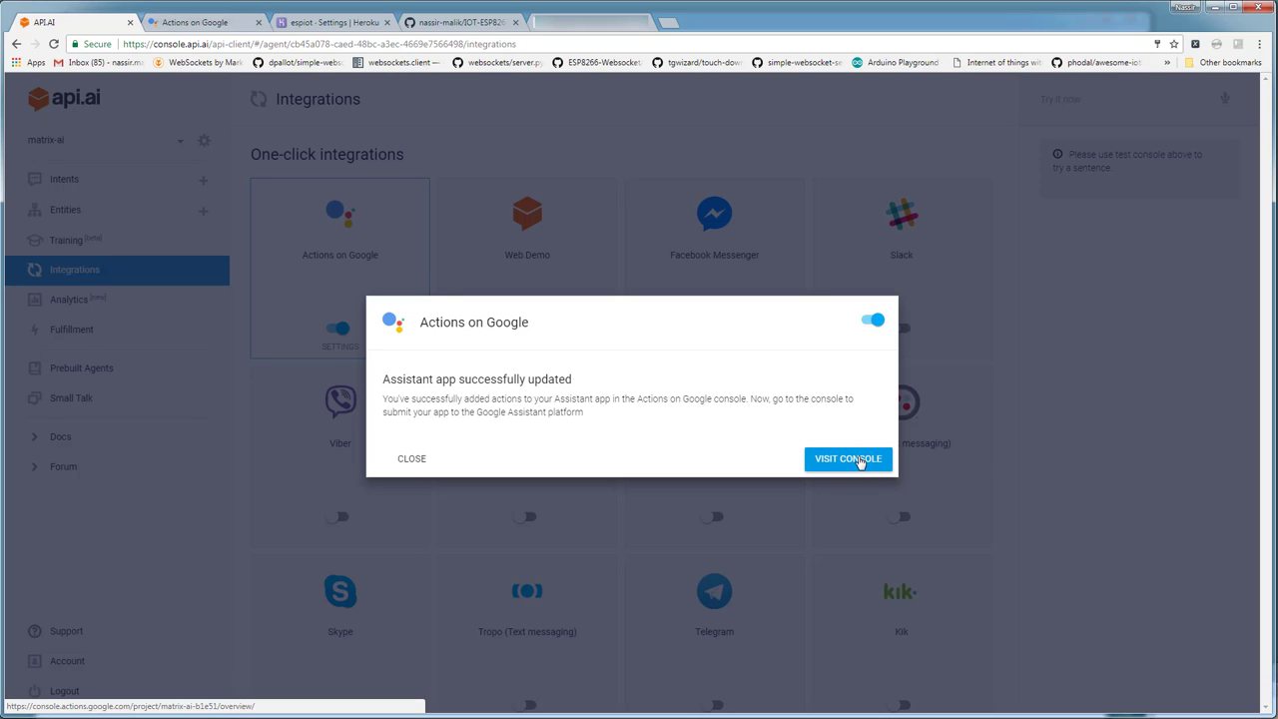
pyautogui.click(848, 459)
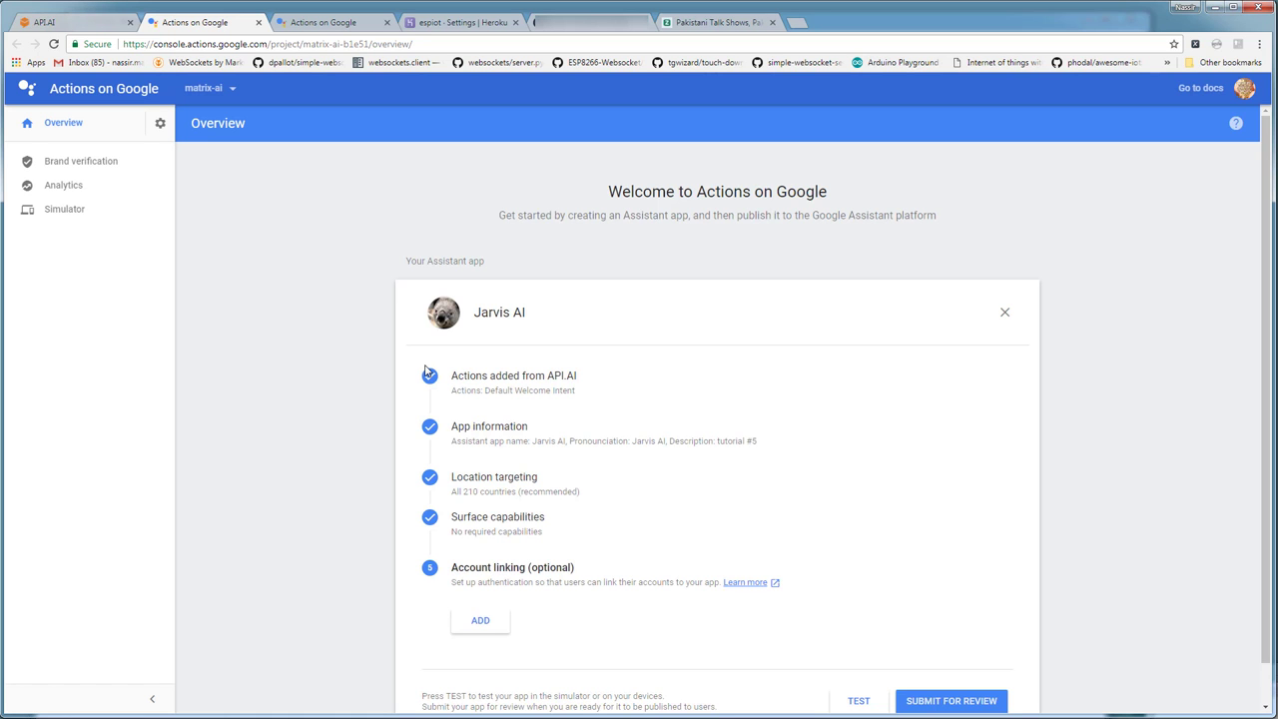
# Start testing Jarvis AI from the Overview card and launch the empty Dialog simulator
pyautogui.scroll(-1, 605, 430)
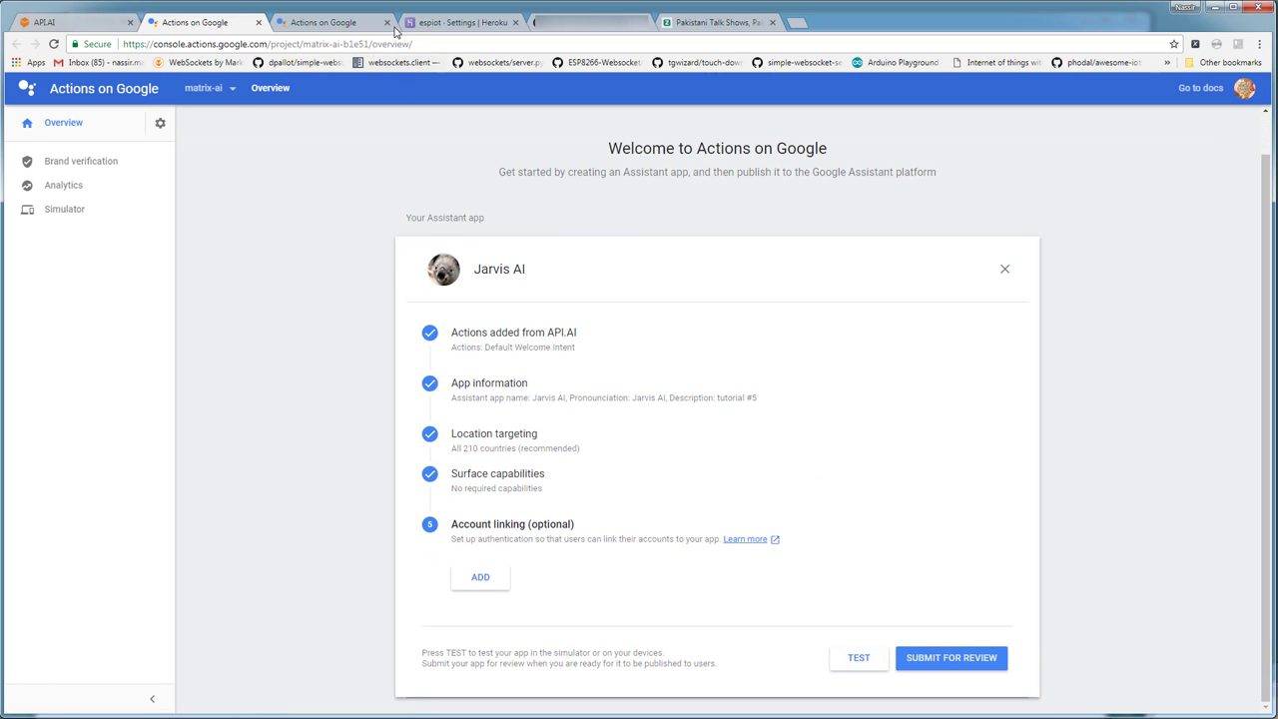
pyautogui.click(859, 660)
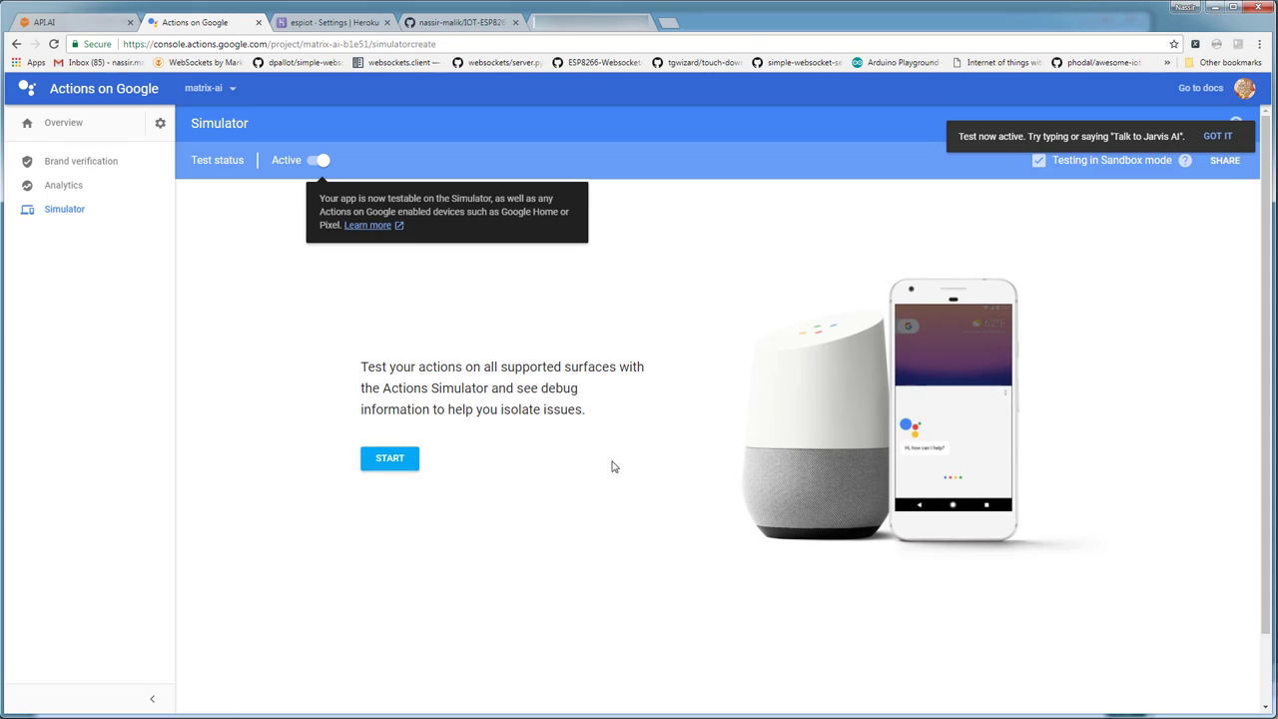
pyautogui.click(382, 469)
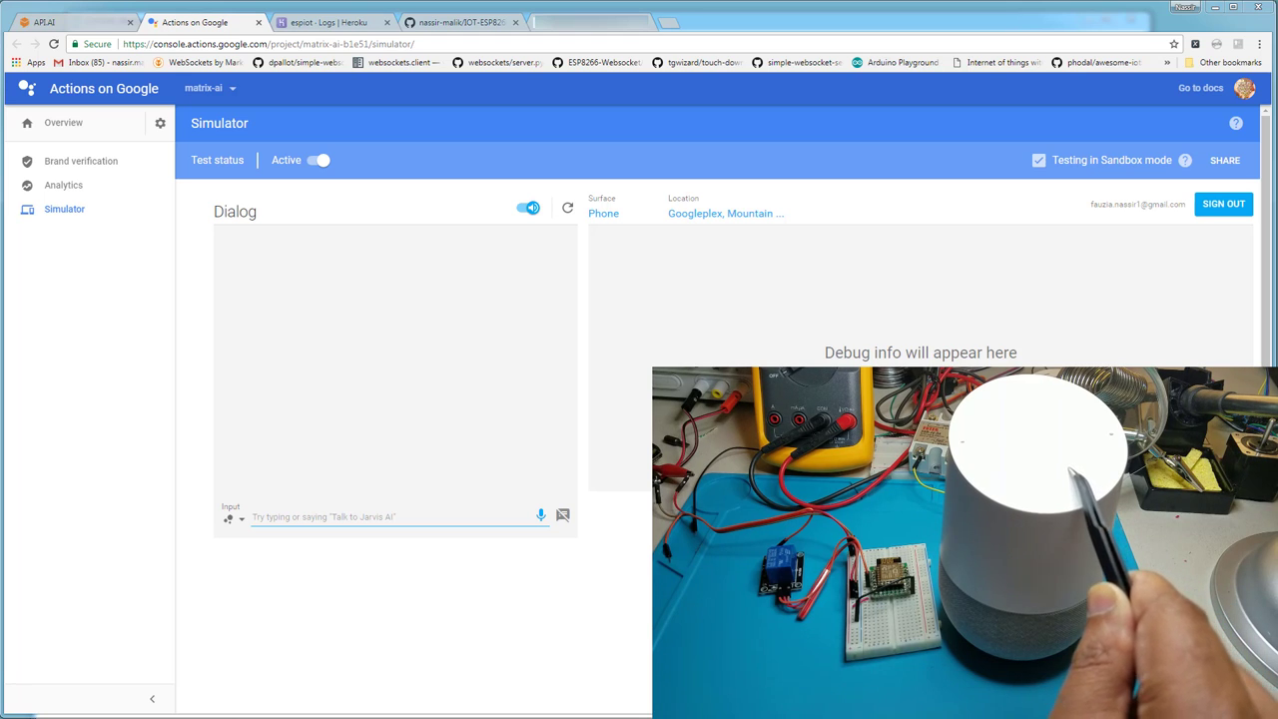
# Start a conversation by sending 'talk to Jarvis AI' in the simulator
pyautogui.click(367, 521)
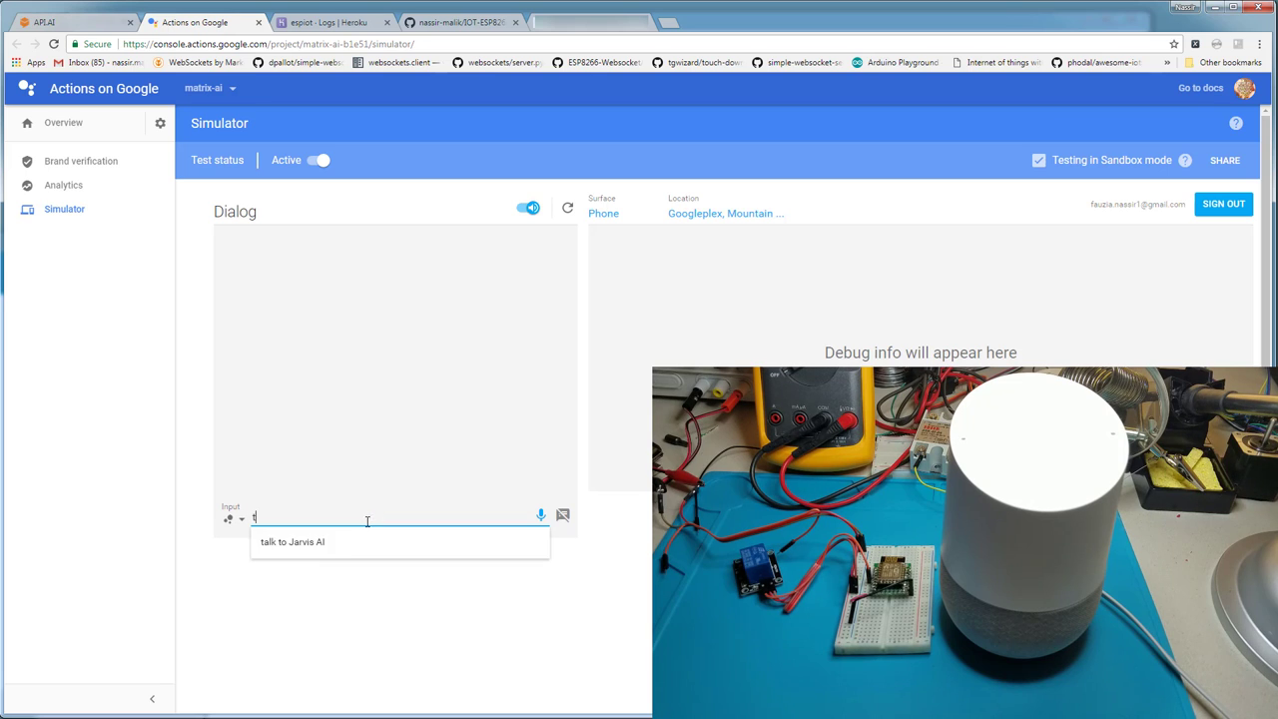
pyautogui.click(323, 544)
pyautogui.press('Return')
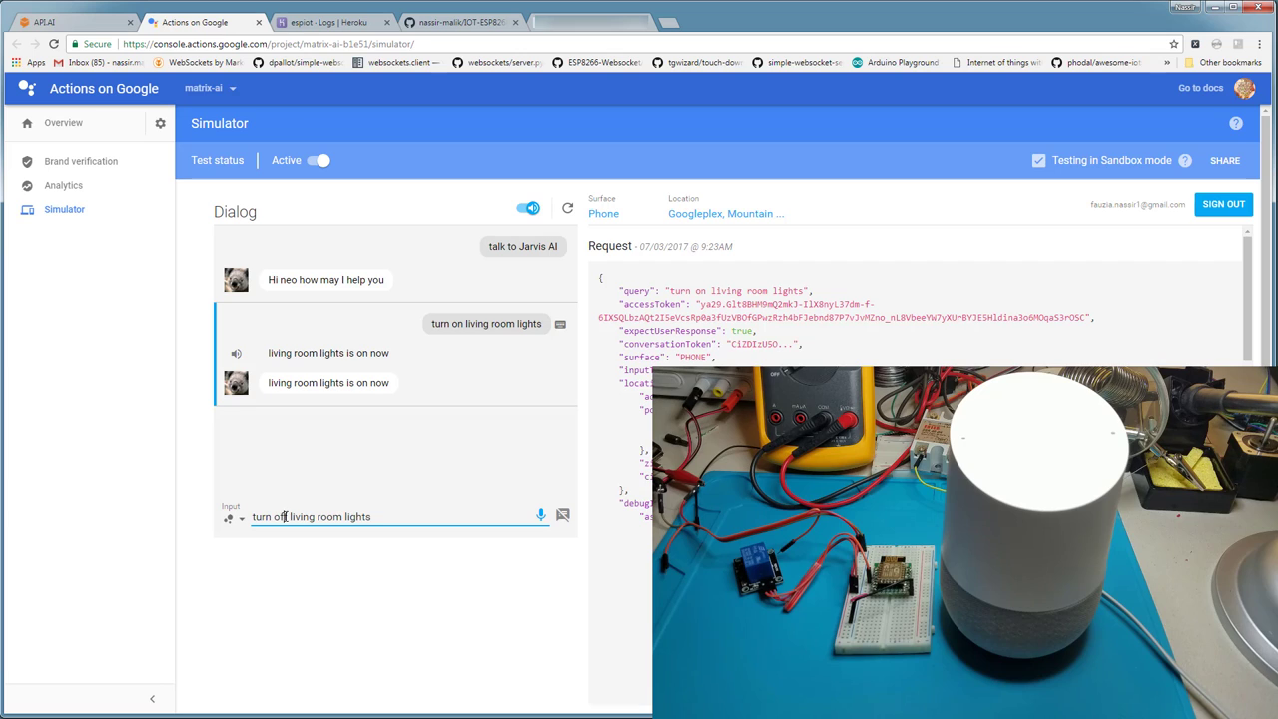
# Send 'turn on living room lights' and then 'turn off living room lights' to Jarvis
pyautogui.moveTo(287, 517); pyautogui.dragTo(280, 516)
pyautogui.write('n')
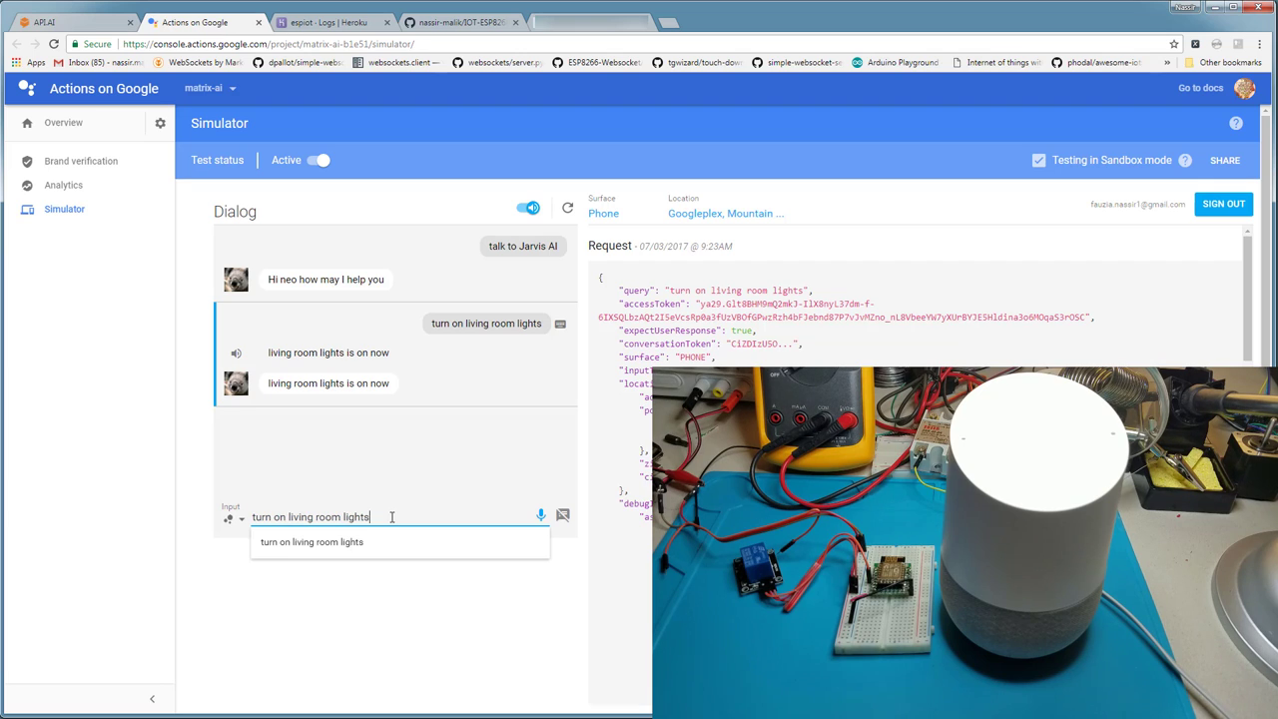
pyautogui.press('Return')
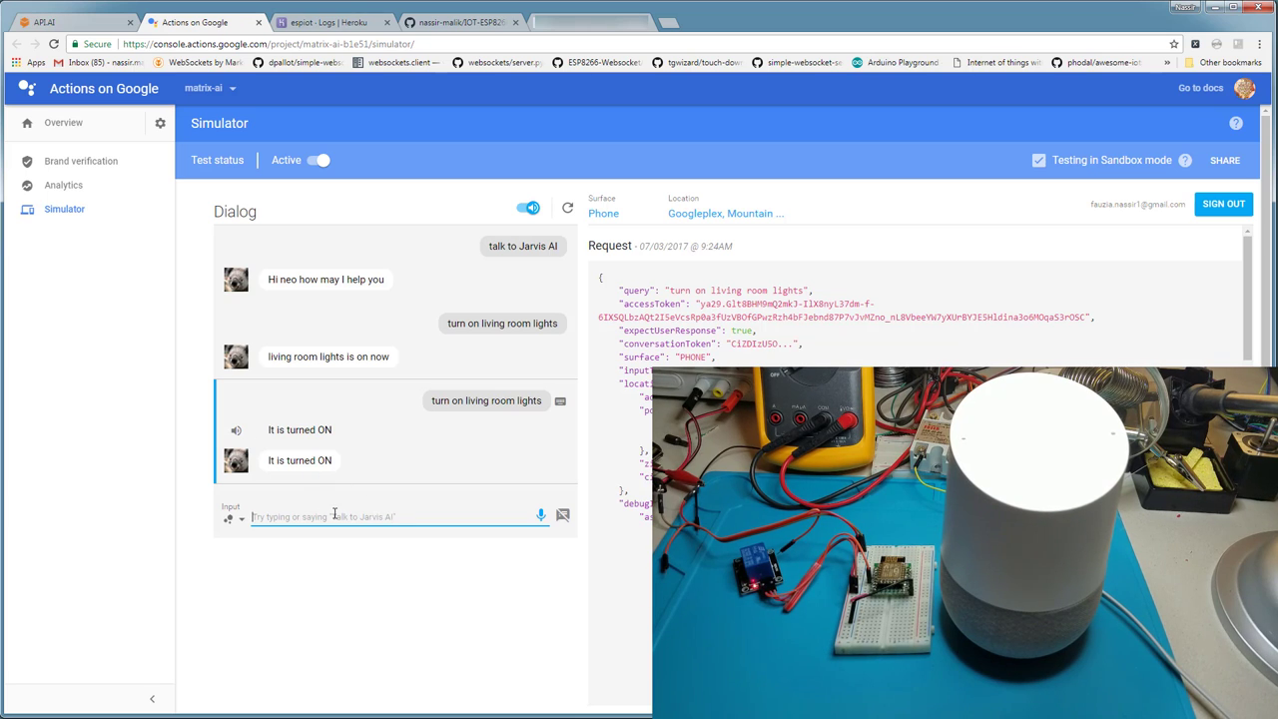
pyautogui.write('turn off living room lights')
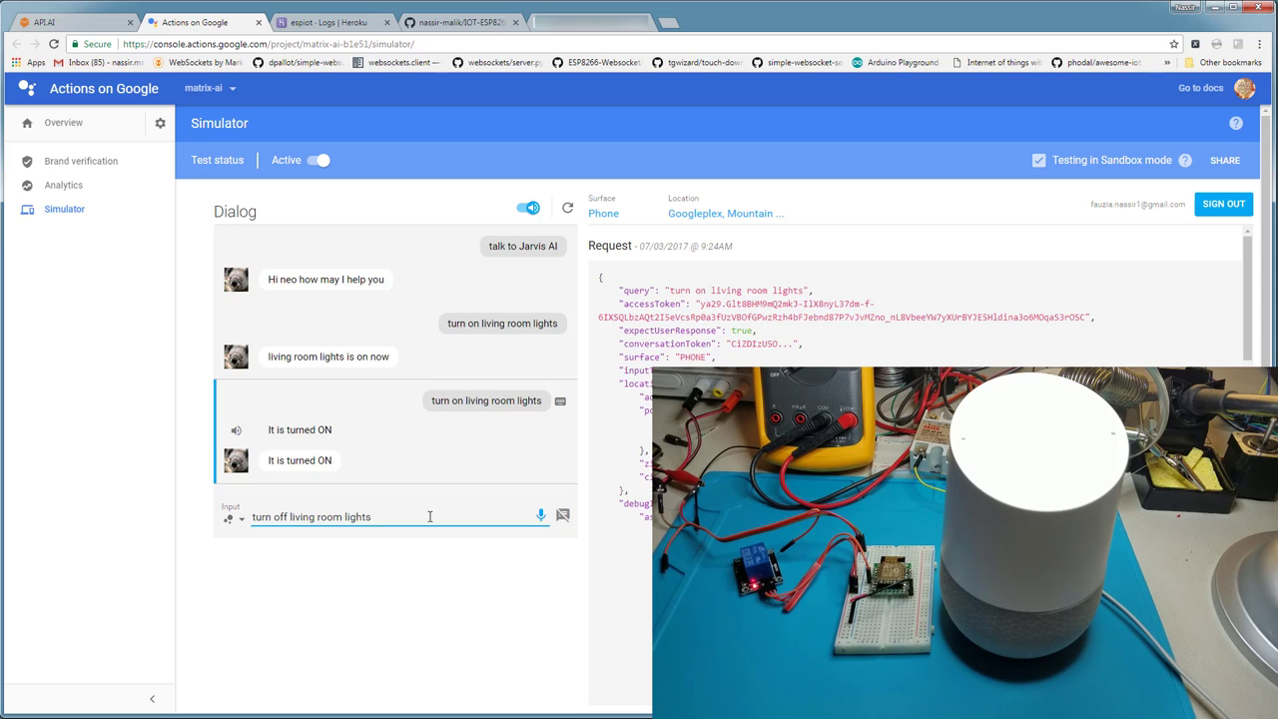
pyautogui.press('Return')
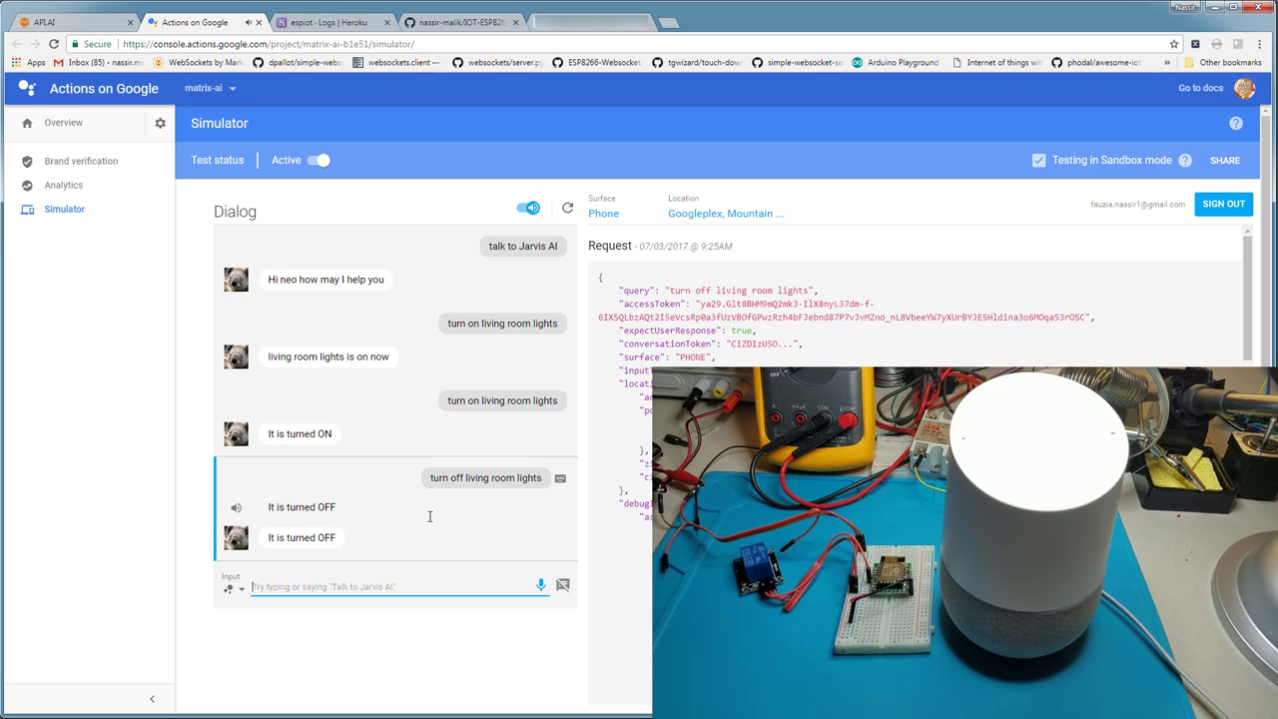
# Toggle the living room lights on and off once more, ending with 'It is turned OFF'
pyautogui.press('Up')
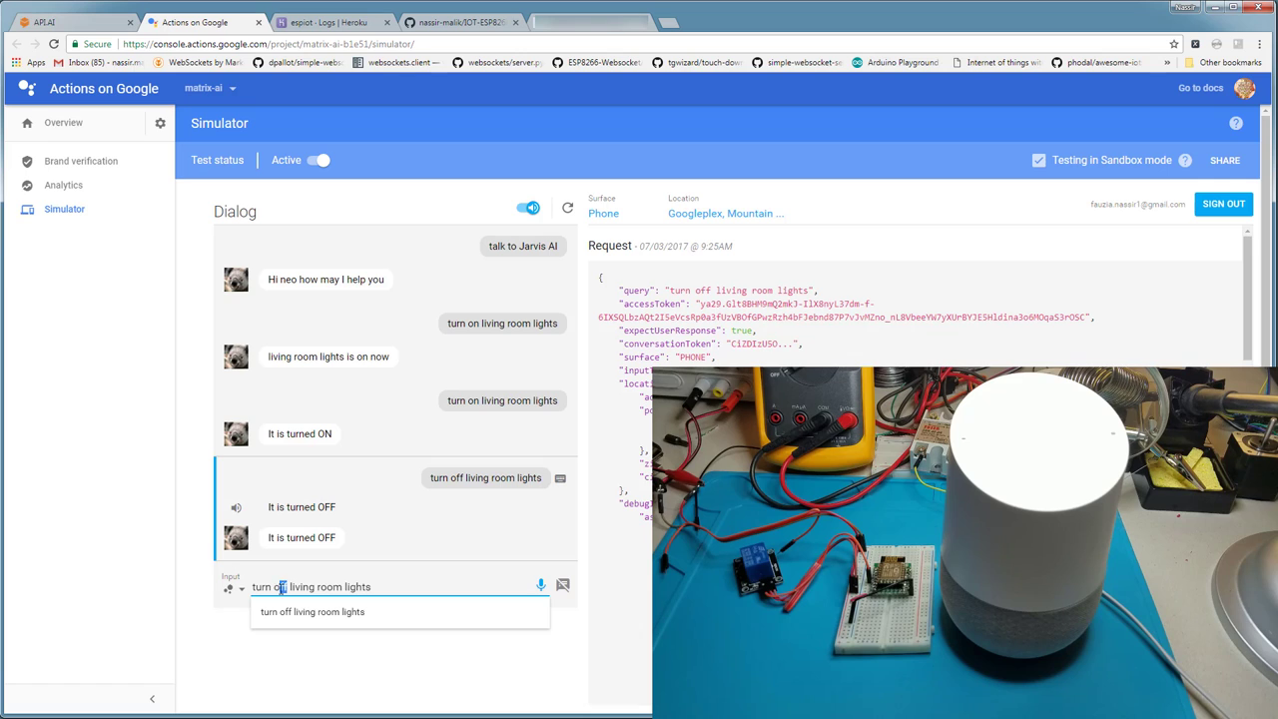
pyautogui.click(281, 587)
pyautogui.write('n')
pyautogui.press('Delete')
pyautogui.press('Delete')
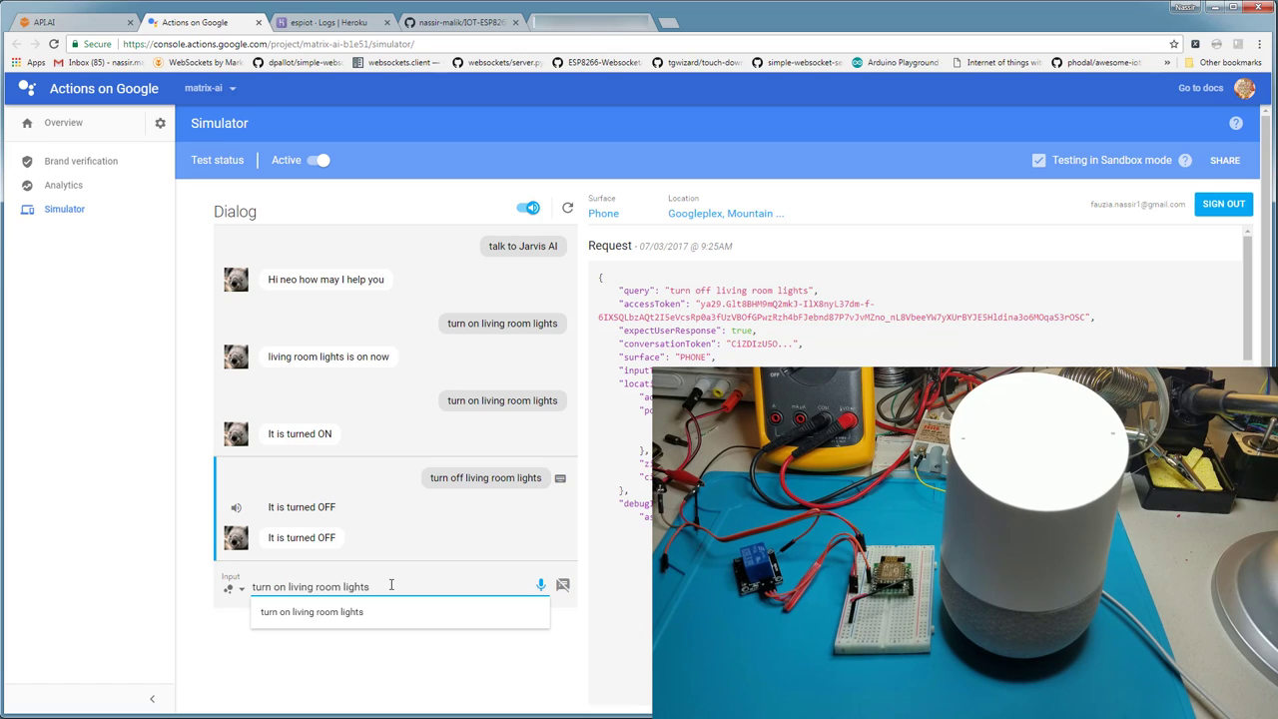
pyautogui.press('Return')
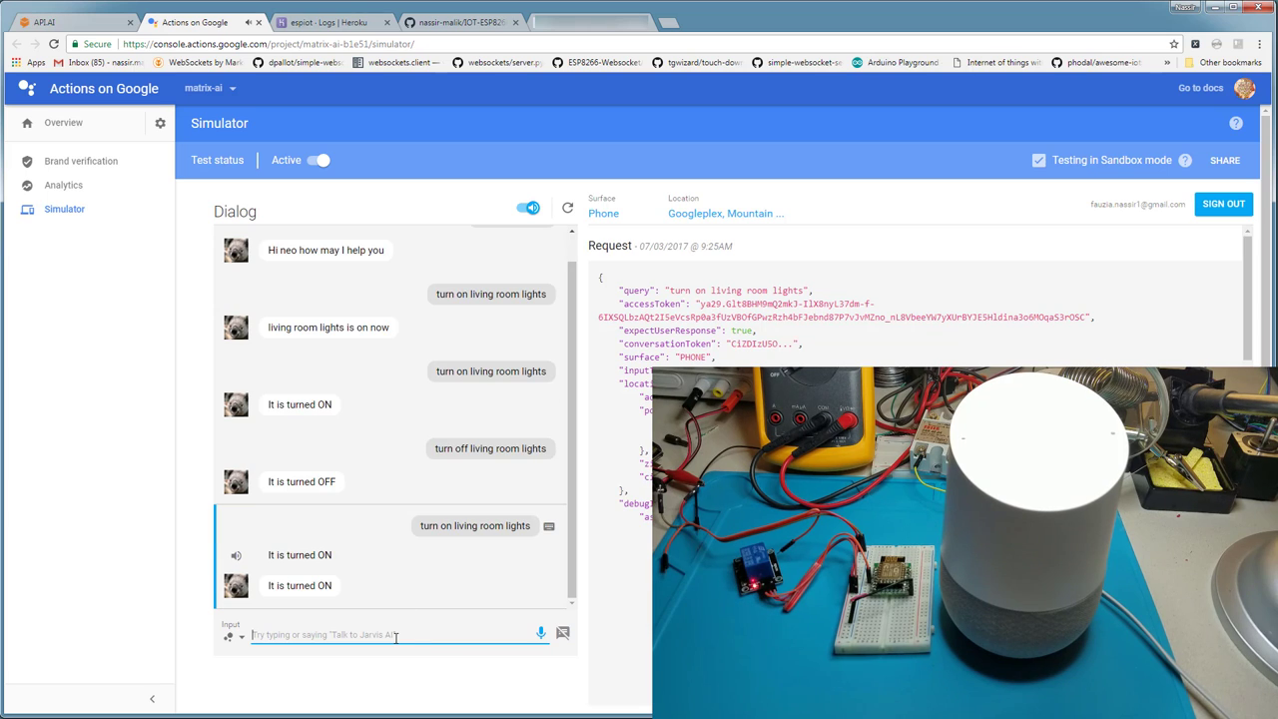
pyautogui.press('Down')
pyautogui.press('Return')
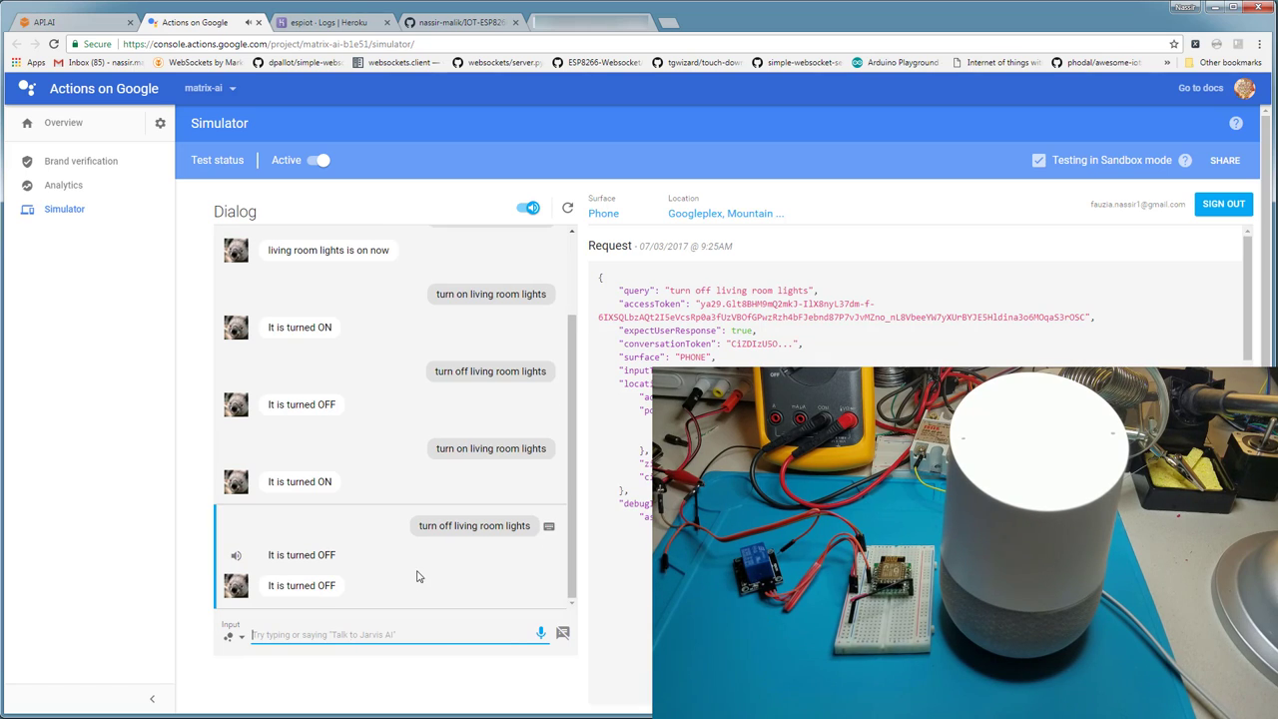
# Copy the state question from API.AI's control intent and send it to Jarvis in the simulator
pyautogui.click(93, 24)
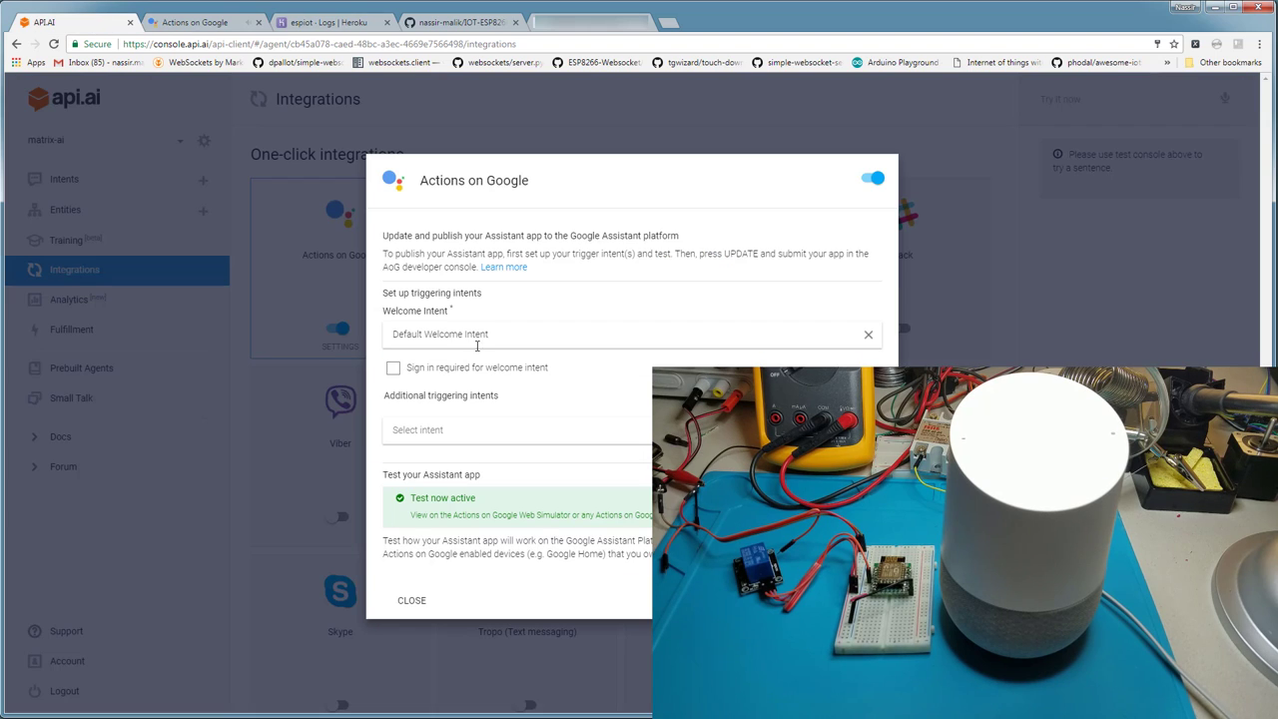
pyautogui.click(171, 251)
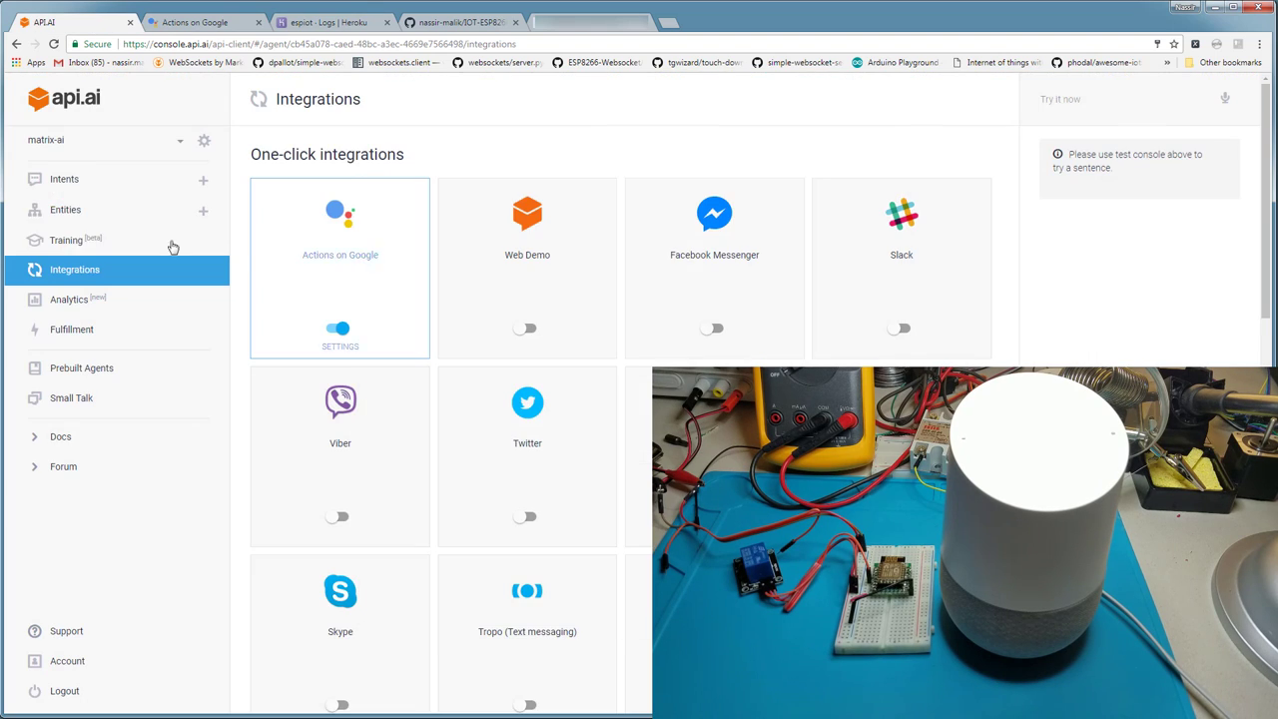
pyautogui.click(64, 178)
pyautogui.click(305, 193)
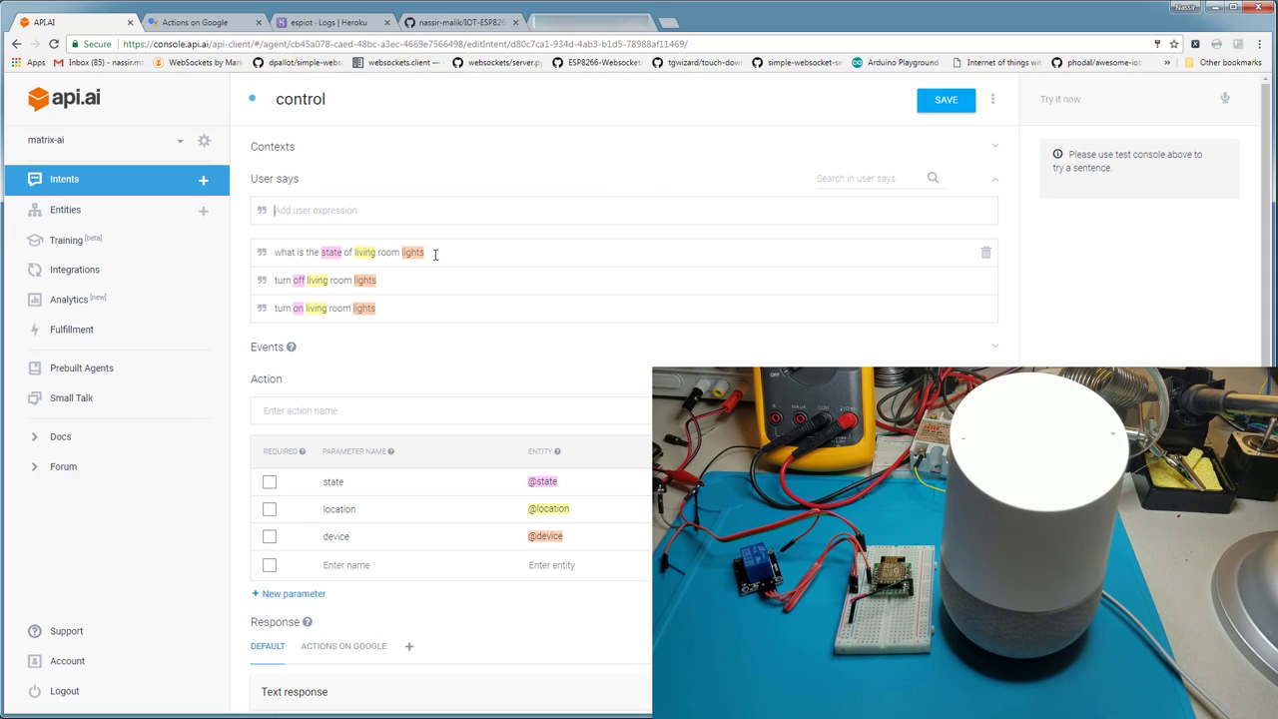
pyautogui.moveTo(433, 254); pyautogui.dragTo(276, 253)
pyautogui.hotkey('ctrl', 'c')
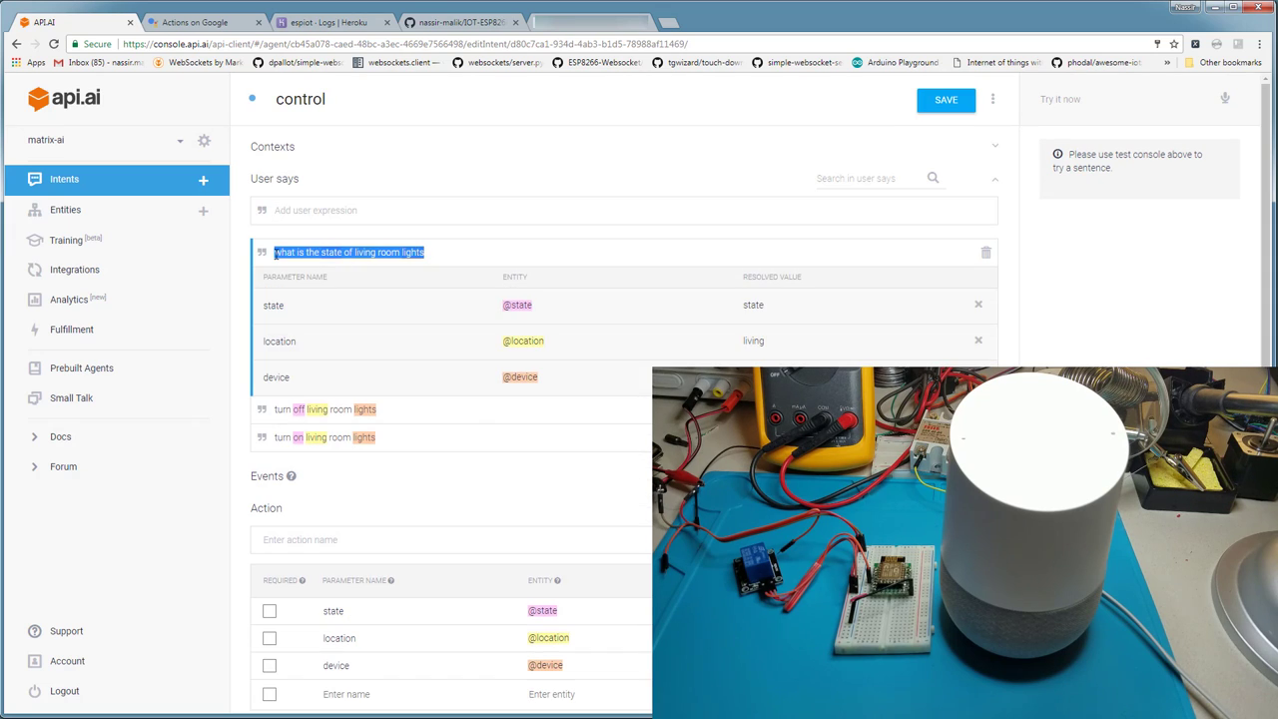
pyautogui.click(214, 24)
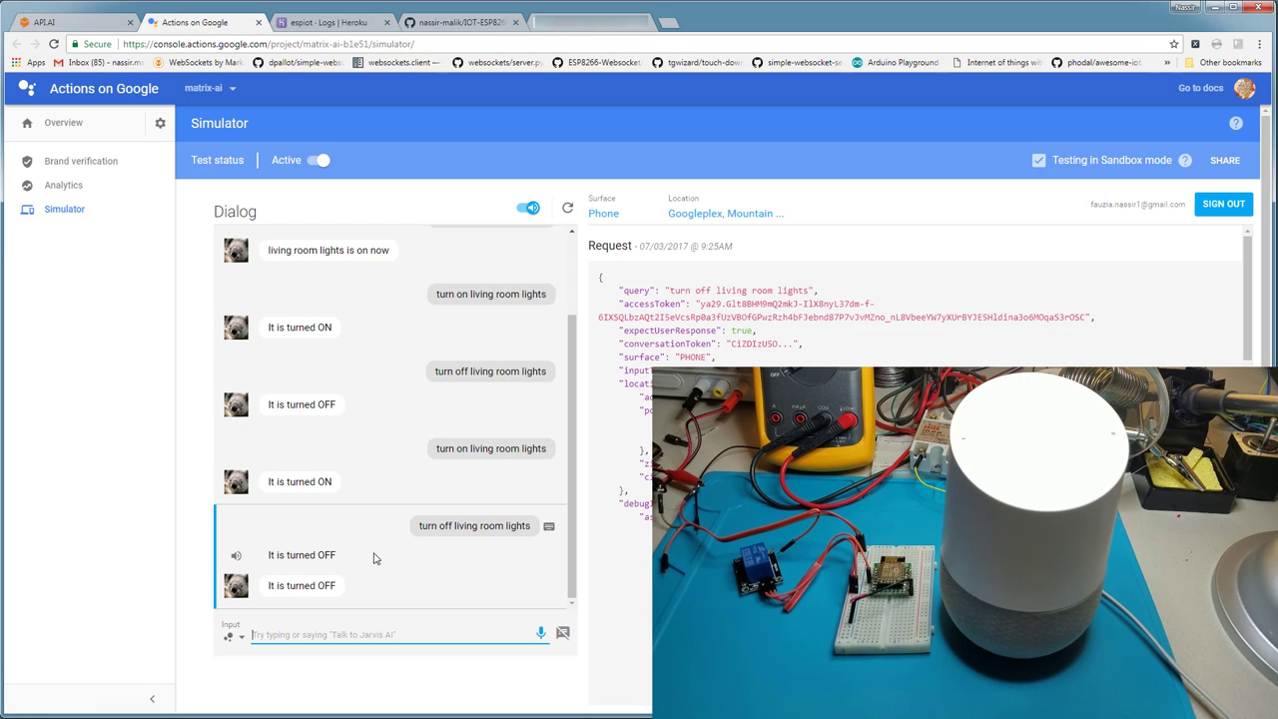
pyautogui.hotkey('ctrl', 'v')
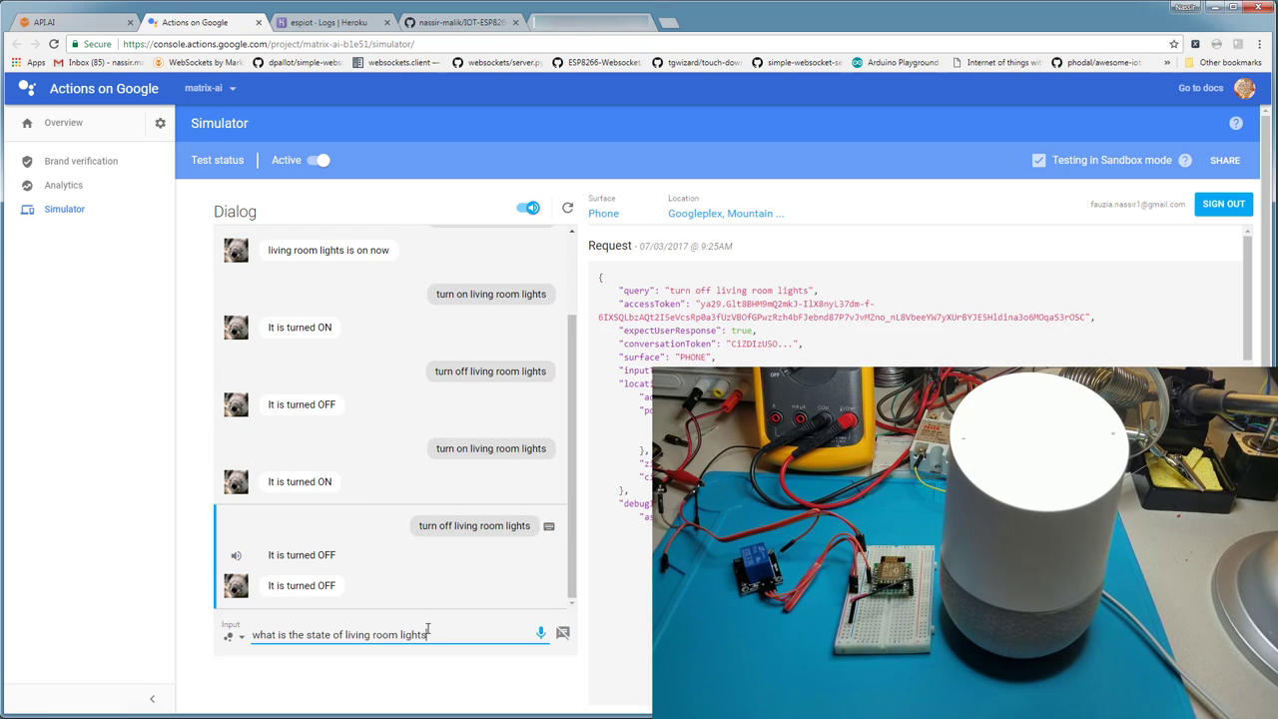
pyautogui.press('Return')
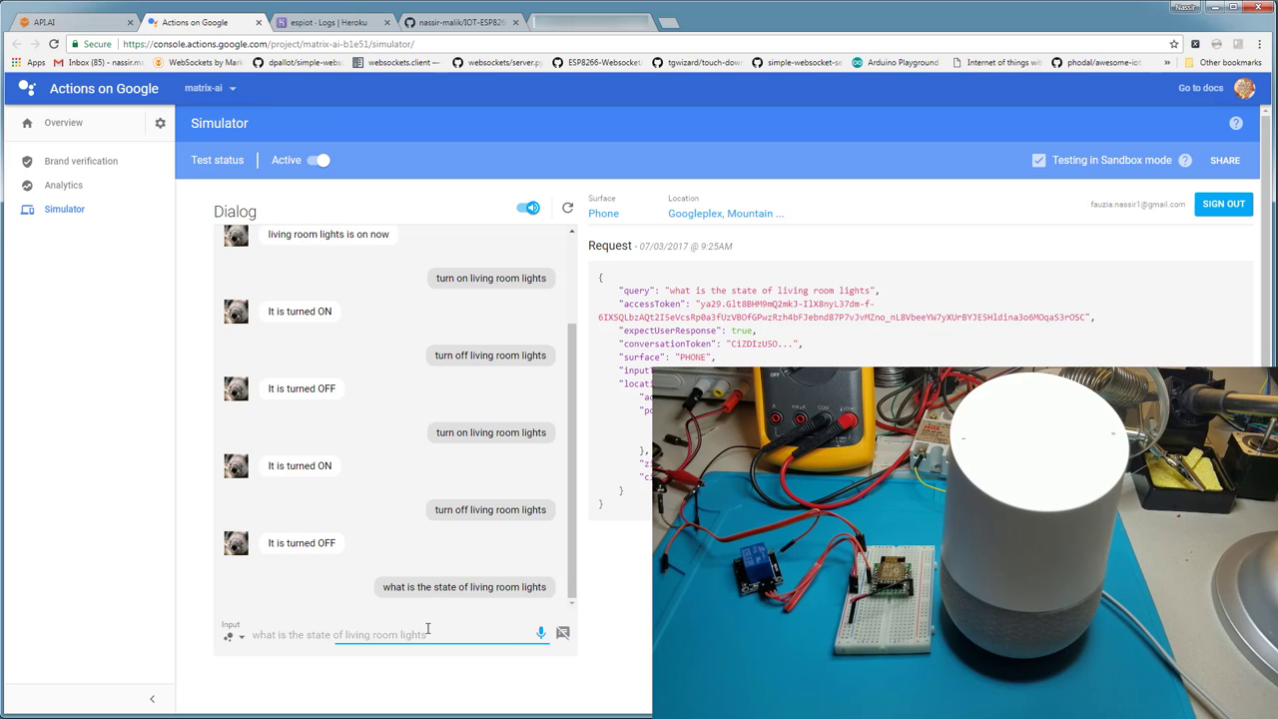
# Copy 'turn on living room lights' from the control intent and send it, getting 'It is turned ON'
pyautogui.click(100, 23)
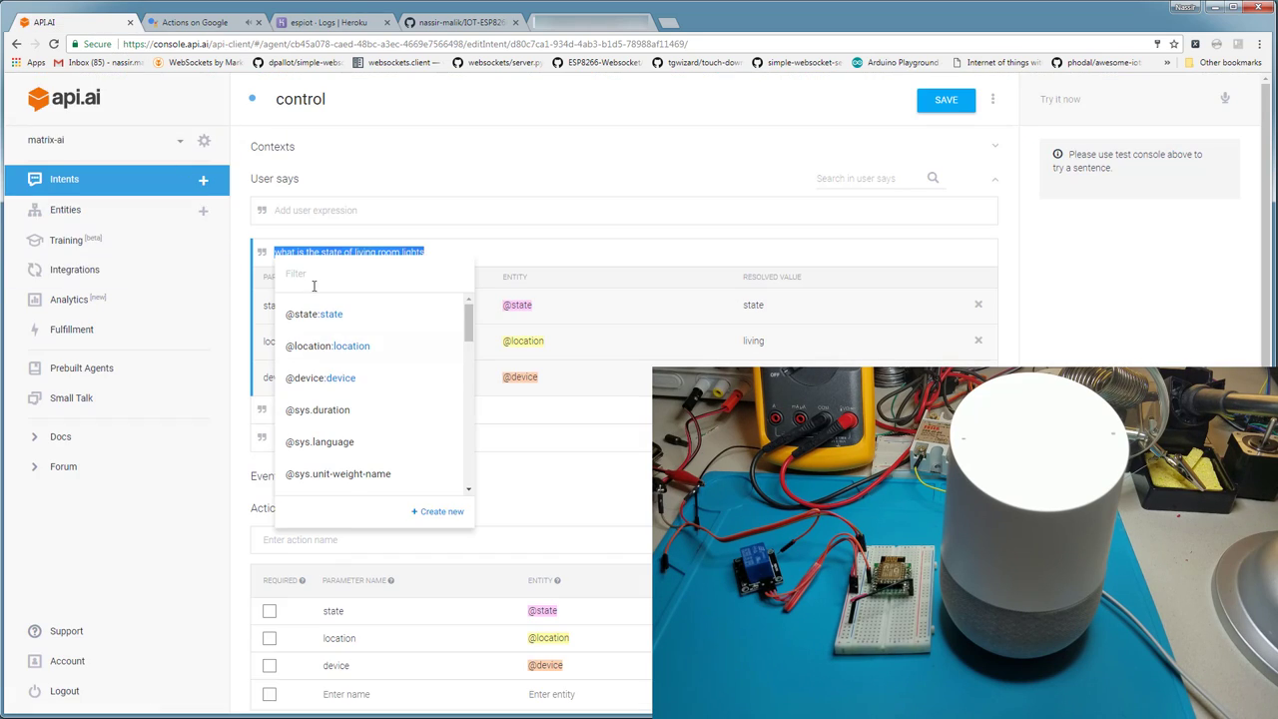
pyautogui.click(567, 194)
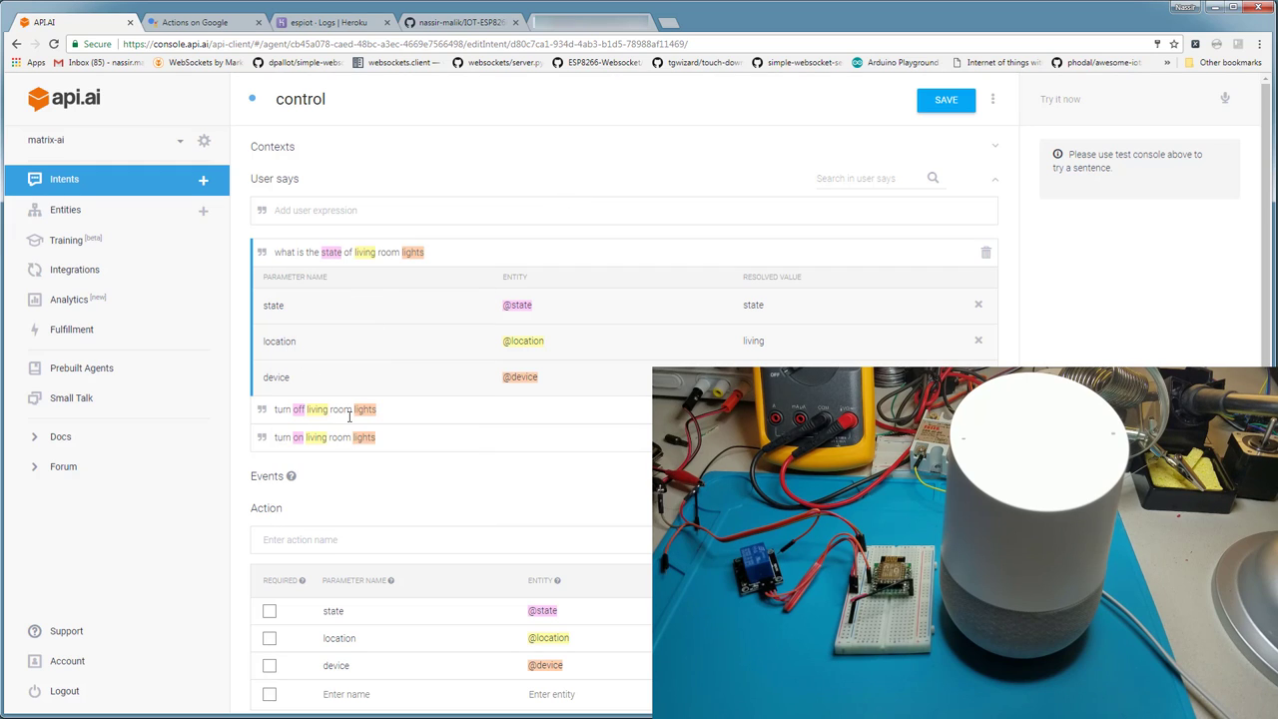
pyautogui.click(385, 436)
pyautogui.hotkey('ctrl', 'c')
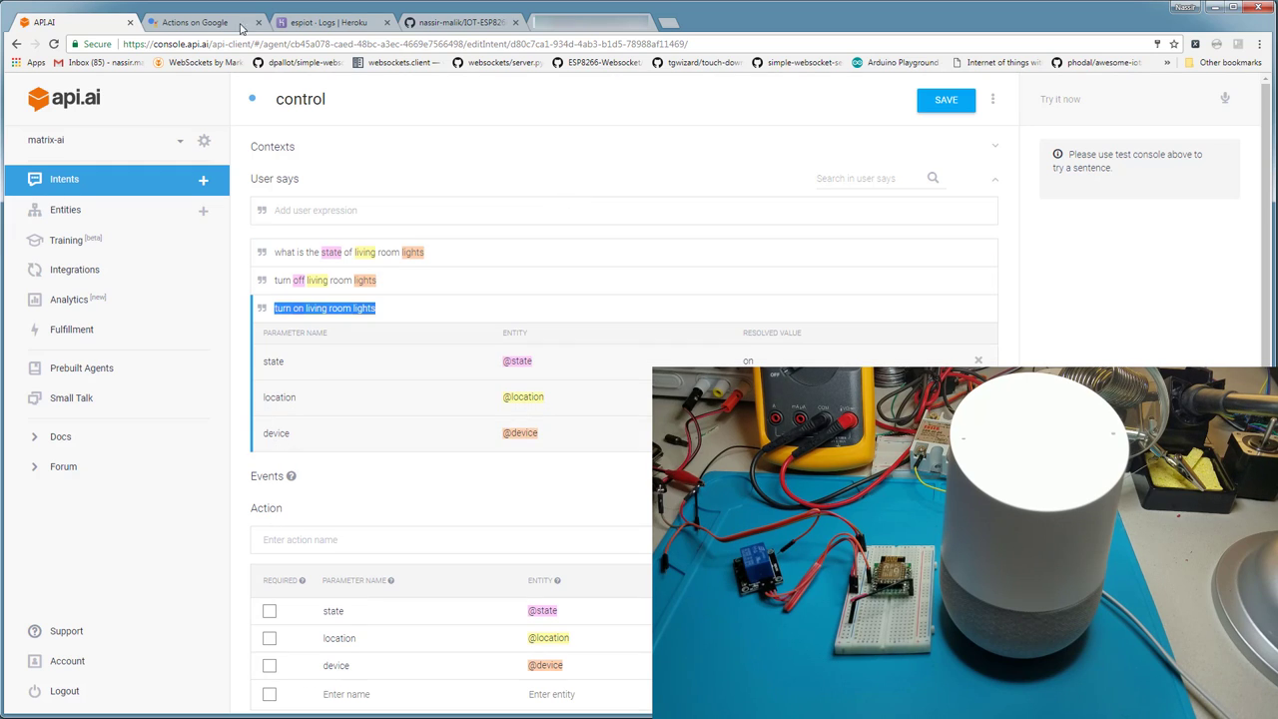
pyautogui.click(209, 26)
pyautogui.click(400, 632)
pyautogui.hotkey('ctrl', 'v')
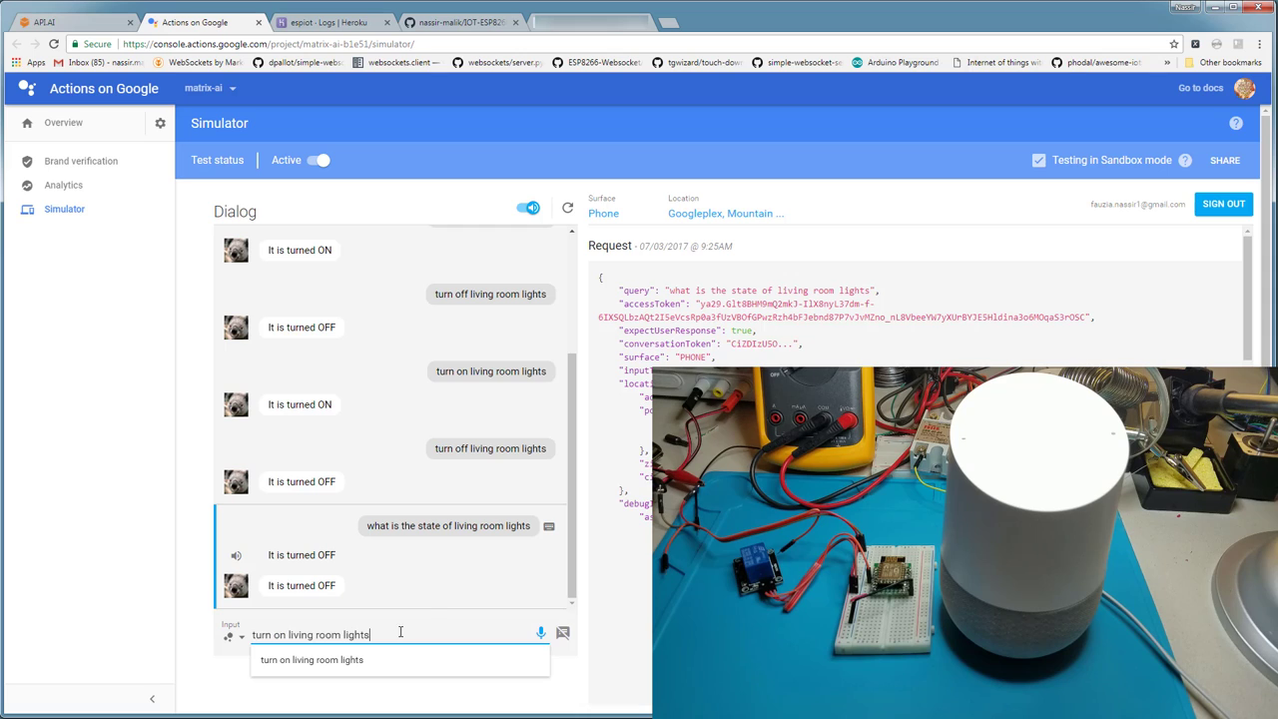
pyautogui.press('Return')
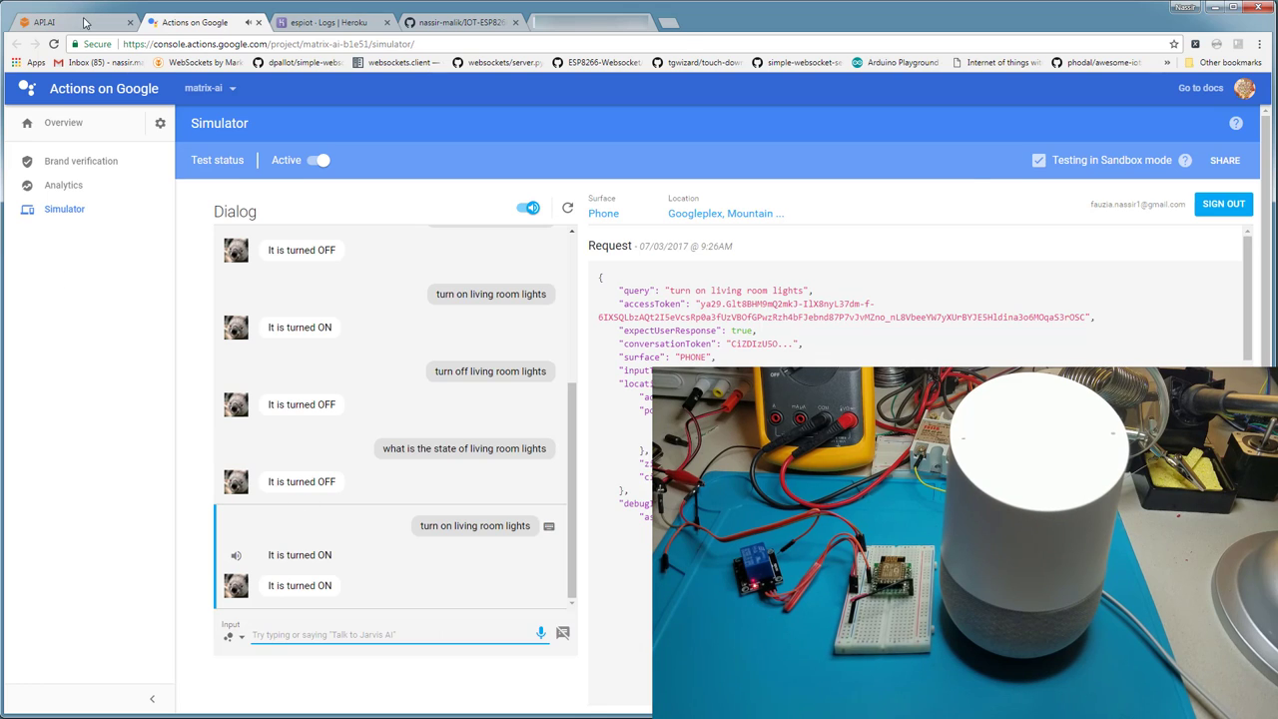
# Copy 'what is the state of living room lights' from the control intent and send it to Jarvis
pyautogui.click(84, 22)
pyautogui.click(429, 251)
pyautogui.moveTo(430, 251); pyautogui.dragTo(273, 252)
pyautogui.hotkey('ctrl', 'c')
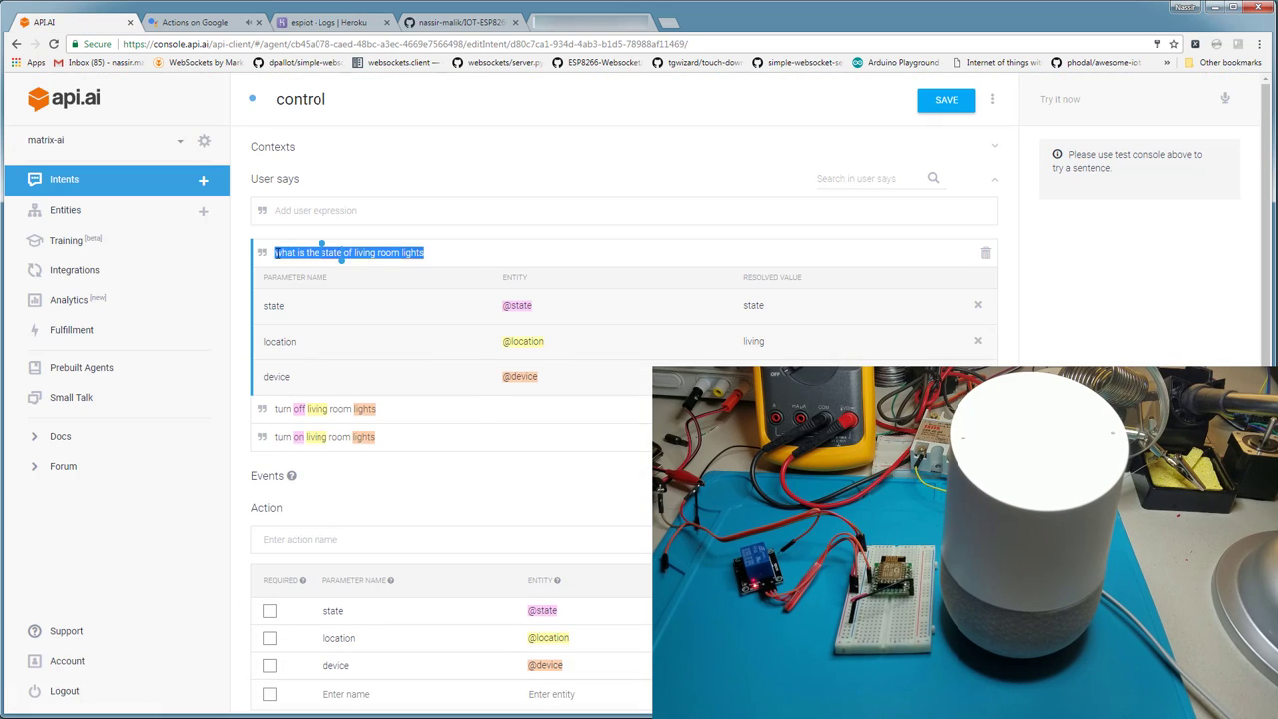
pyautogui.click(194, 22)
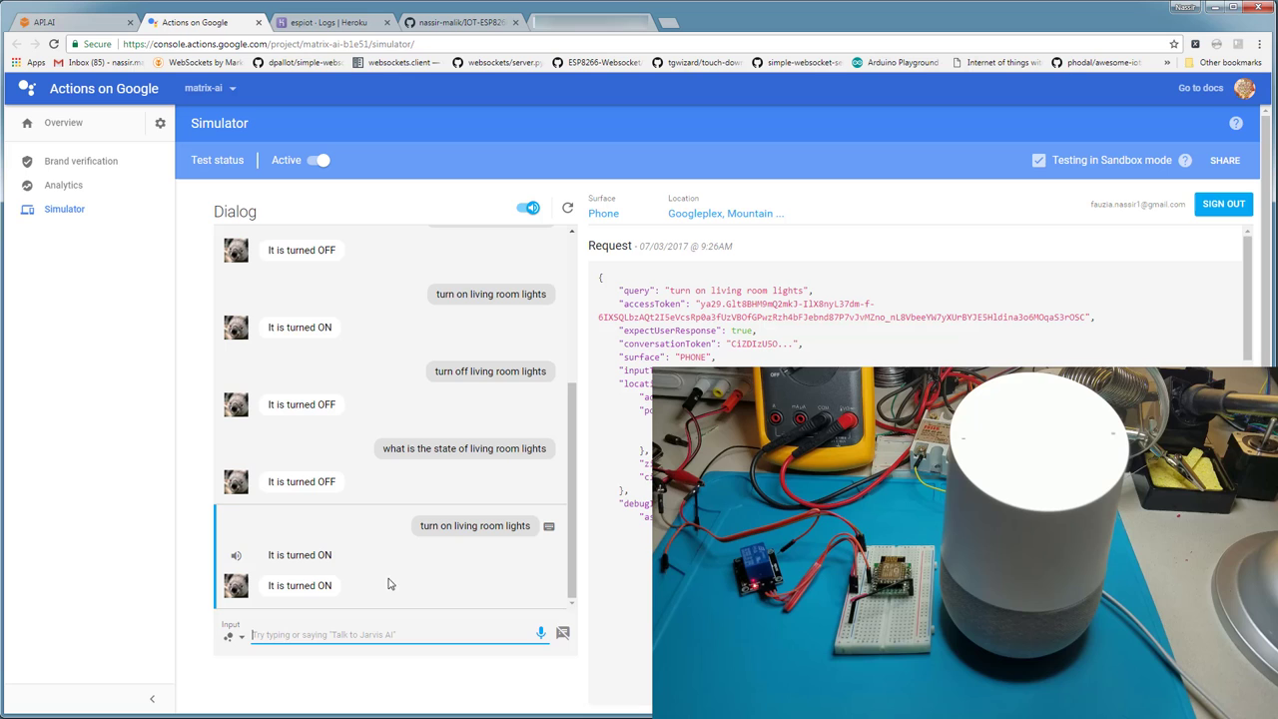
pyautogui.click(367, 631)
pyautogui.hotkey('ctrl', 'v')
pyautogui.press('Return')
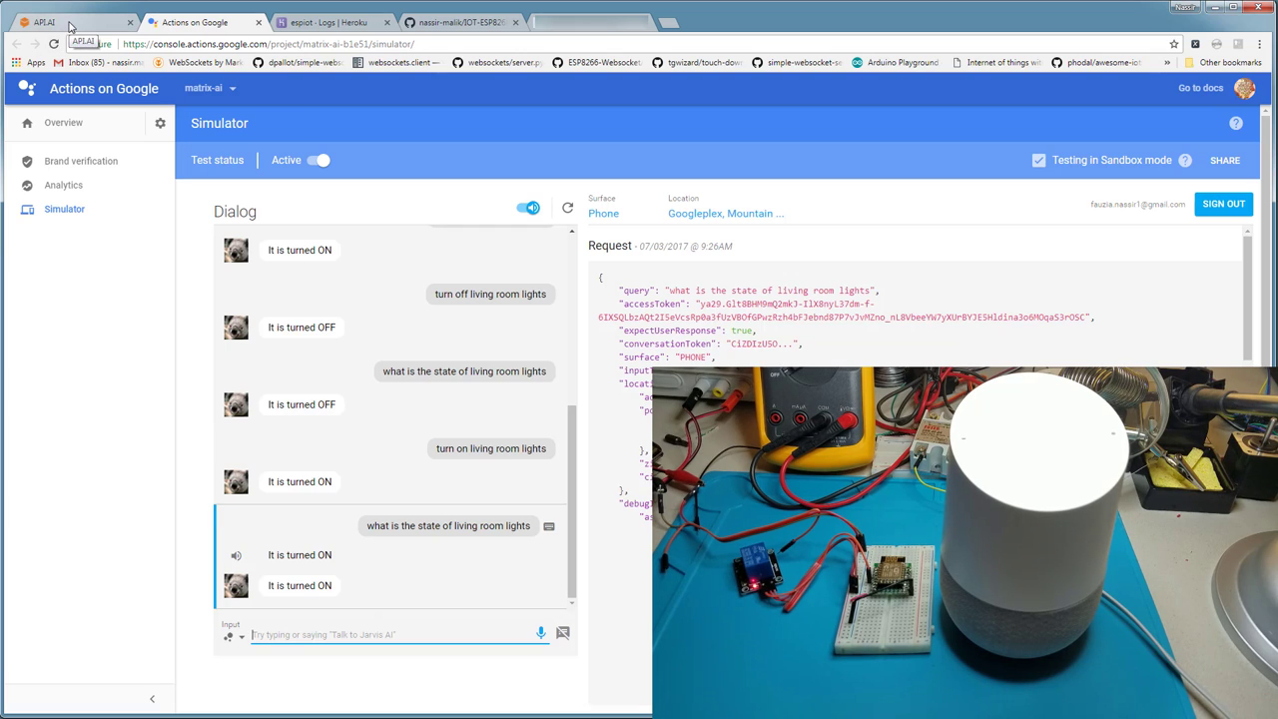
# Switch between API.AI and the simulator until Jarvis's reply 'It is turned ON' appears
pyautogui.click(69, 22)
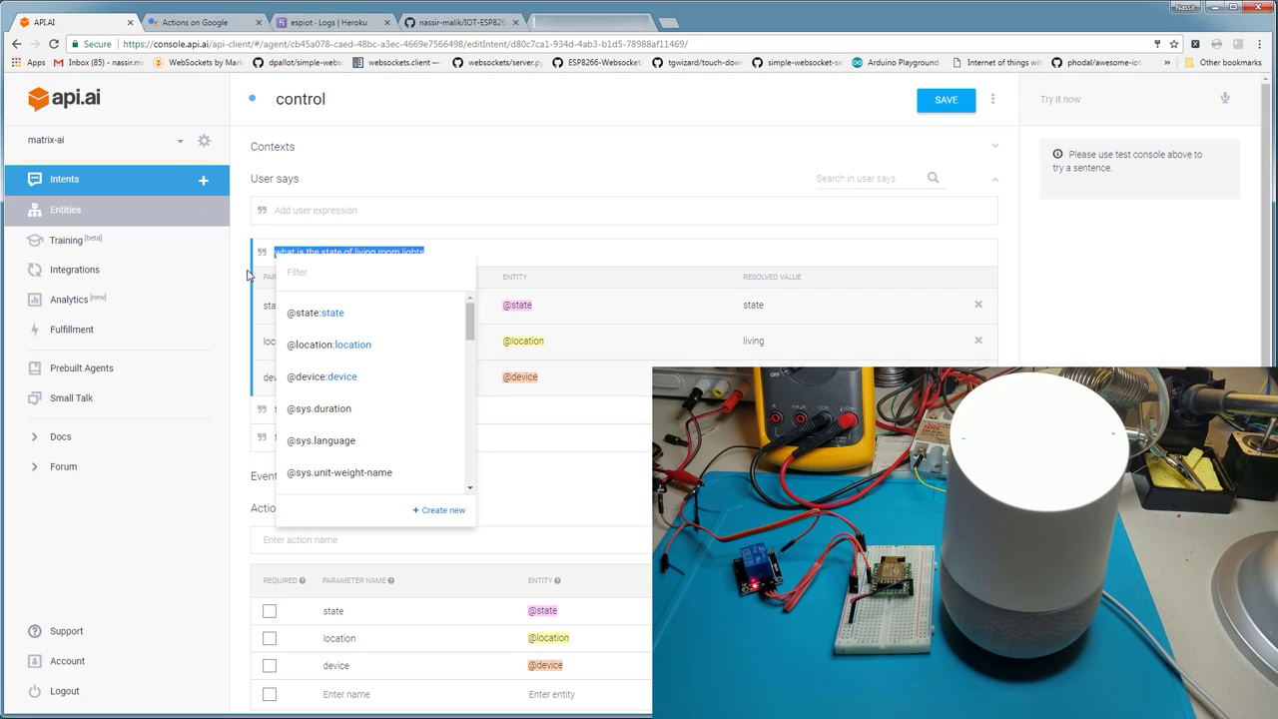
pyautogui.click(565, 157)
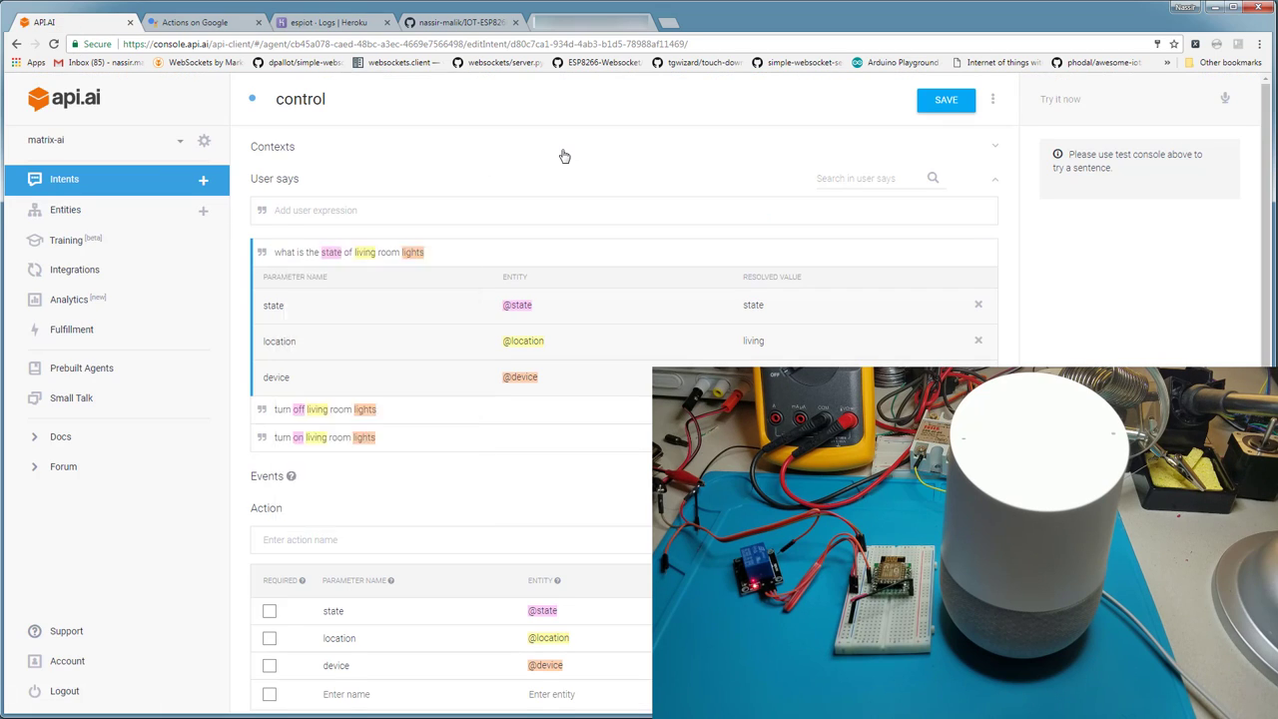
pyautogui.click(197, 25)
pyautogui.click(62, 24)
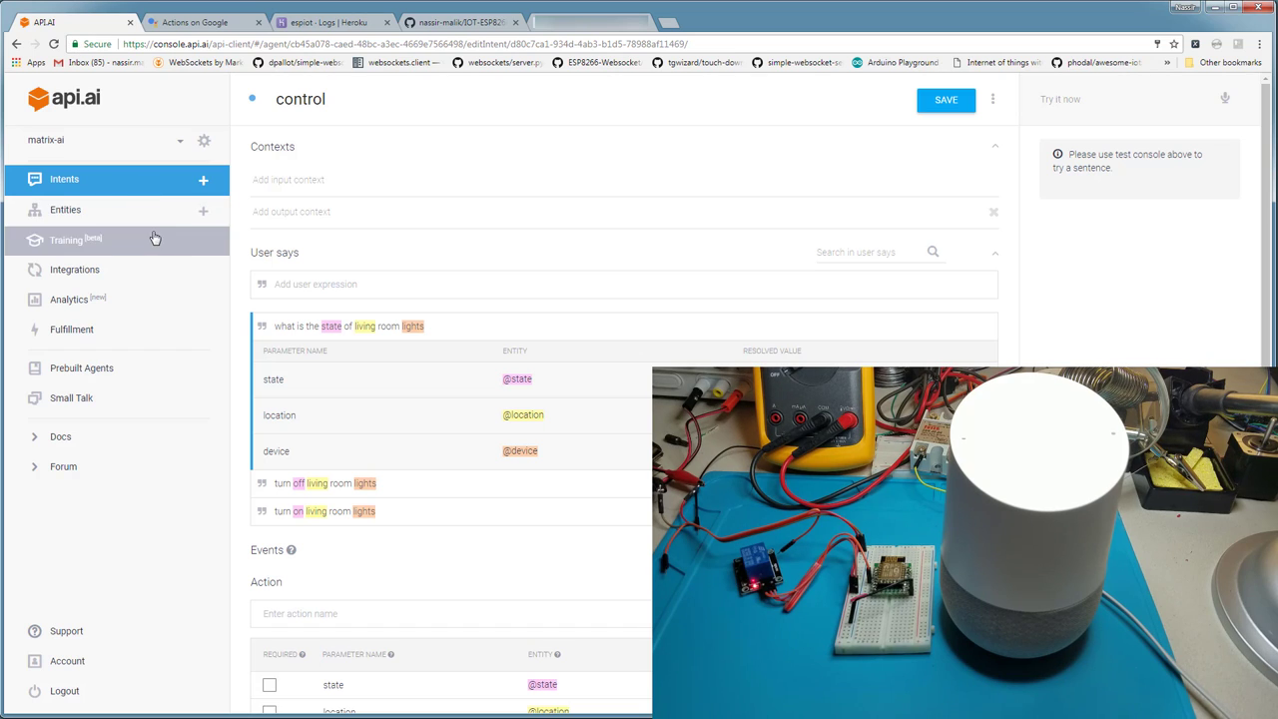
pyautogui.click(206, 23)
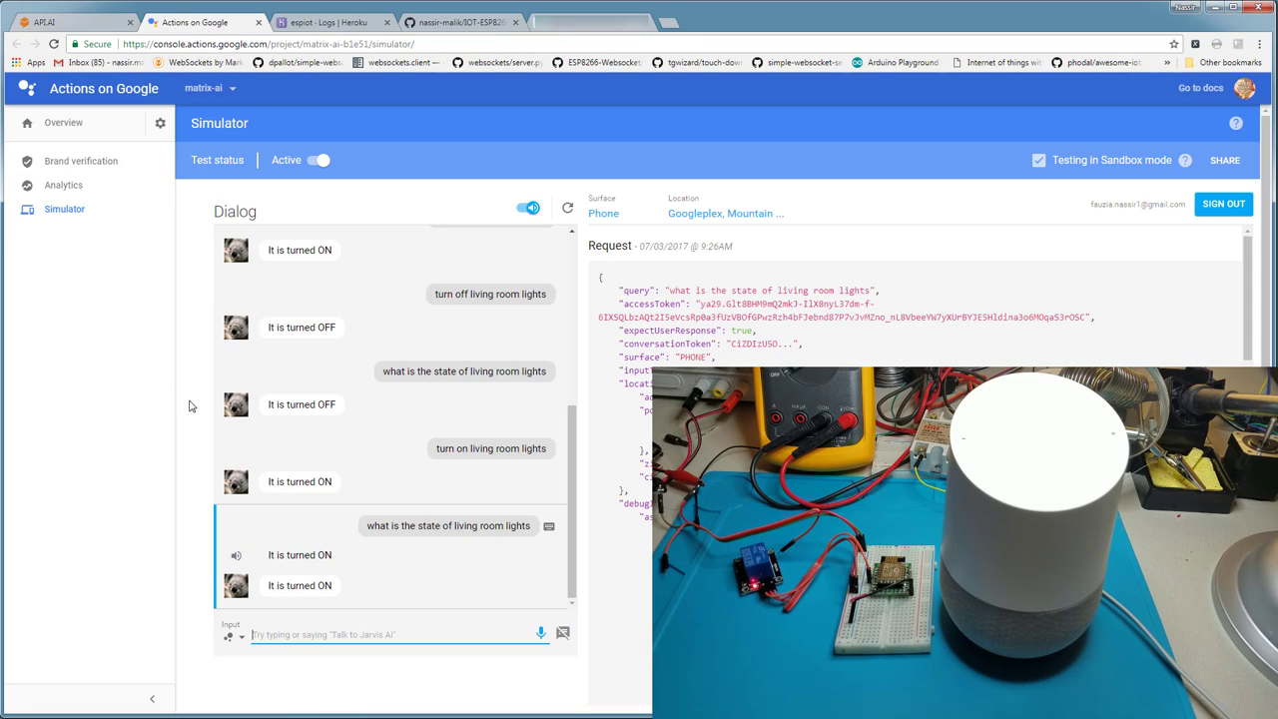